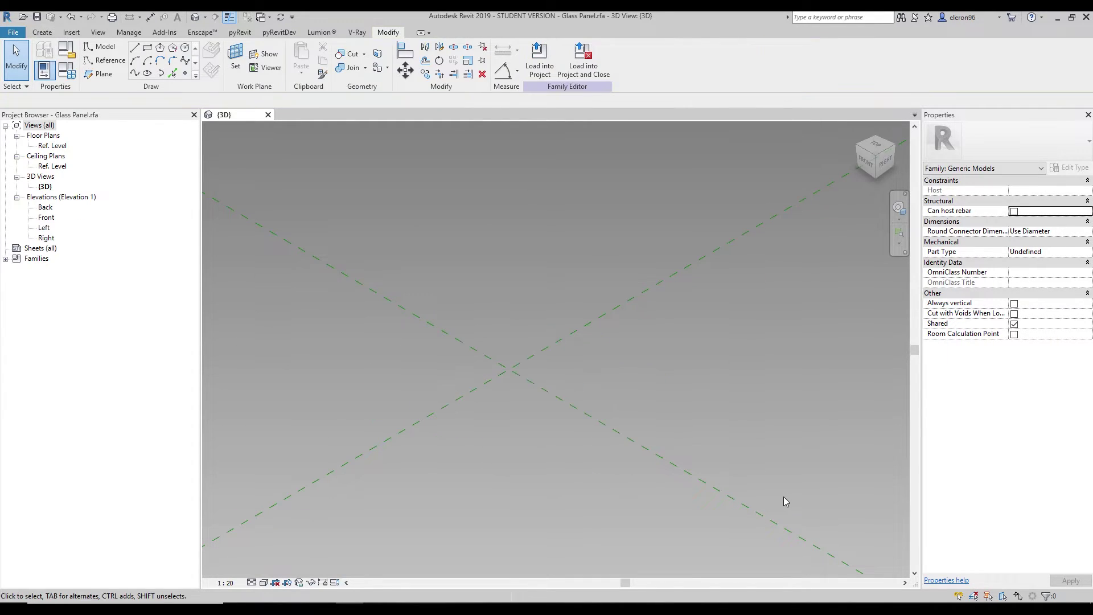
click(42, 32)
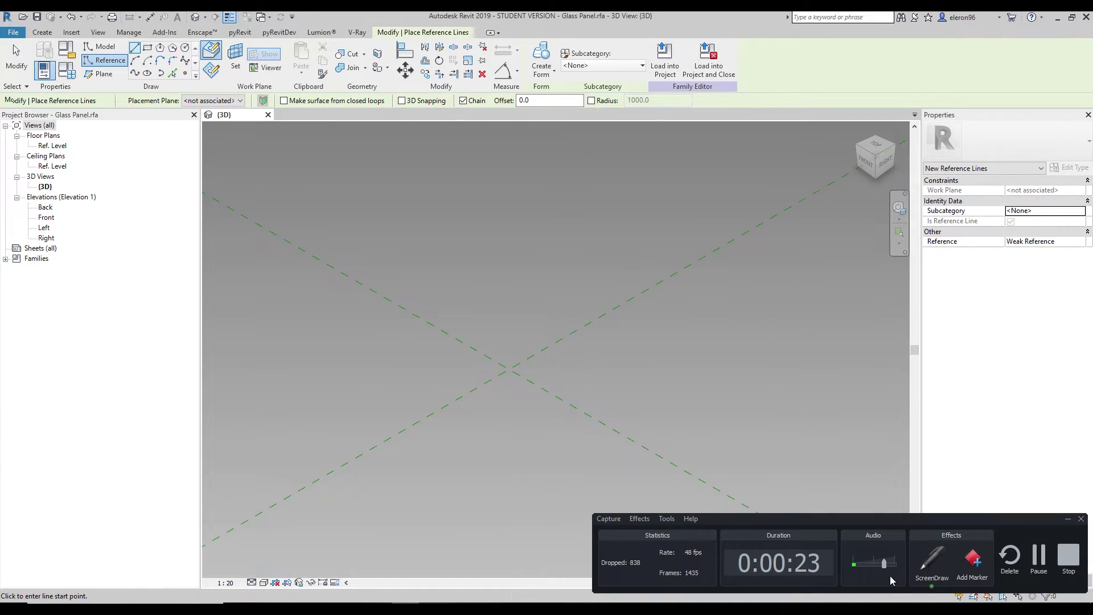
click(932, 566)
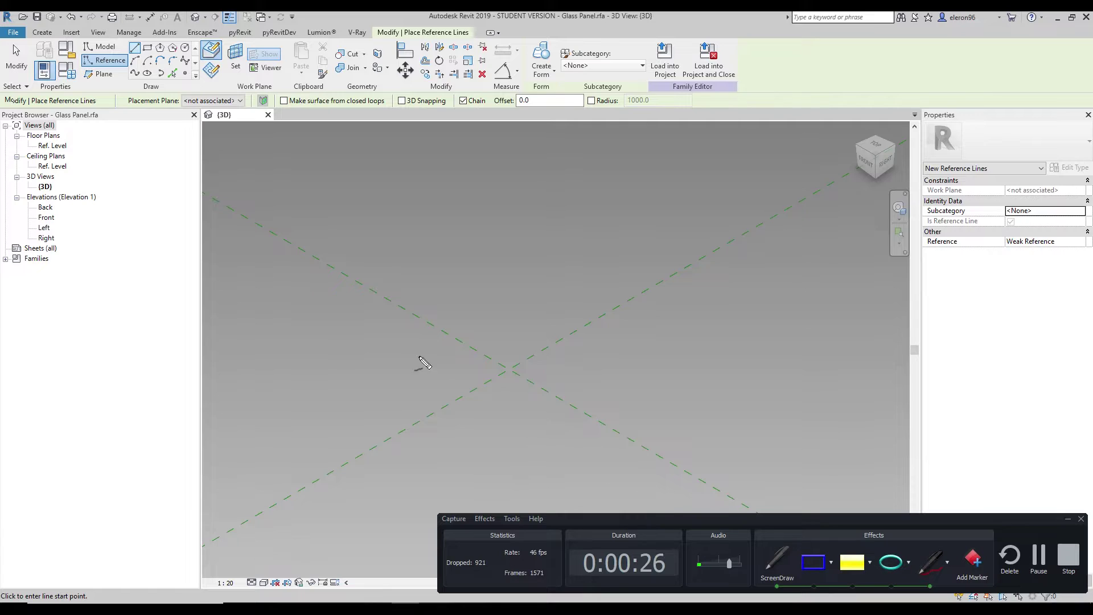
mouse_move(401, 344)
mouse_down()
mouse_move(390, 354)
mouse_move(401, 352)
mouse_up()
drag(529, 303, 531, 295)
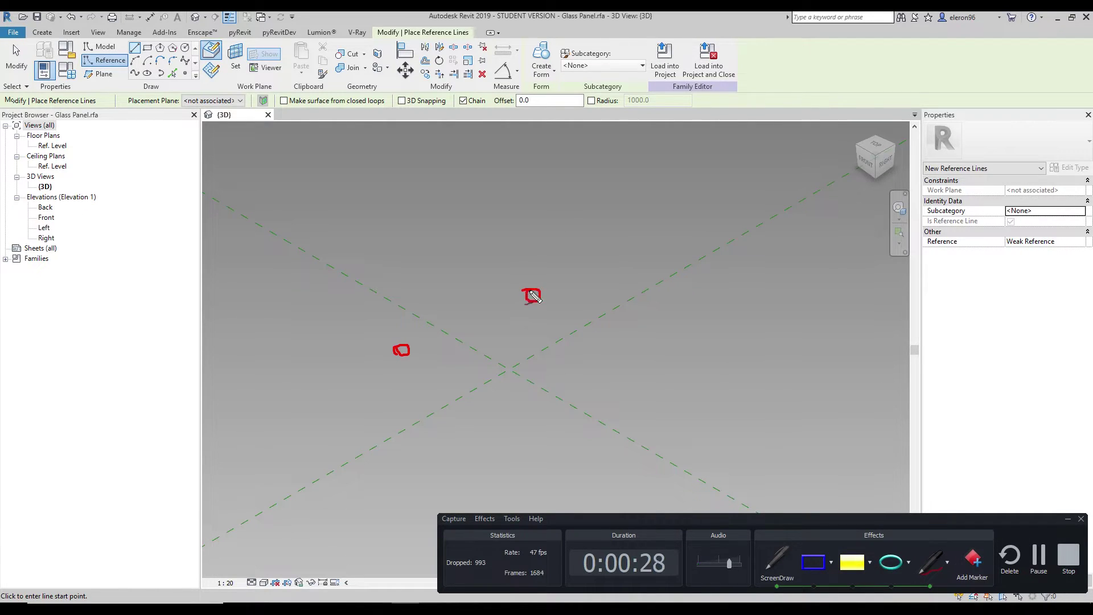
mouse_move(587, 476)
mouse_down()
mouse_move(577, 453)
mouse_move(587, 456)
mouse_up()
mouse_move(688, 384)
mouse_down()
mouse_move(674, 399)
mouse_move(680, 389)
mouse_up()
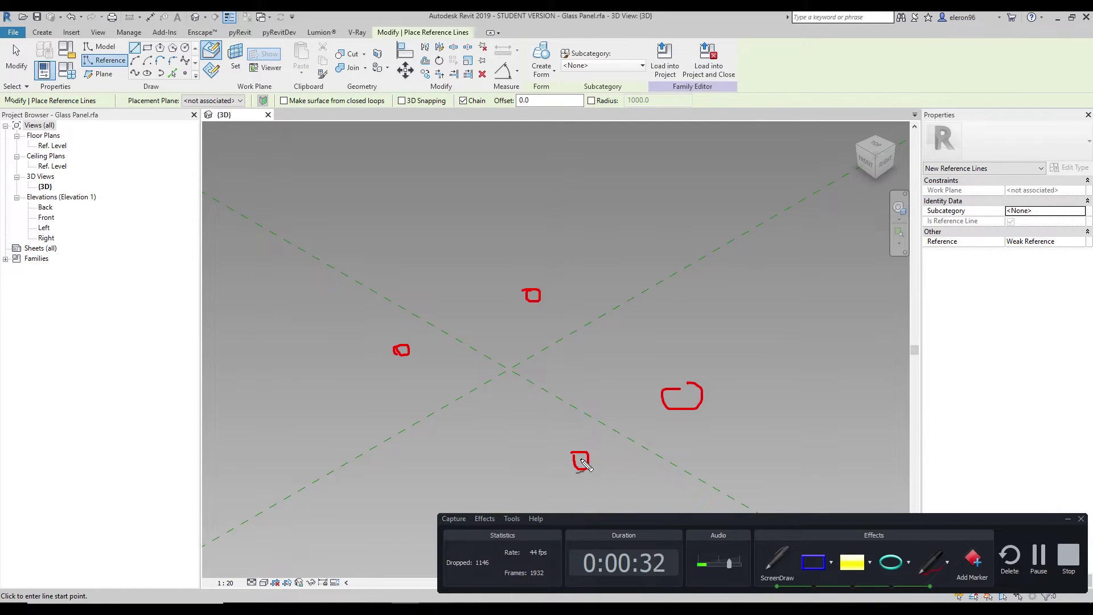
mouse_move(577, 455)
mouse_down()
mouse_move(513, 435)
mouse_move(412, 355)
mouse_move(533, 293)
mouse_move(694, 406)
mouse_move(643, 414)
mouse_move(583, 459)
mouse_up()
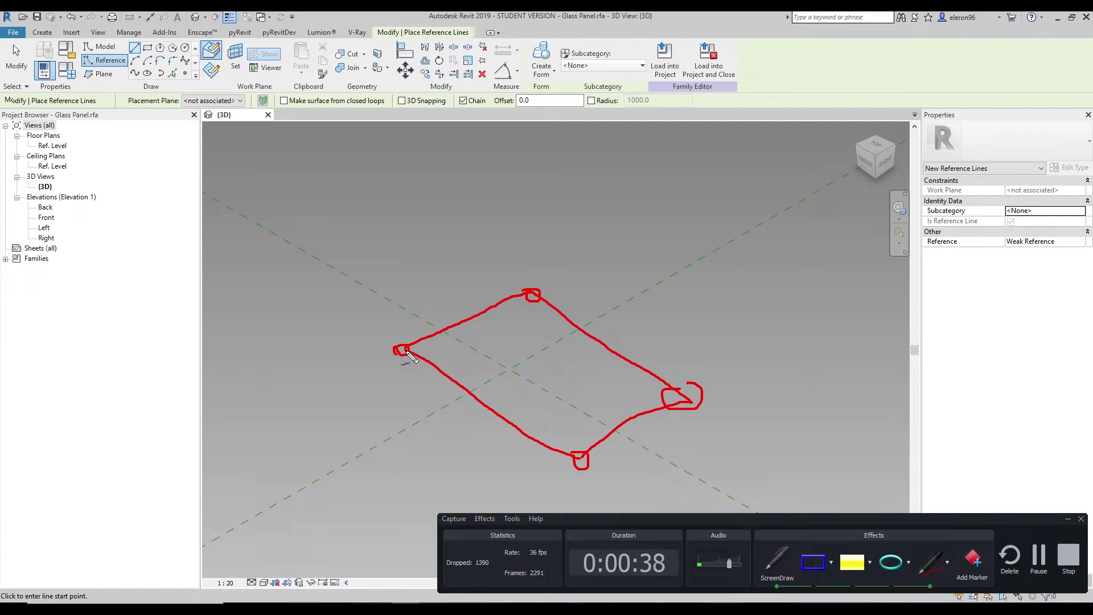
mouse_move(405, 347)
mouse_down()
mouse_move(409, 330)
mouse_move(535, 256)
mouse_move(532, 293)
mouse_up()
mouse_move(581, 458)
mouse_down()
mouse_move(587, 410)
mouse_move(686, 357)
mouse_move(686, 393)
mouse_up()
mouse_move(573, 421)
mouse_down()
mouse_move(503, 390)
mouse_move(409, 316)
mouse_up()
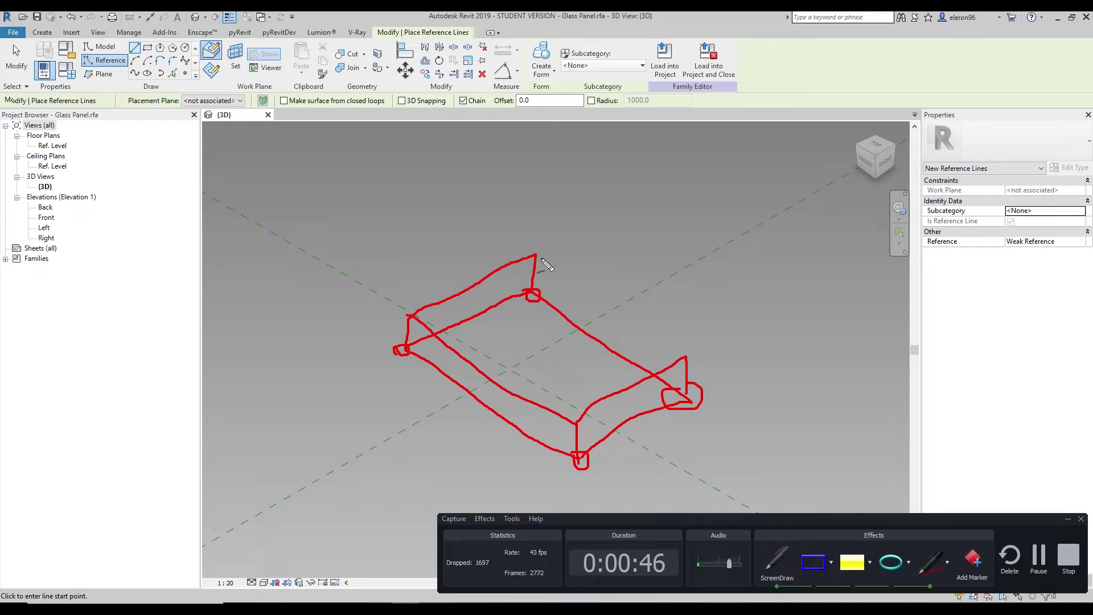
drag(535, 254, 685, 358)
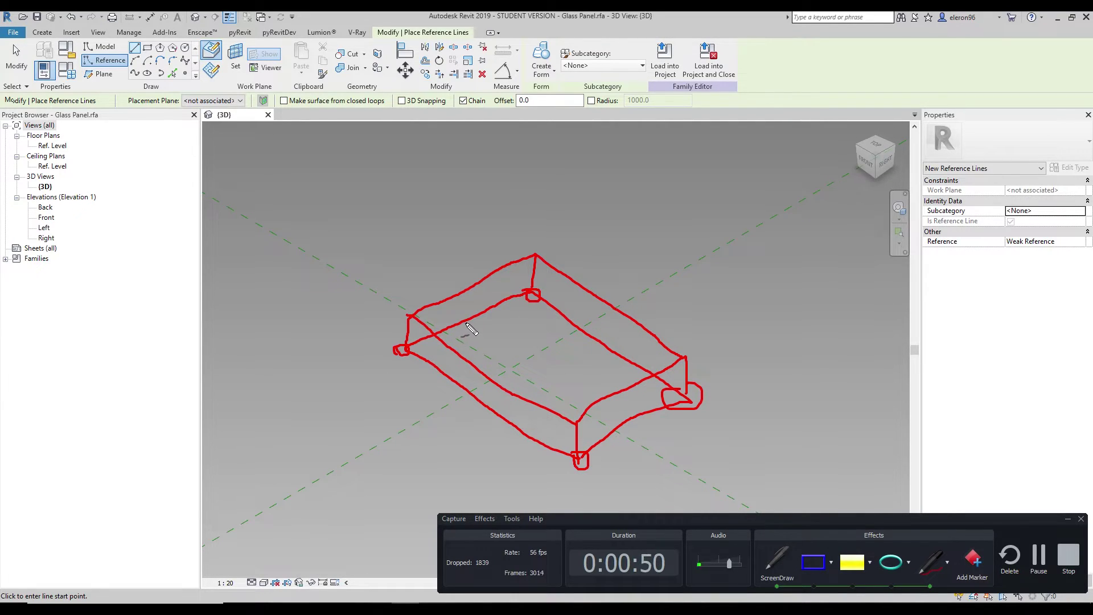
mouse_move(463, 332)
mouse_down()
mouse_move(532, 297)
mouse_move(636, 367)
mouse_move(574, 402)
mouse_move(470, 331)
mouse_move(475, 362)
mouse_move(576, 411)
mouse_up()
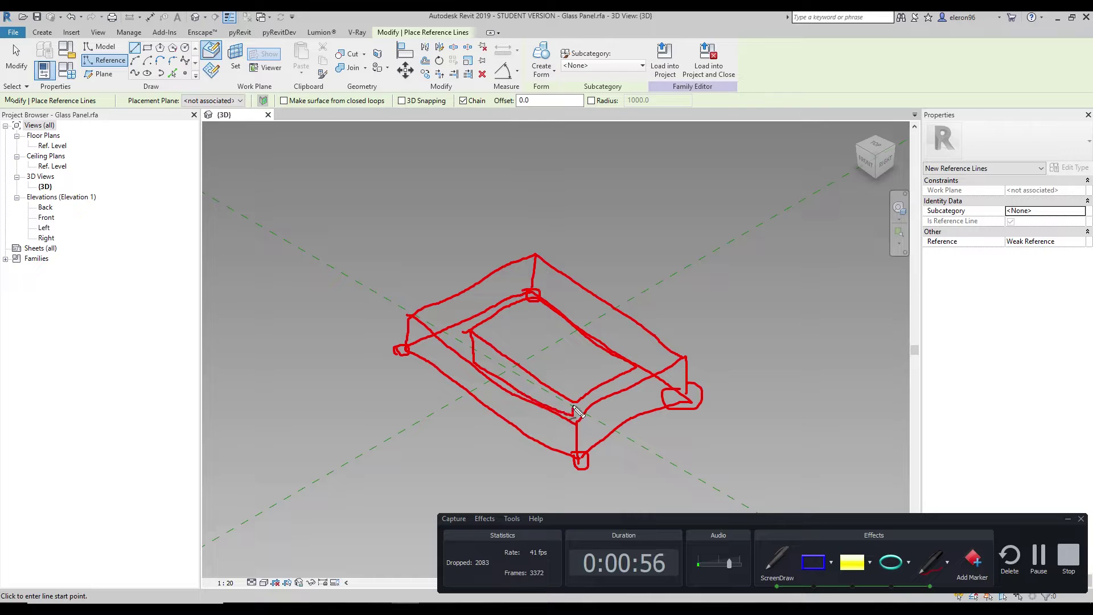
drag(633, 365, 633, 390)
drag(572, 420, 629, 396)
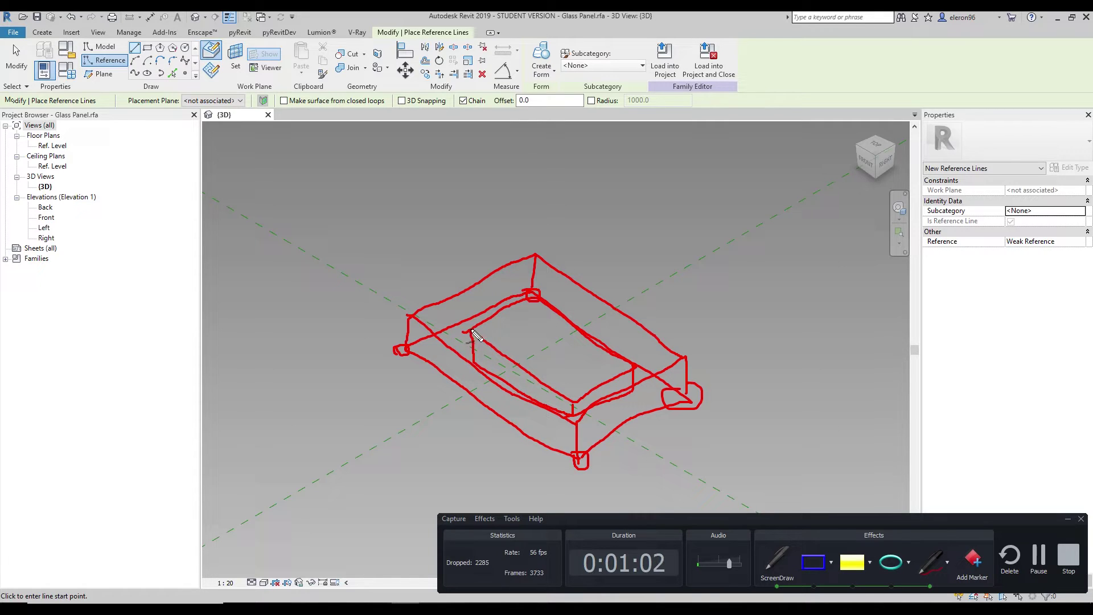
mouse_move(399, 353)
mouse_down()
mouse_move(330, 394)
mouse_move(346, 402)
mouse_move(333, 392)
mouse_move(340, 364)
mouse_up()
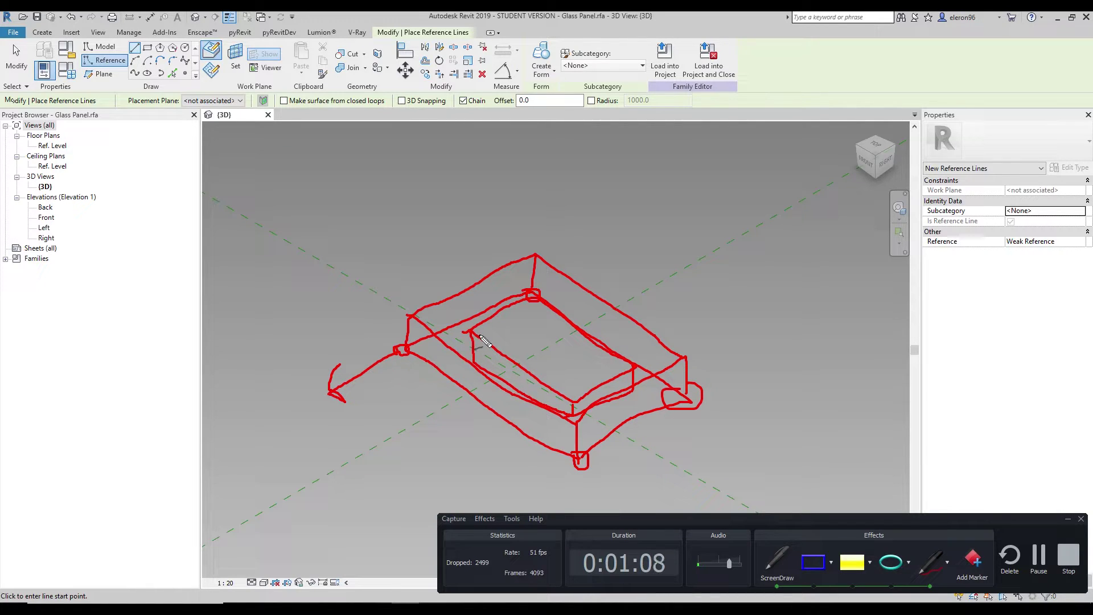
mouse_move(473, 332)
mouse_down()
mouse_move(389, 391)
mouse_move(402, 392)
mouse_move(392, 389)
mouse_move(405, 370)
mouse_up()
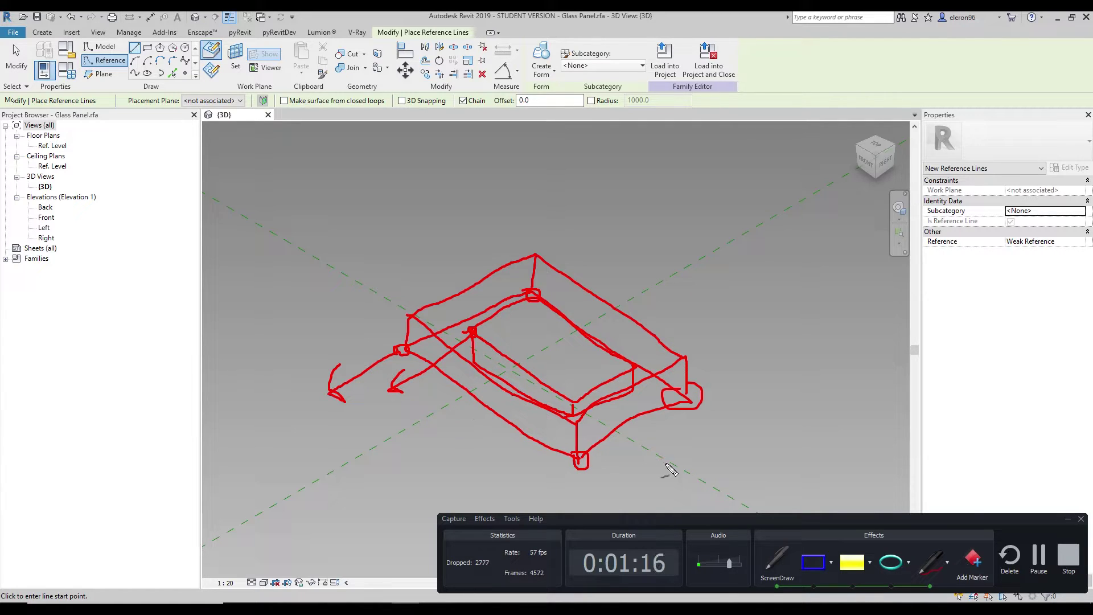
key(Escape)
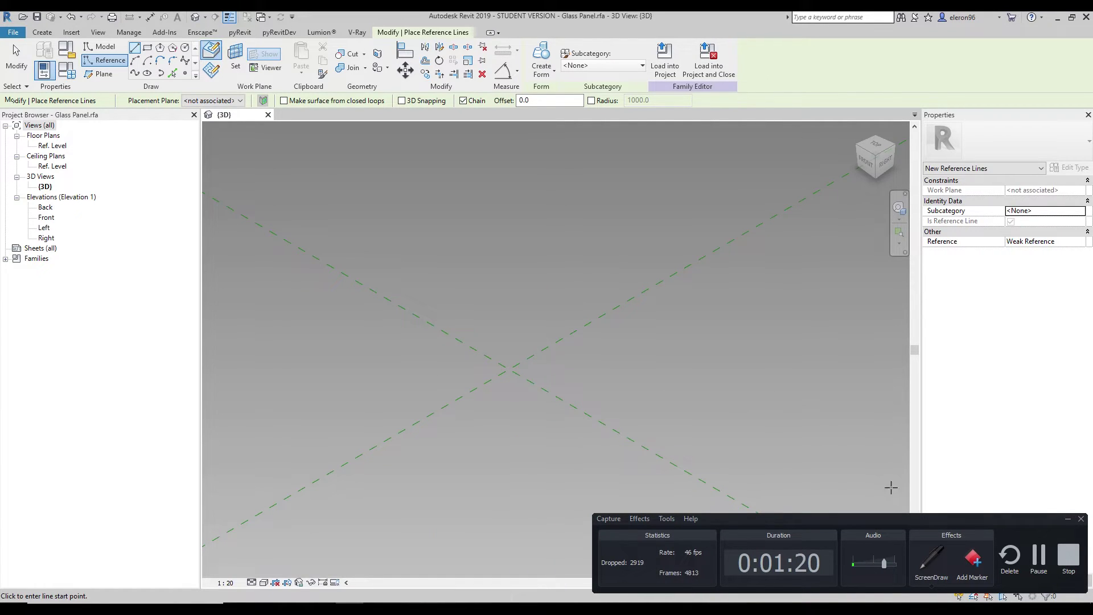
click(1068, 518)
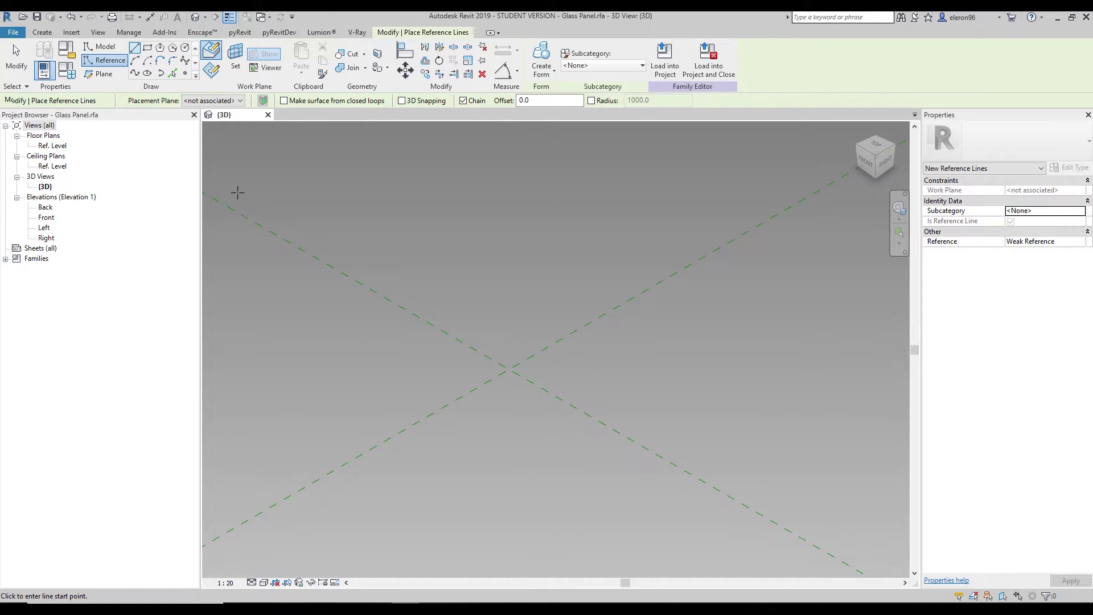
Place four reference points in a quadrilateral around the intersection of the two center reference planes.
click(42, 32)
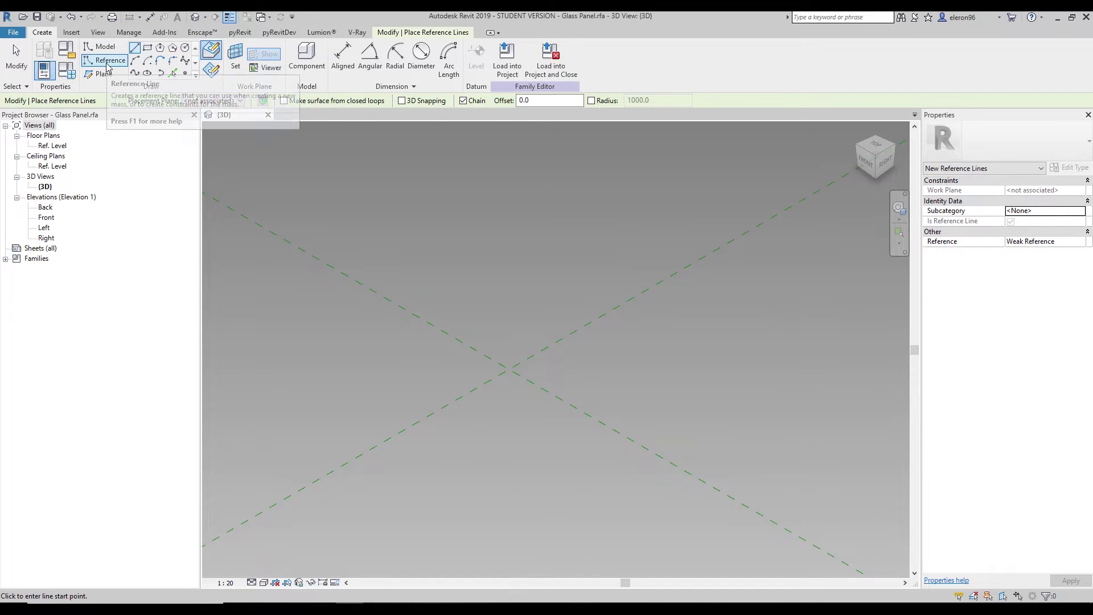
click(186, 77)
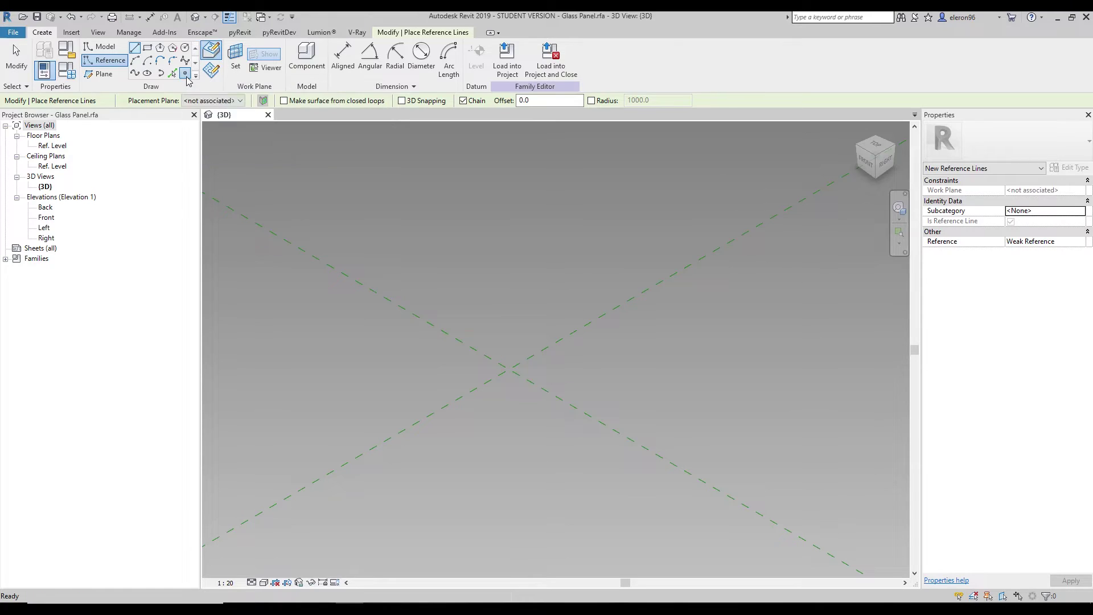
click(347, 355)
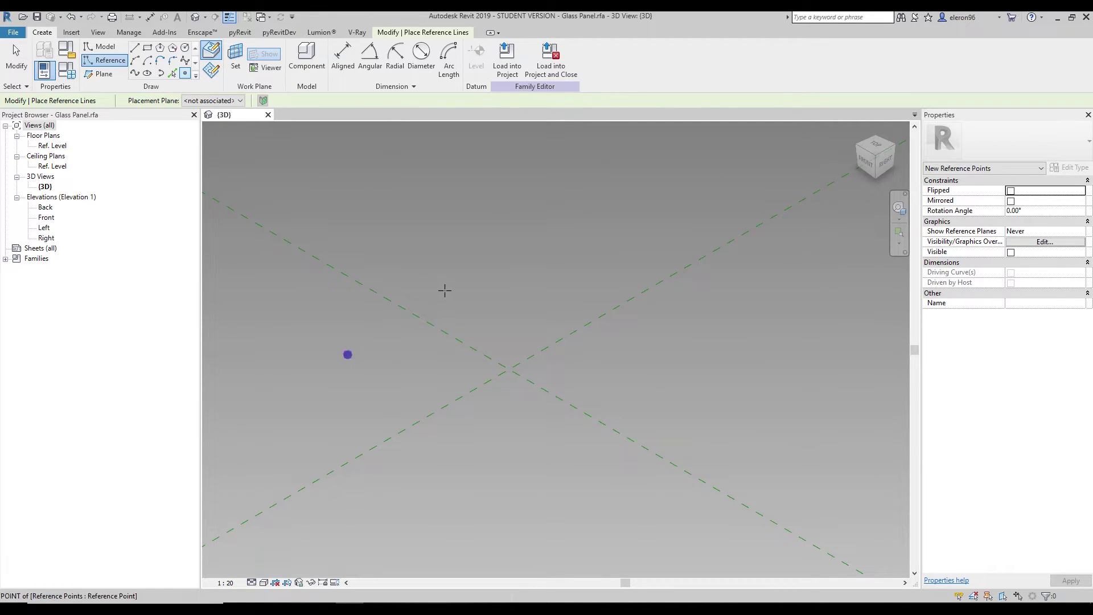
click(619, 383)
click(510, 467)
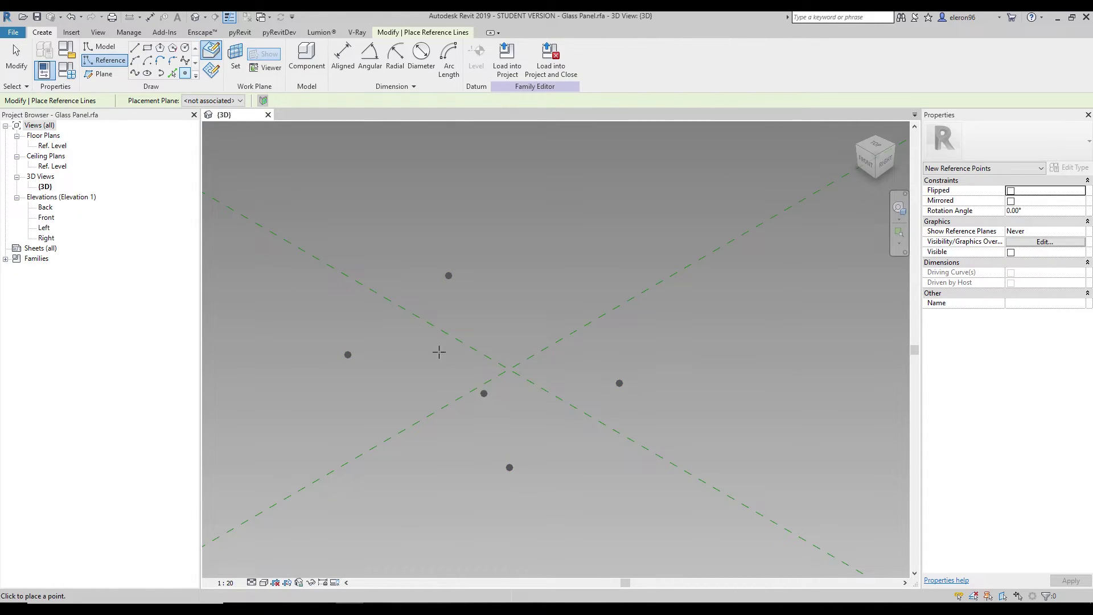
key(Escape)
key(Escape)
Select the four reference points and make them adaptive placement points.
scroll(544, 302, down, 4)
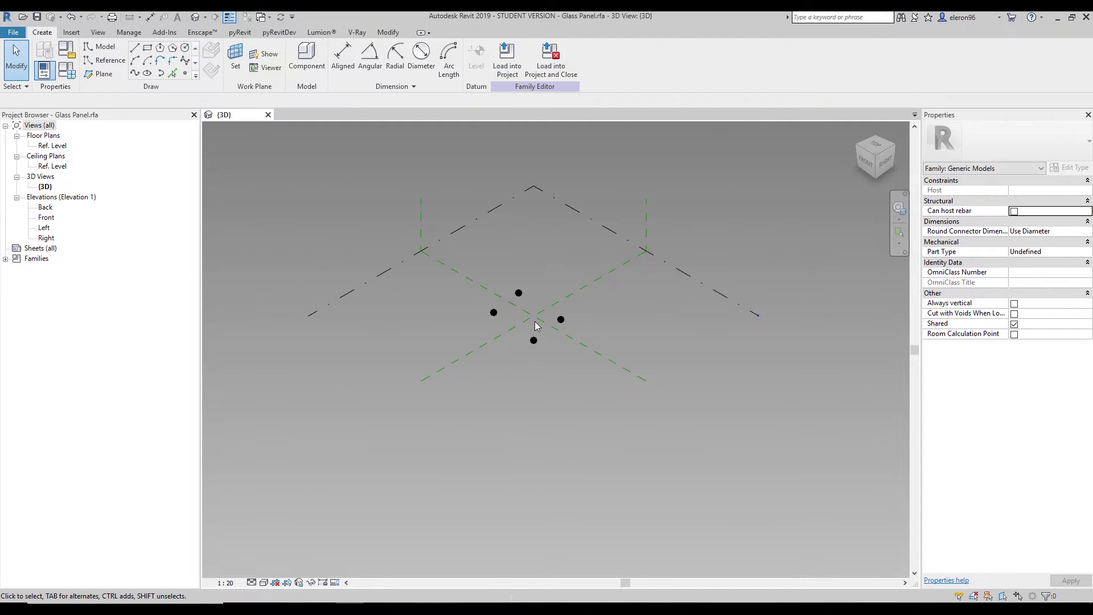
scroll(535, 324, up, 5)
drag(290, 246, 672, 462)
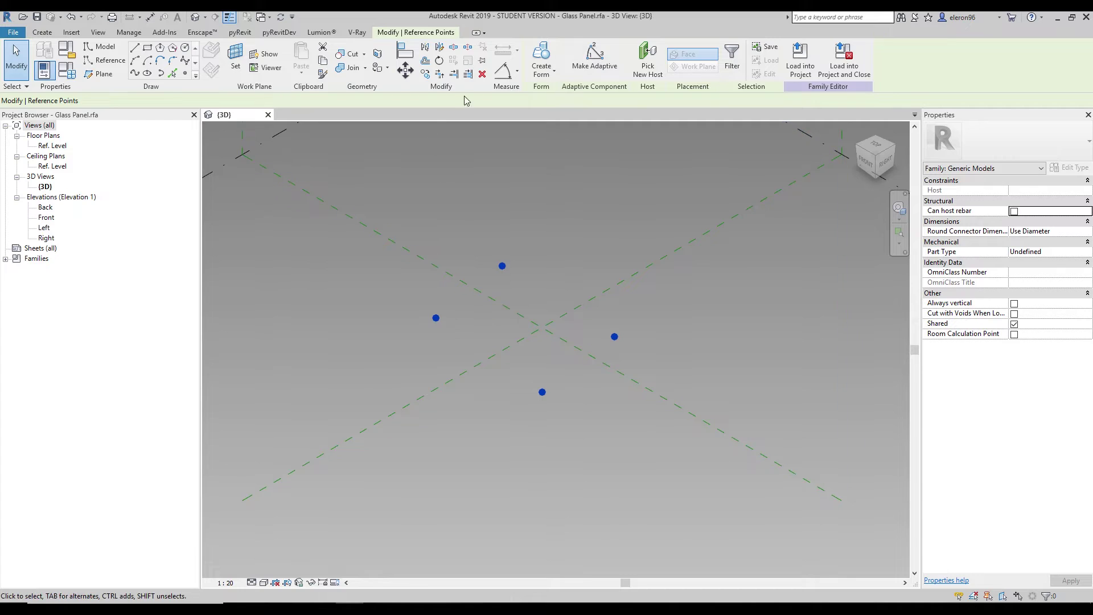
click(595, 60)
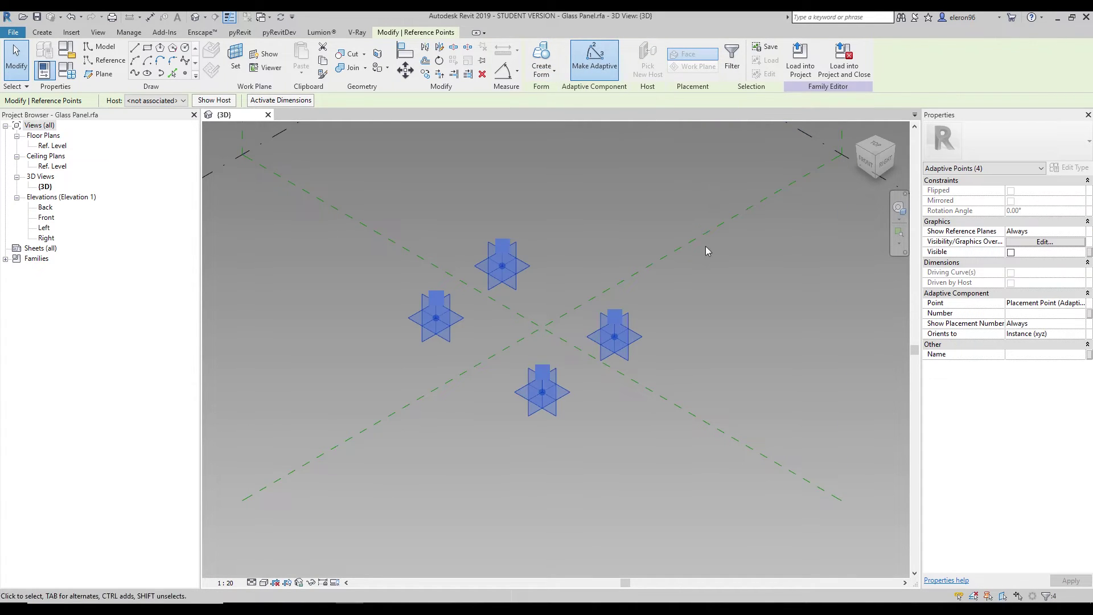
click(544, 290)
scroll(545, 290, up, 3)
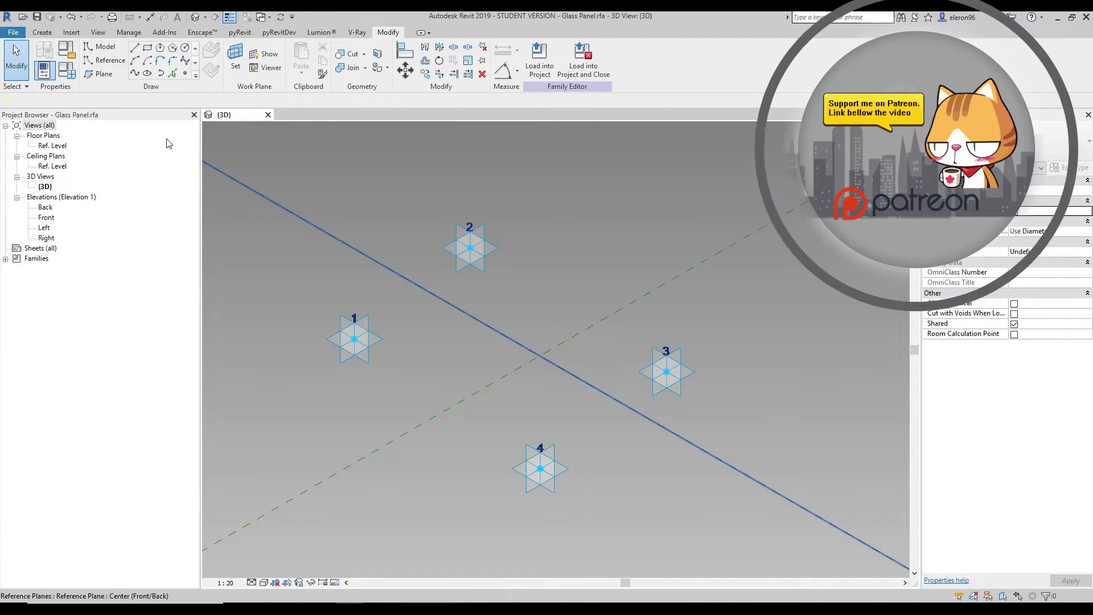
Connect adaptive points 4, 1, 2 and 3 into a closed loop of chained reference lines with 3D Snapping enabled.
click(104, 63)
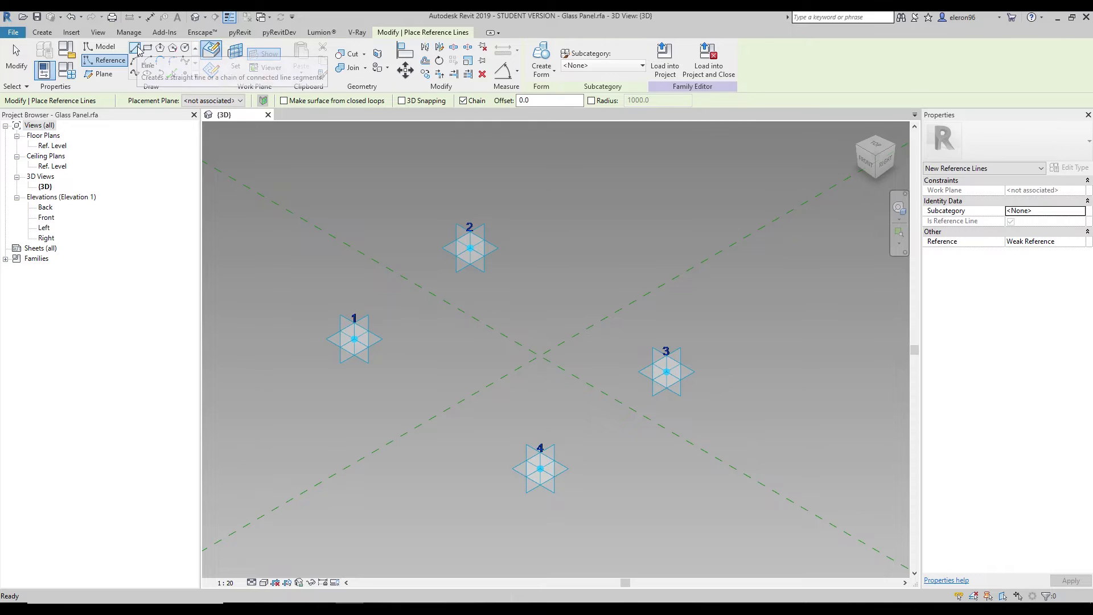
click(402, 102)
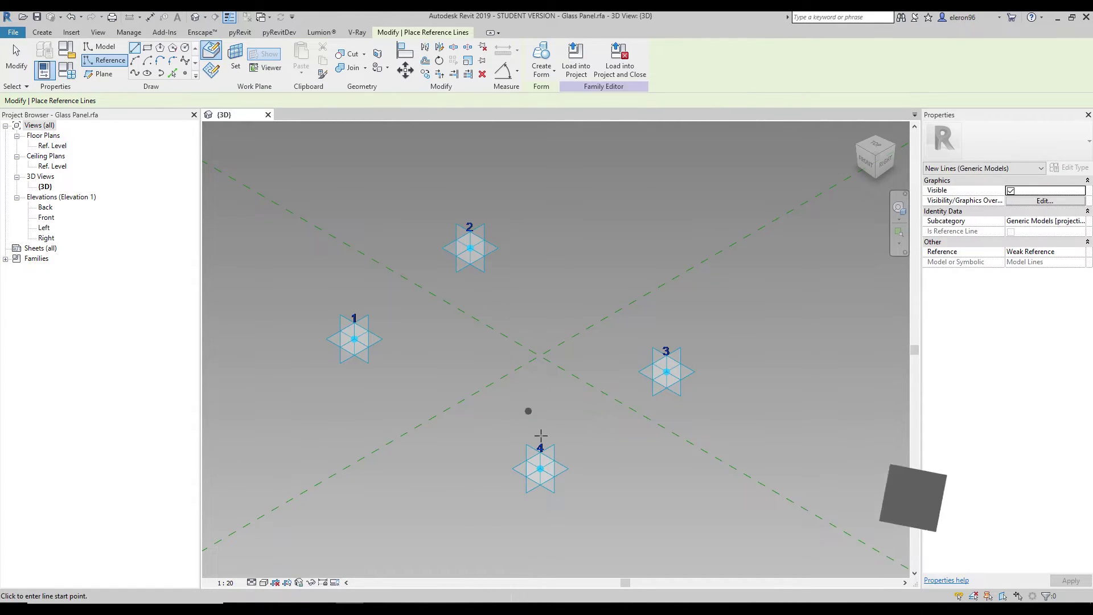
click(354, 339)
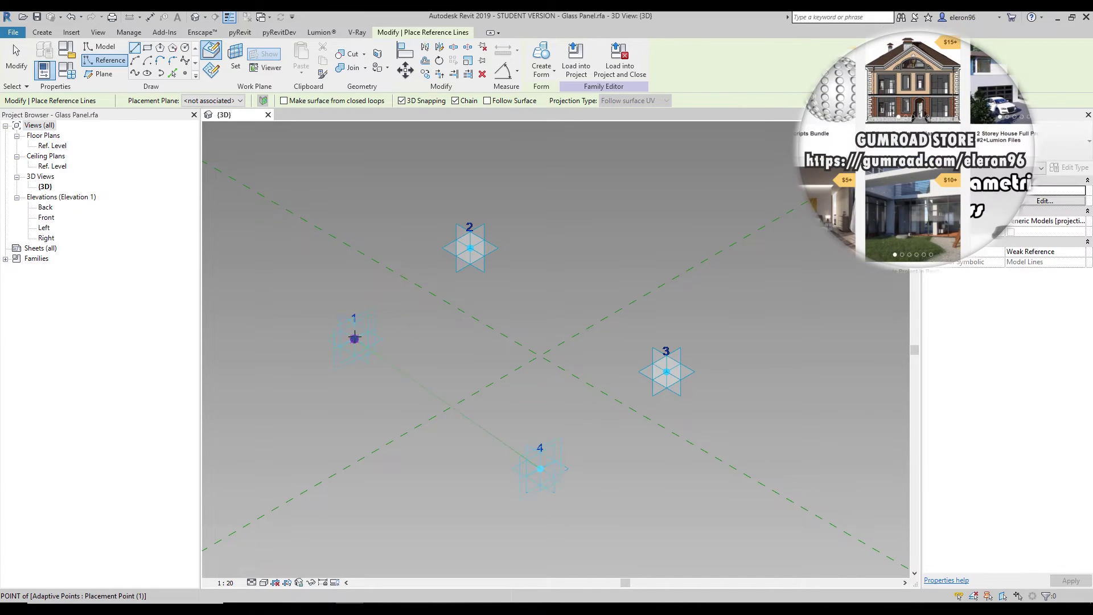
click(470, 248)
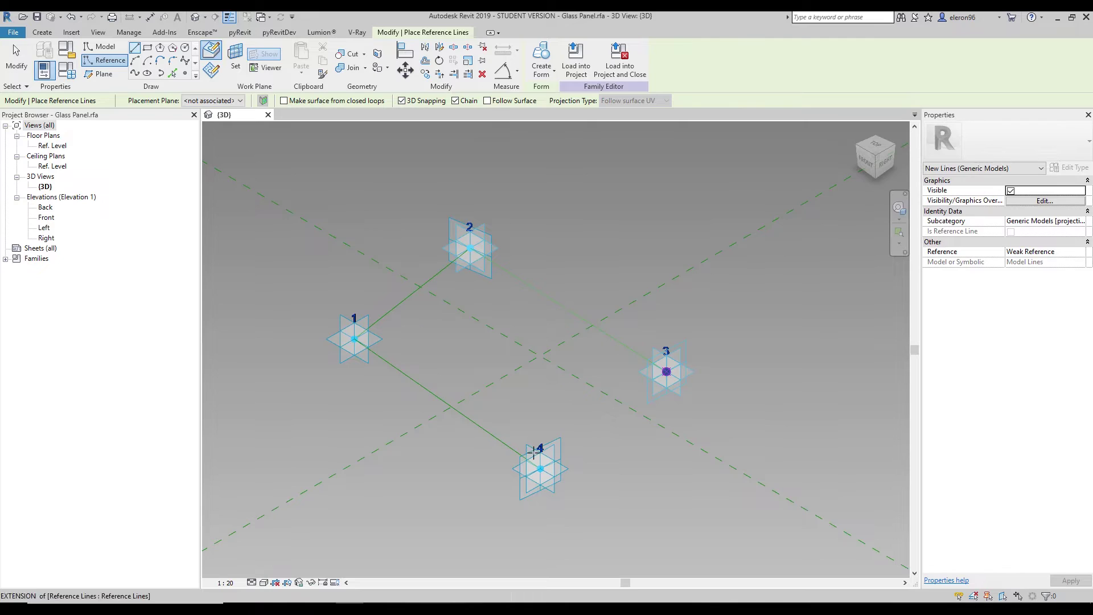
click(666, 372)
click(541, 468)
key(Escape)
key(Escape)
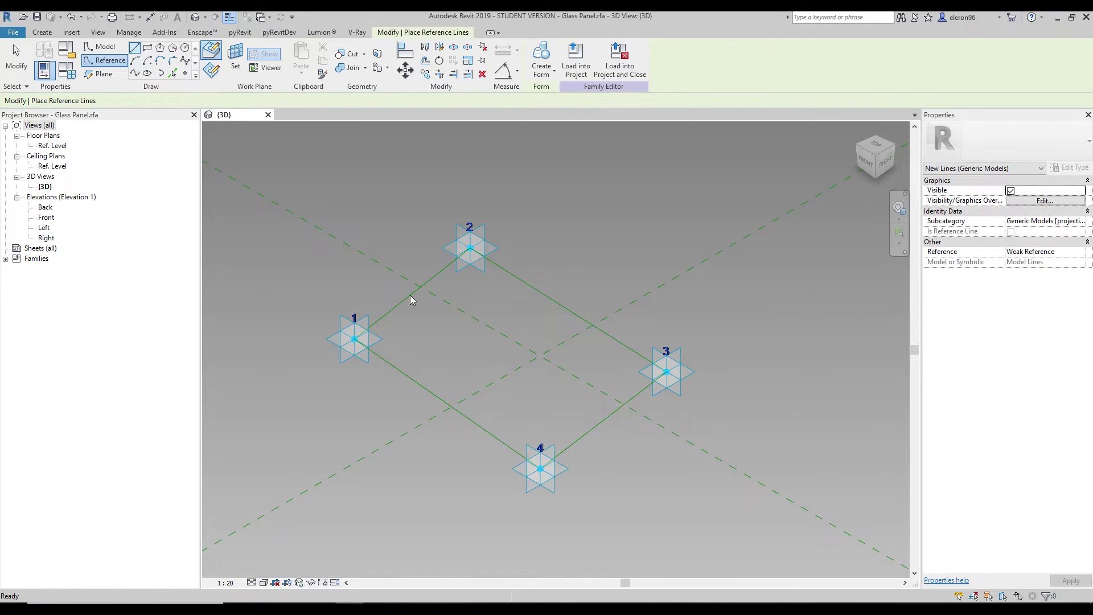
Move adaptive point 1 outward to about 2586 and 3728 from the two center reference planes.
click(352, 364)
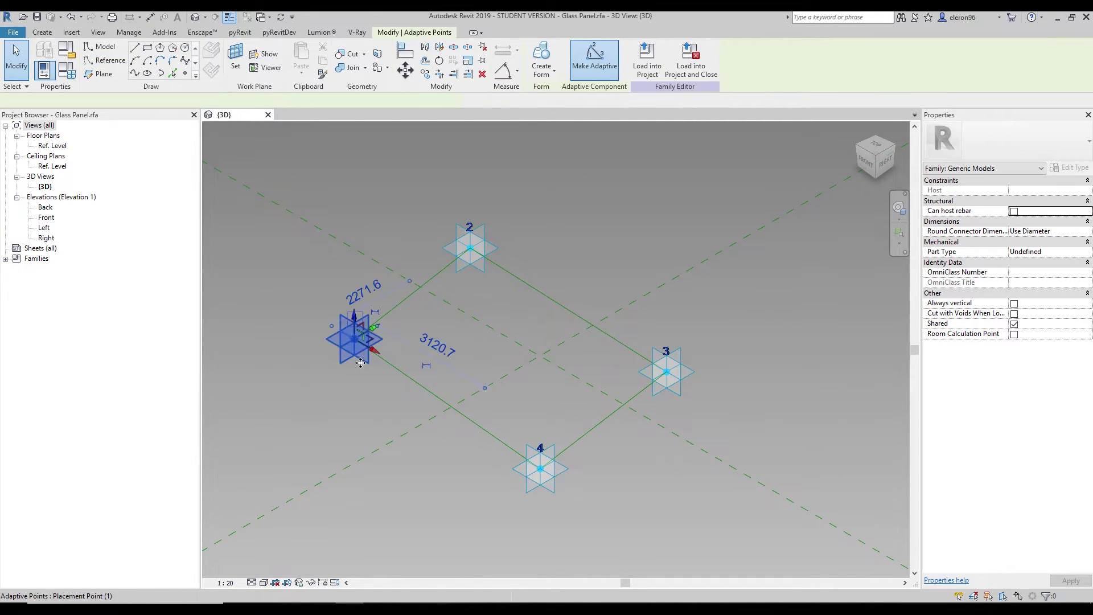
drag(371, 344, 341, 340)
key(Return)
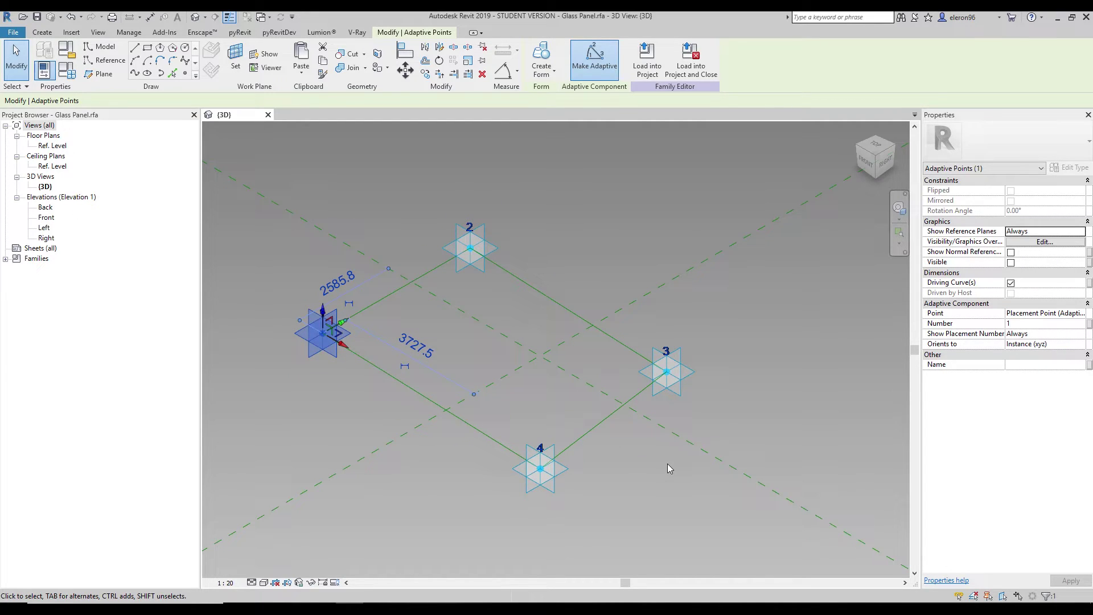
click(562, 444)
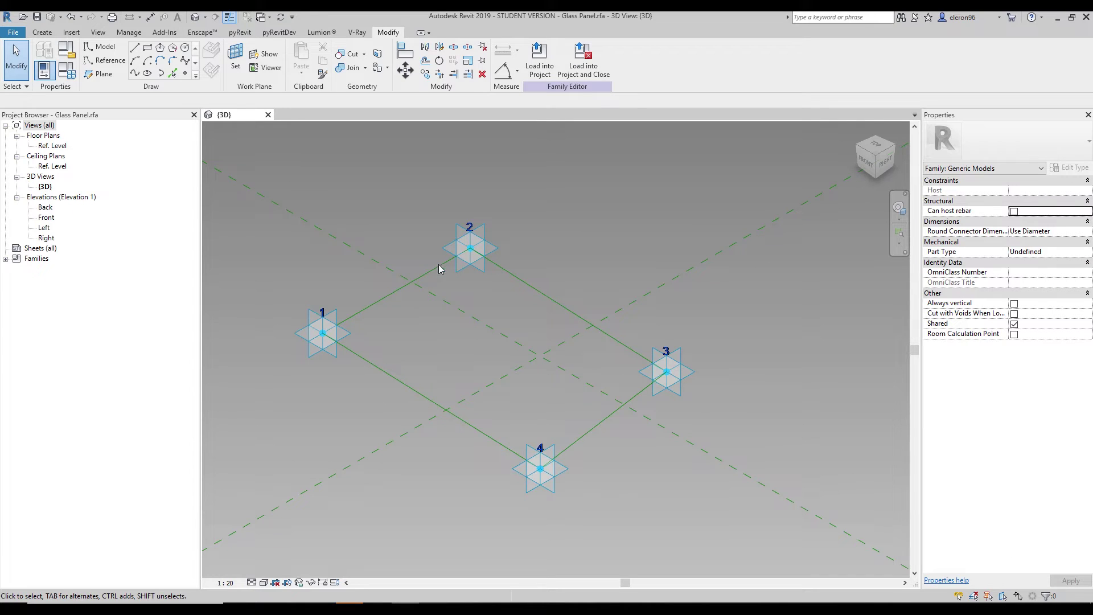
Place two reference points on each of the reference lines 1–2 and 3–4, one near each end.
click(104, 59)
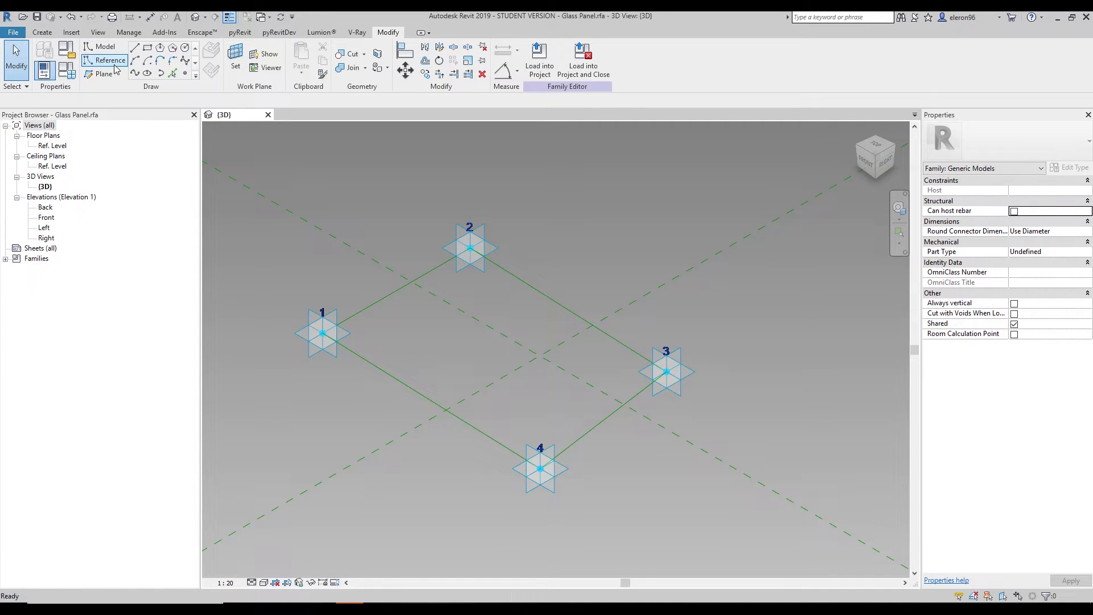
click(184, 74)
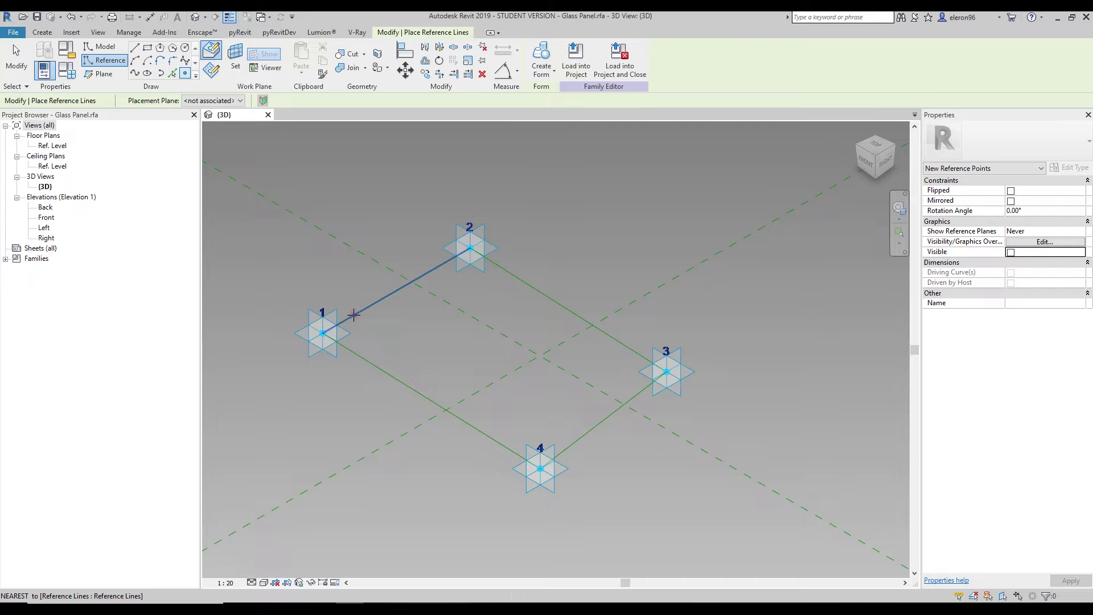
click(353, 314)
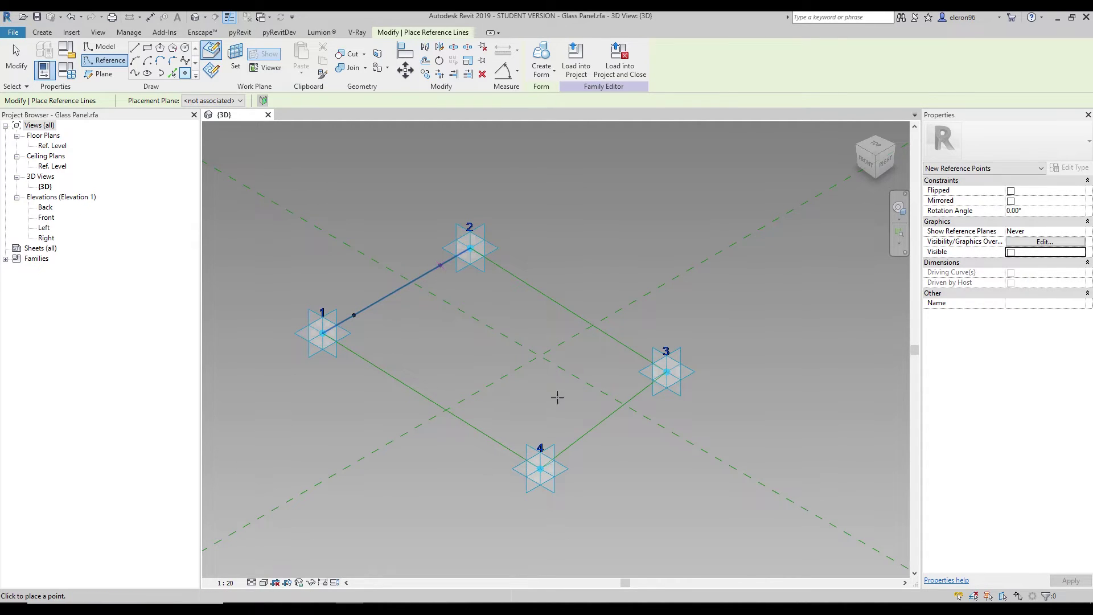
click(640, 389)
key(Escape)
key(Escape)
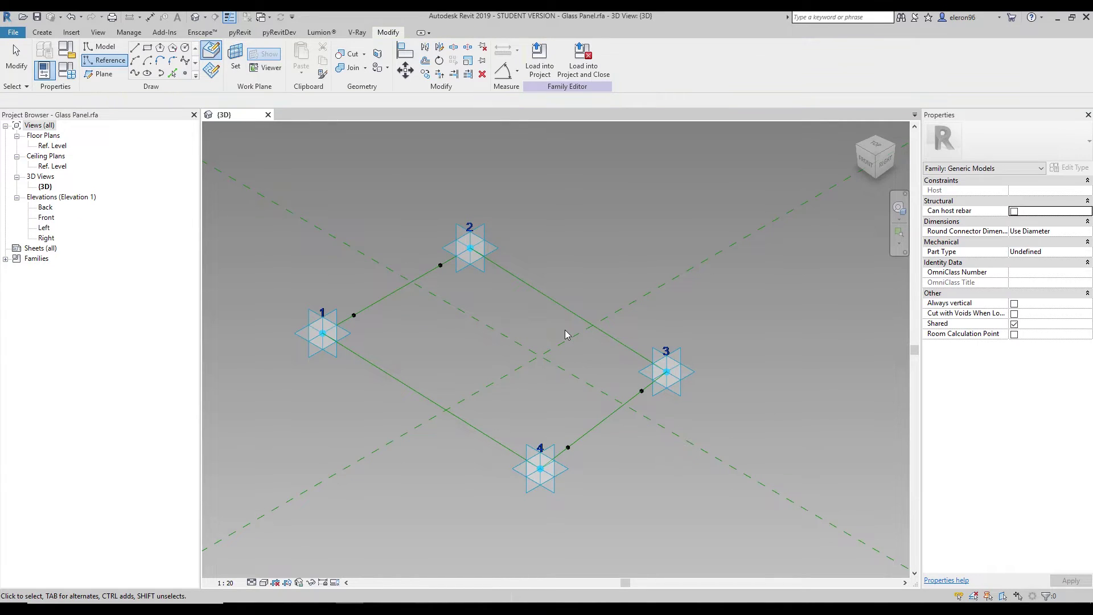
Select the reference point nearest adaptive point 1 on line 1–2 and widen the property display to show full parameter names.
scroll(367, 288, up, 5)
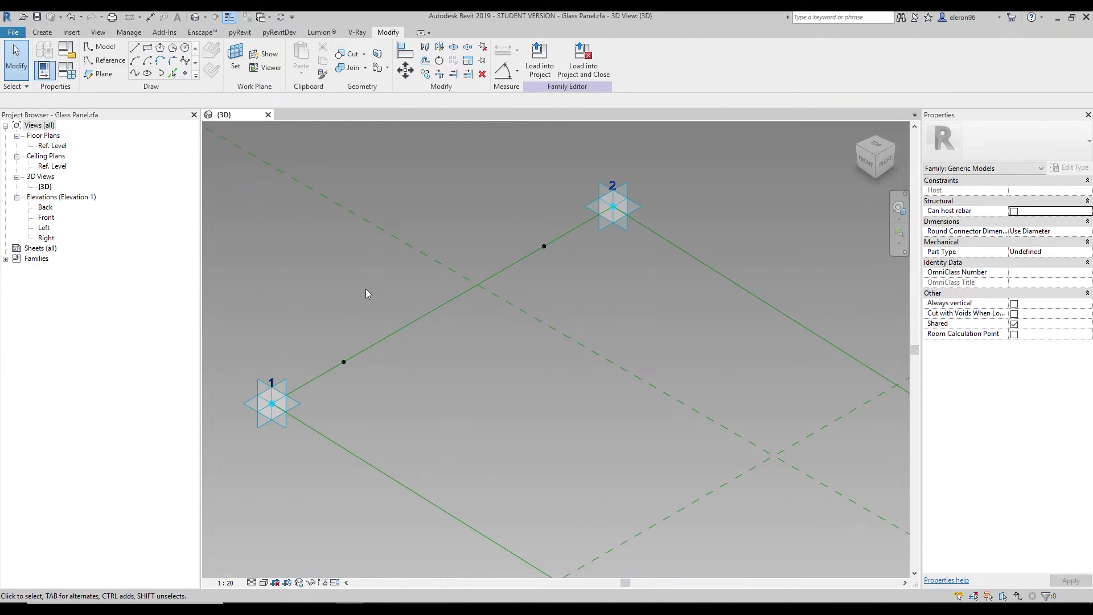
drag(340, 322, 425, 410)
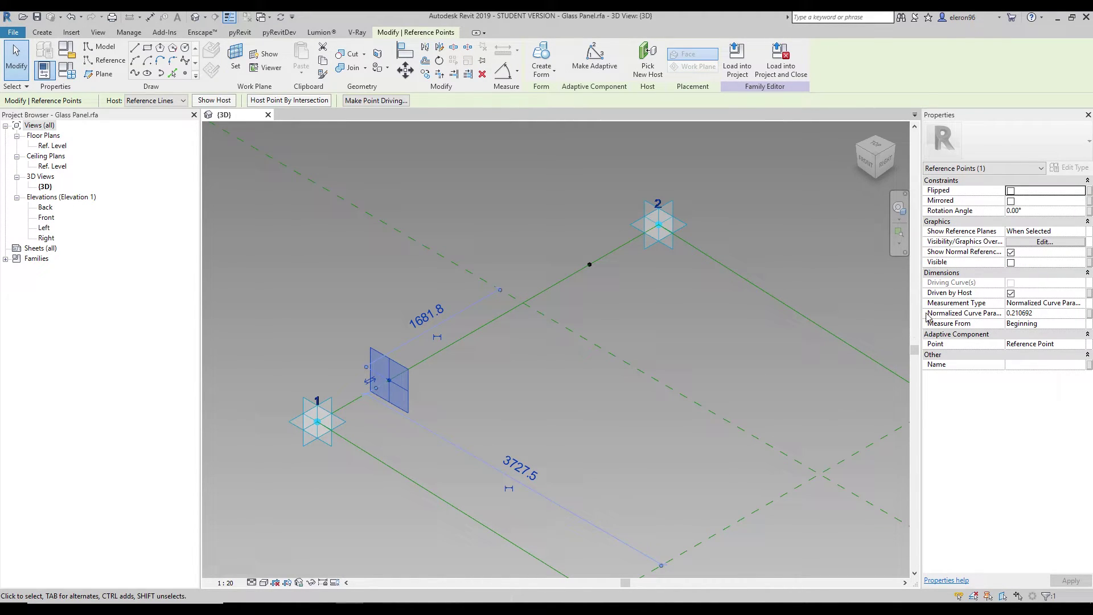
drag(924, 319, 827, 319)
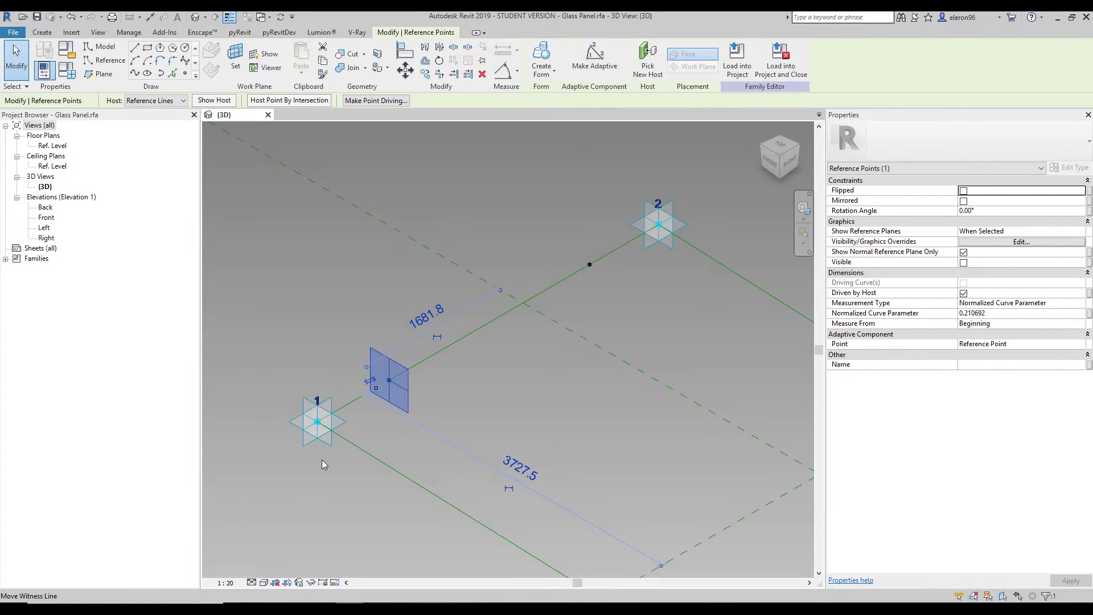
Set the normalized curve parameter of the reference point near adaptive point 1 to 0.6.
click(1012, 313)
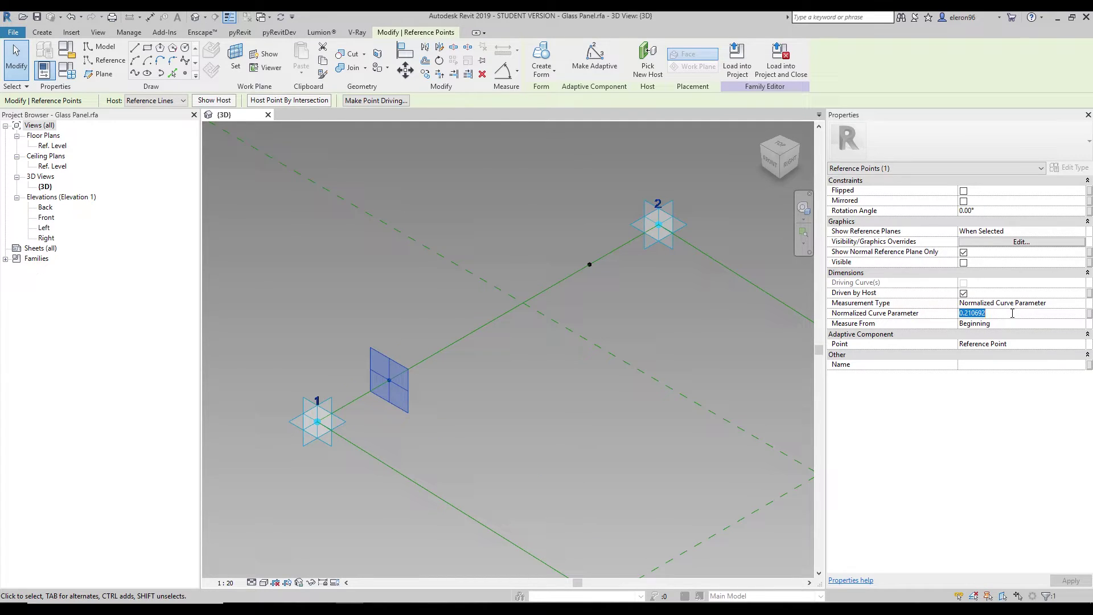
text(0,6)
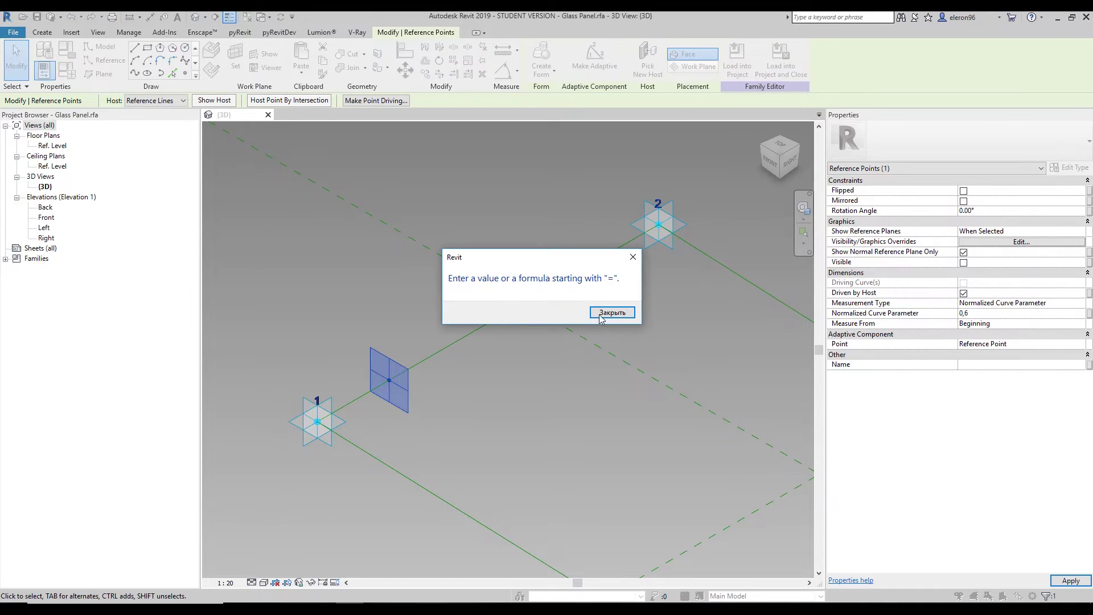
click(608, 312)
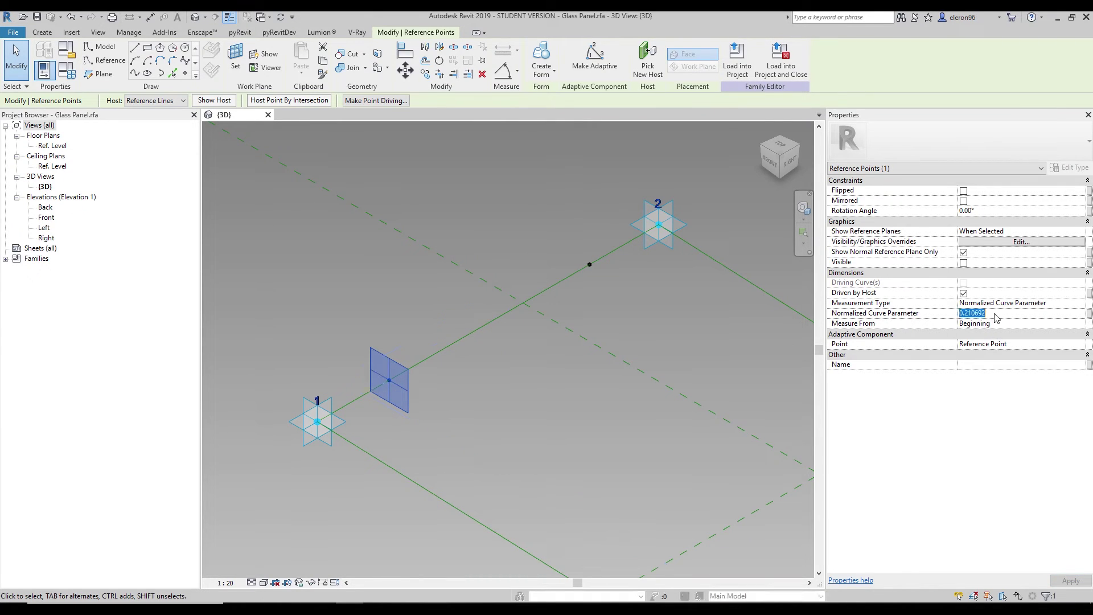
text(0.6)
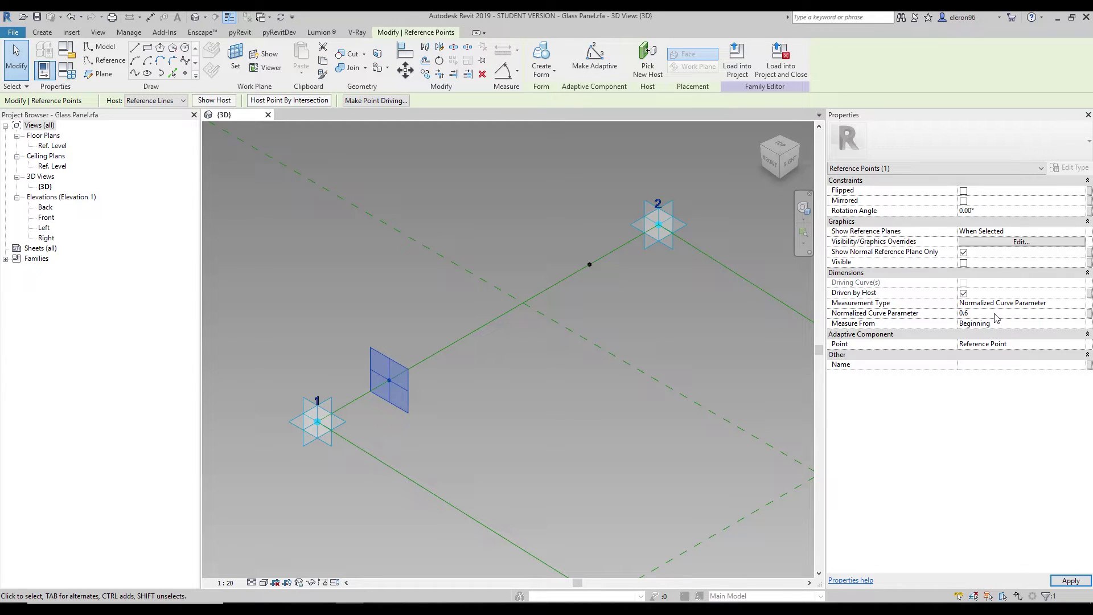
key(Return)
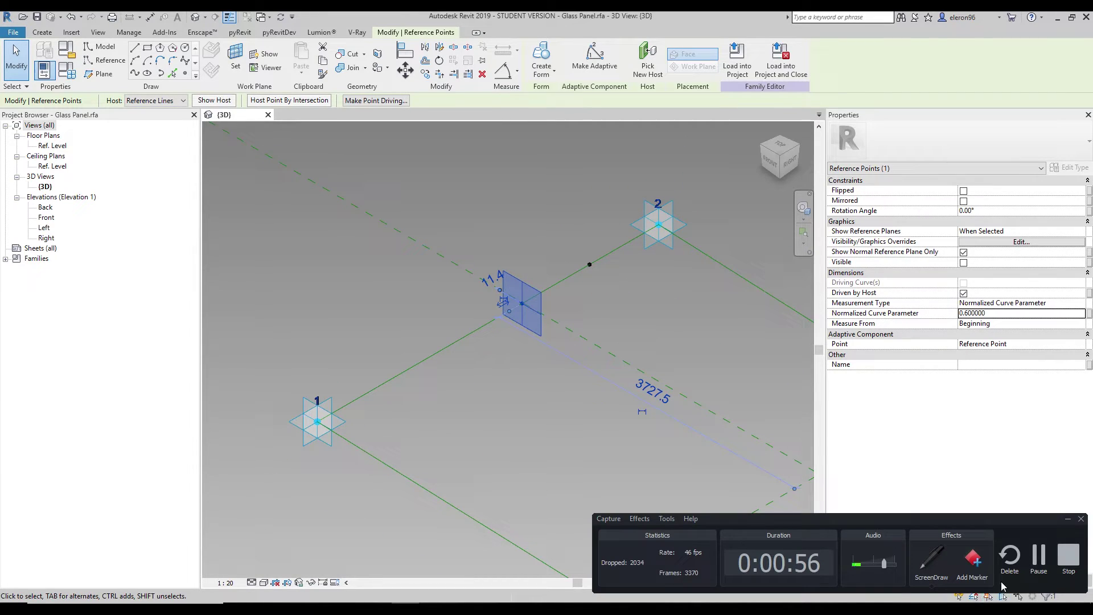
click(931, 559)
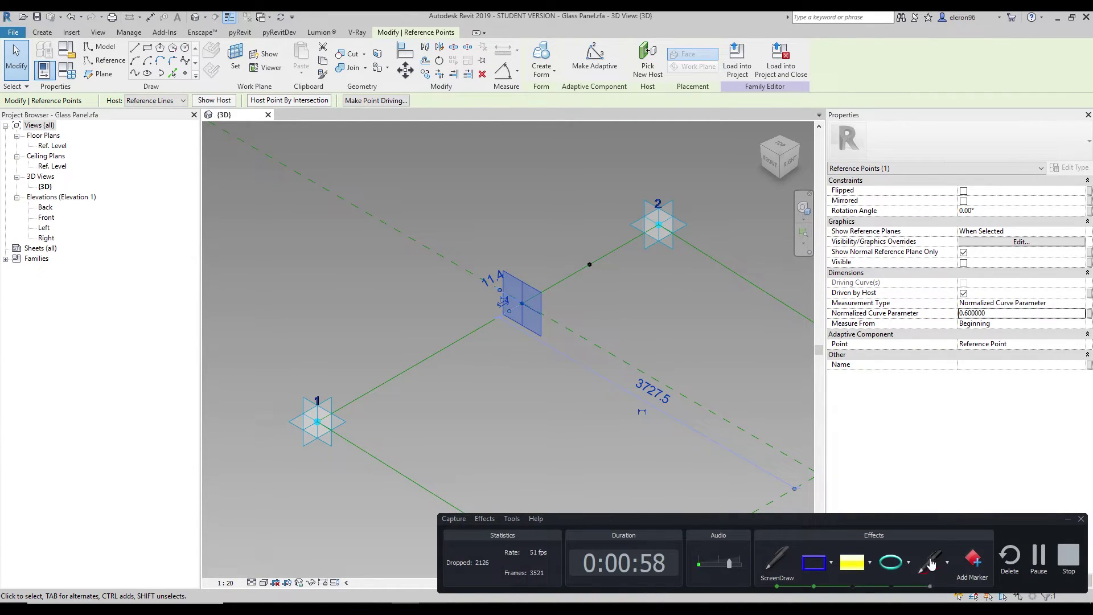
click(933, 562)
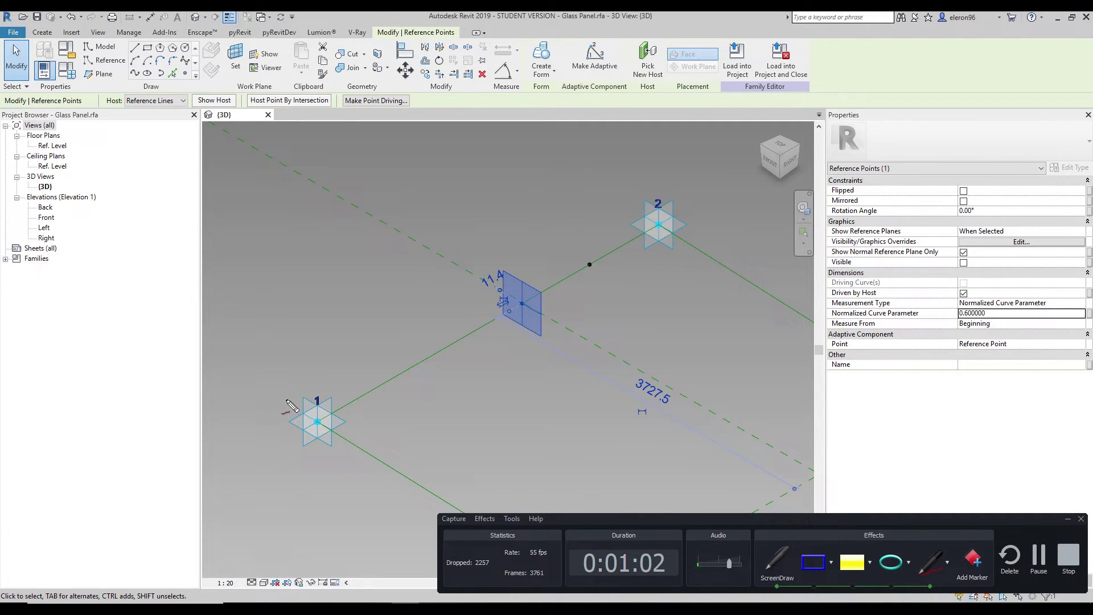
mouse_move(286, 401)
mouse_down()
mouse_move(336, 393)
mouse_move(346, 444)
mouse_move(323, 458)
mouse_move(303, 398)
mouse_up()
mouse_move(647, 205)
mouse_down()
mouse_move(667, 251)
mouse_move(697, 212)
mouse_move(645, 184)
mouse_up()
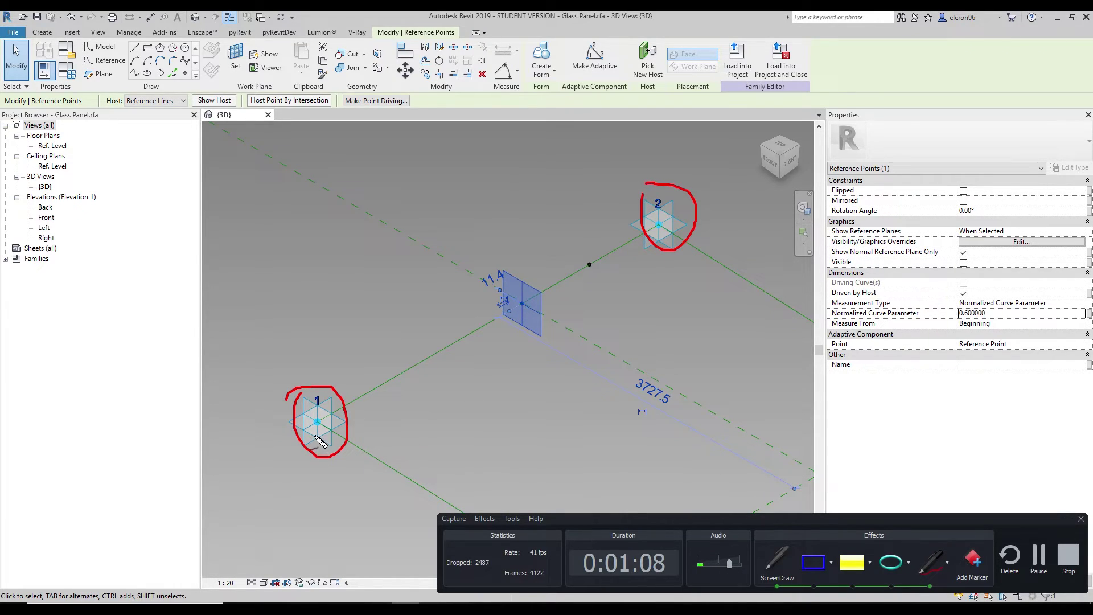
mouse_move(349, 477)
mouse_down()
mouse_move(335, 500)
mouse_move(353, 498)
mouse_move(343, 469)
mouse_up()
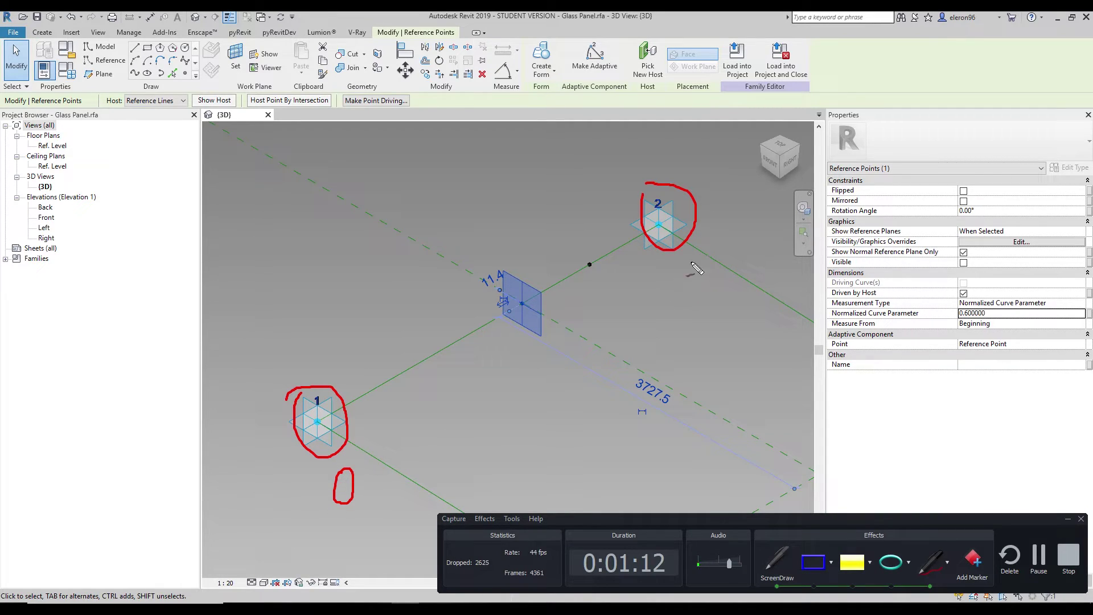
mouse_move(677, 278)
mouse_down()
mouse_move(686, 296)
mouse_move(708, 297)
mouse_up()
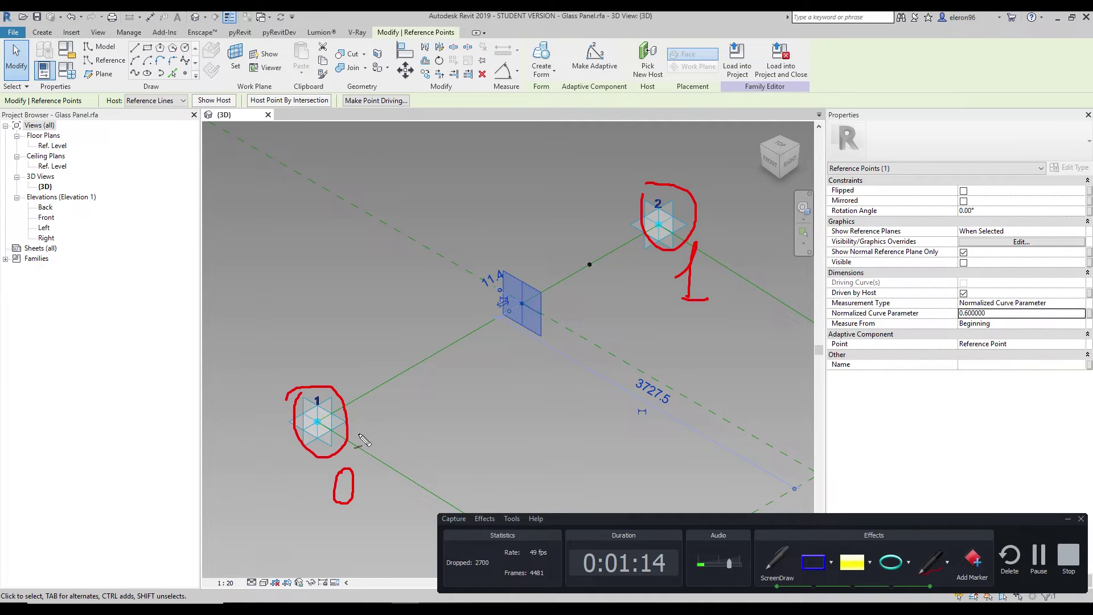
drag(361, 433, 643, 251)
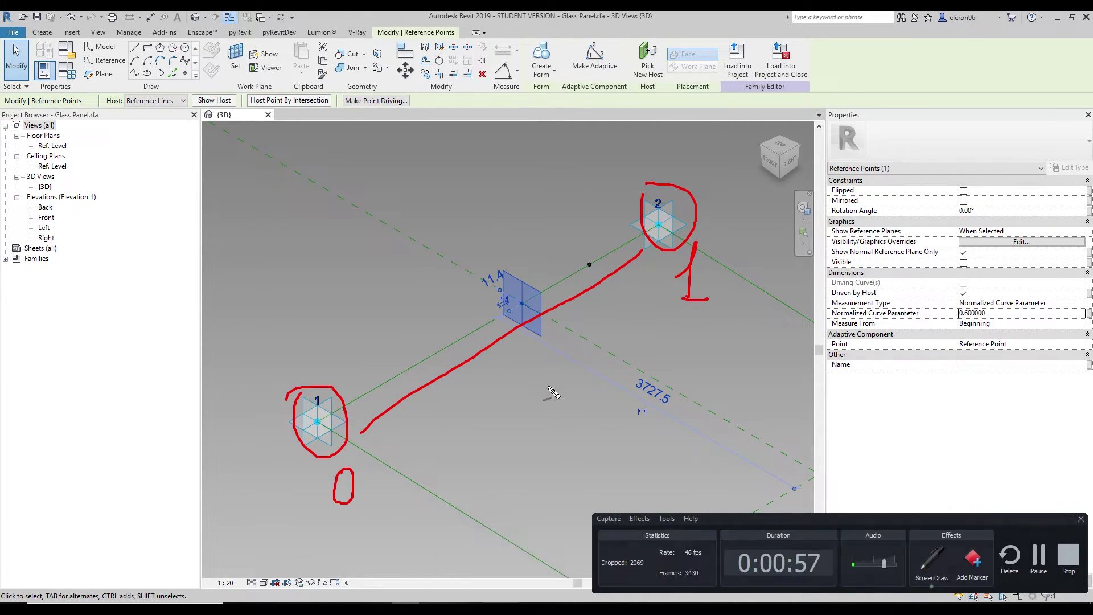
drag(561, 377, 567, 400)
click(584, 408)
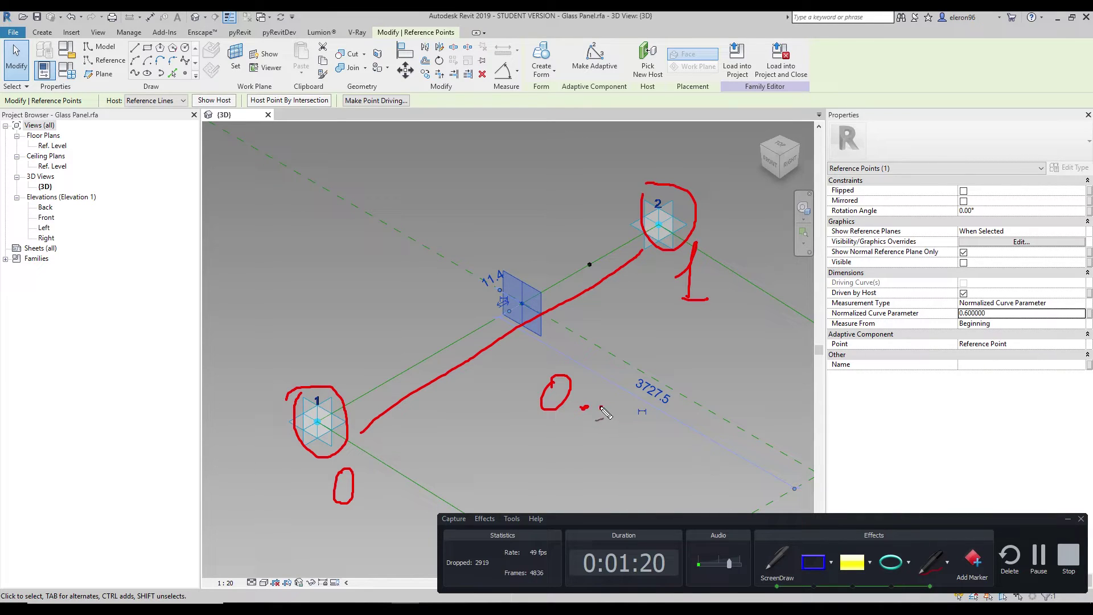
click(620, 409)
mouse_move(647, 364)
mouse_down()
mouse_move(662, 350)
mouse_move(661, 405)
mouse_move(671, 407)
mouse_up()
mouse_move(524, 303)
mouse_down()
mouse_move(556, 334)
mouse_move(563, 368)
mouse_up()
drag(583, 329, 578, 349)
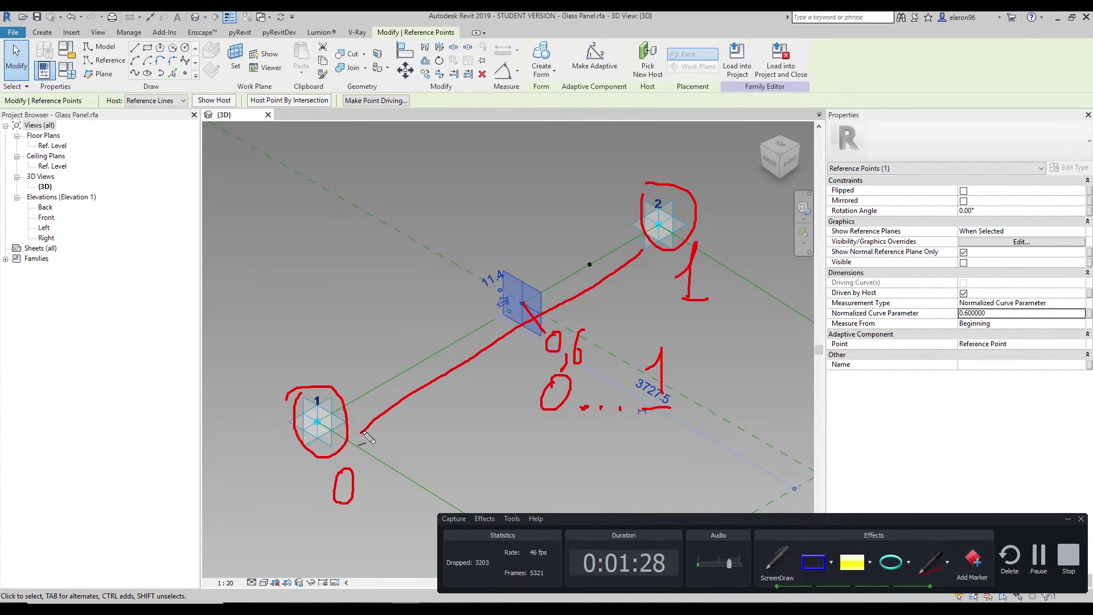
mouse_move(374, 450)
mouse_down()
mouse_move(452, 394)
mouse_move(428, 407)
mouse_move(452, 398)
mouse_move(444, 420)
mouse_up()
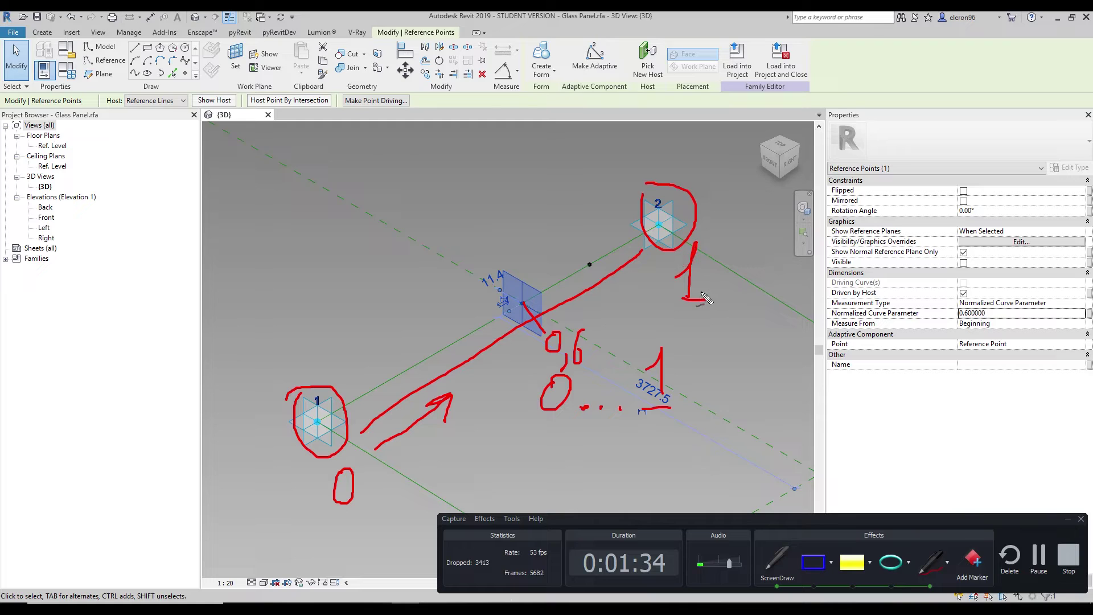
key(e)
drag(569, 518, 718, 518)
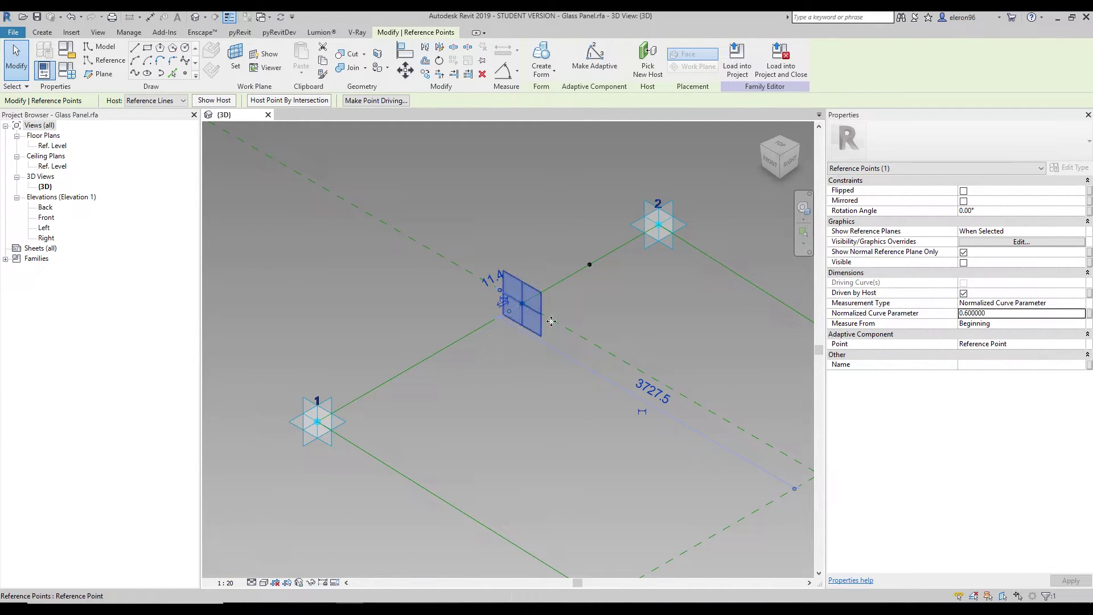
key(Tab)
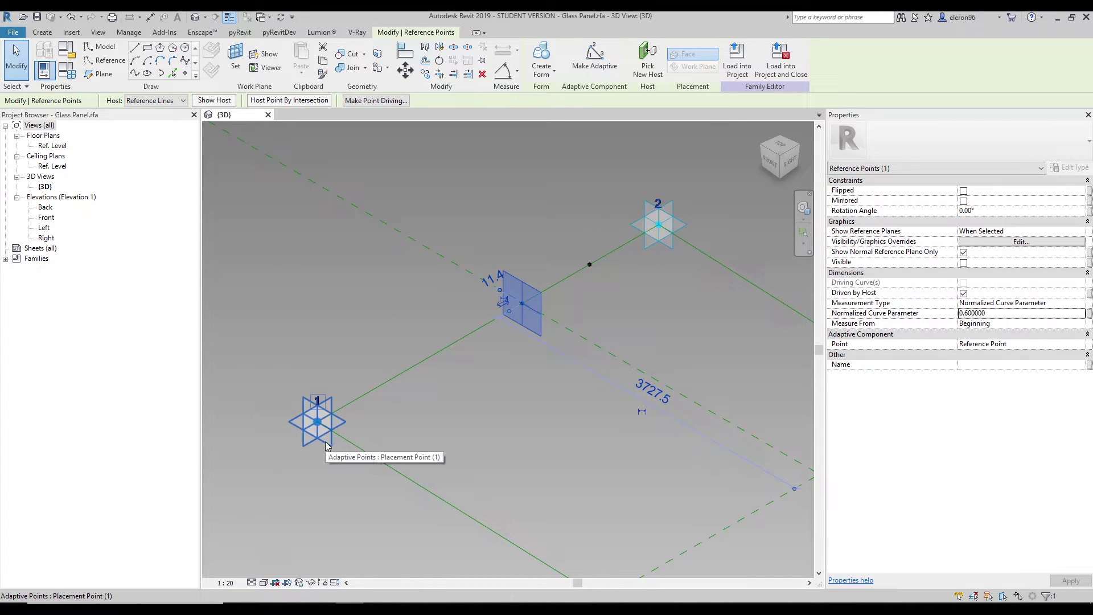
key(Tab)
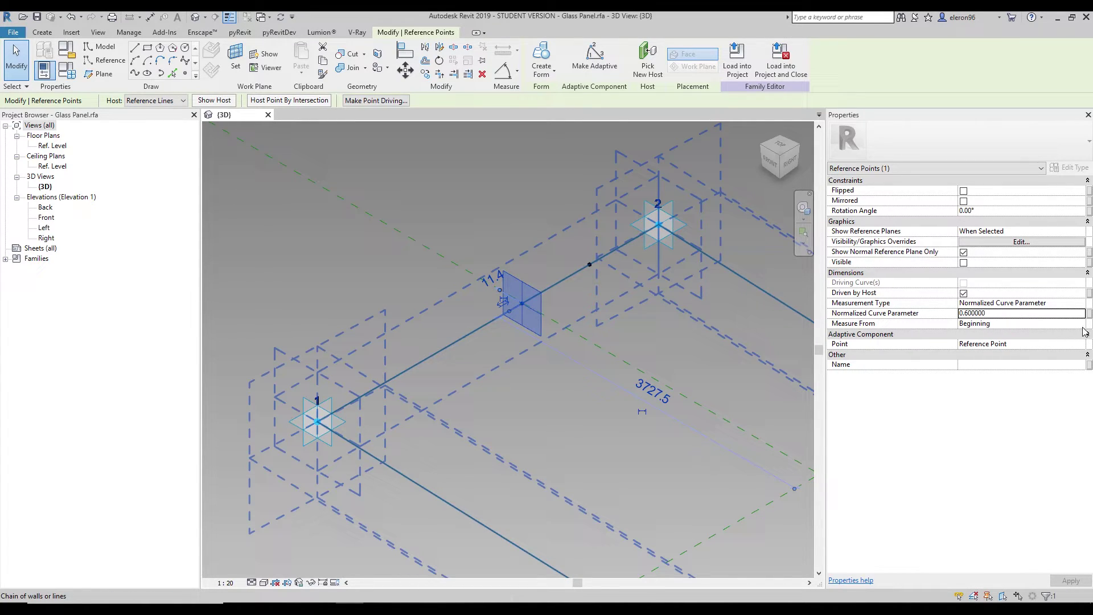
Measure the selected reference point from the End of its line and set its normalized curve parameter to 0.6.
click(1084, 331)
click(973, 347)
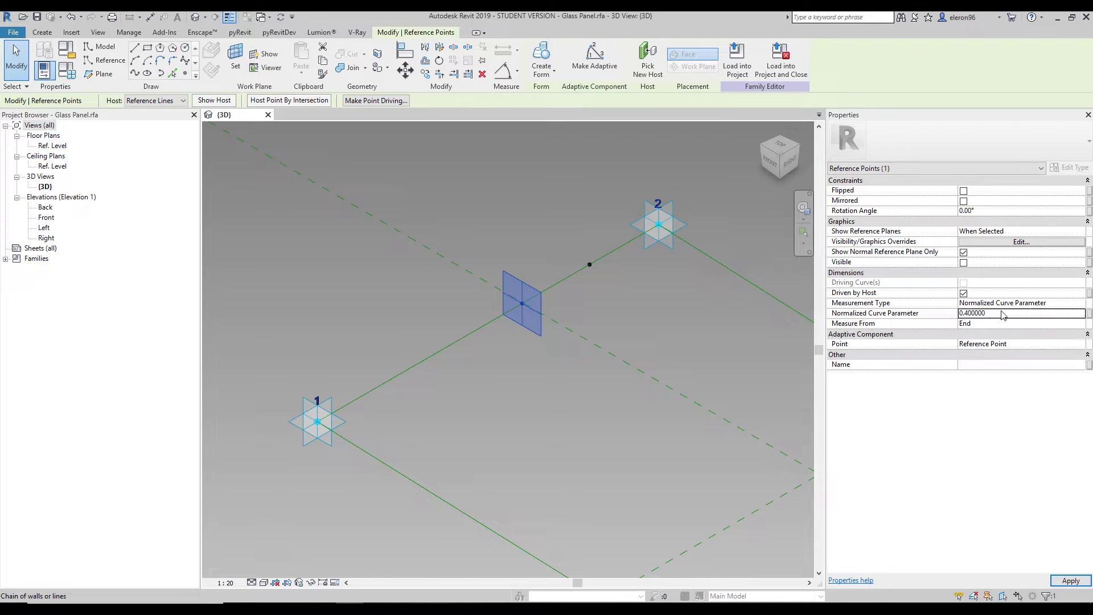
click(1002, 314)
text(0ю)
key(Return)
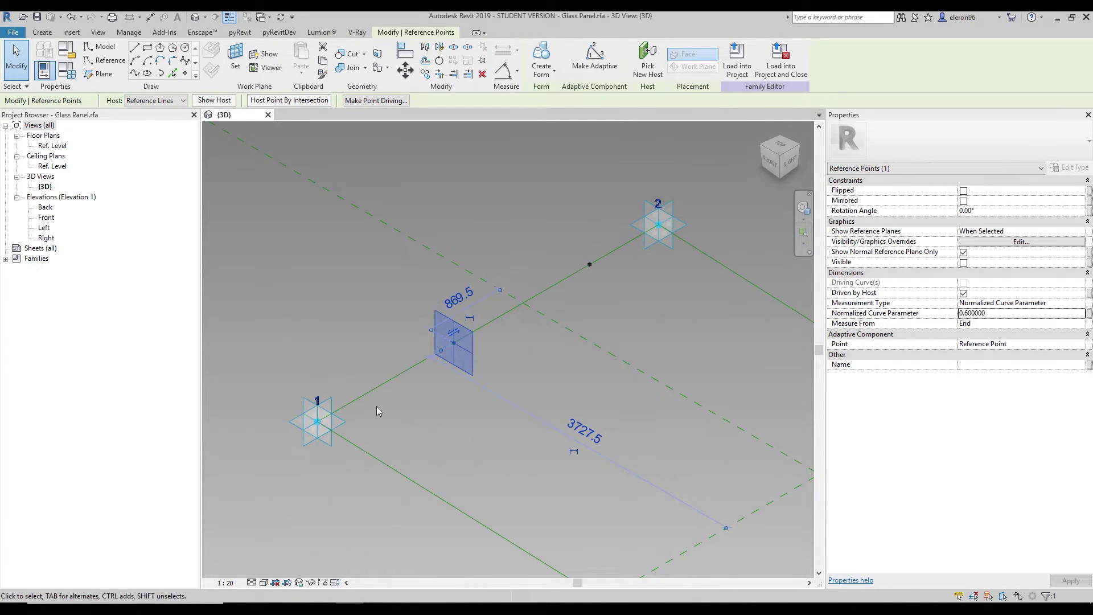
Set the selected point's normalized curve parameter to 0.8 from the End and switch its Measure From option back to Beginning.
click(1001, 313)
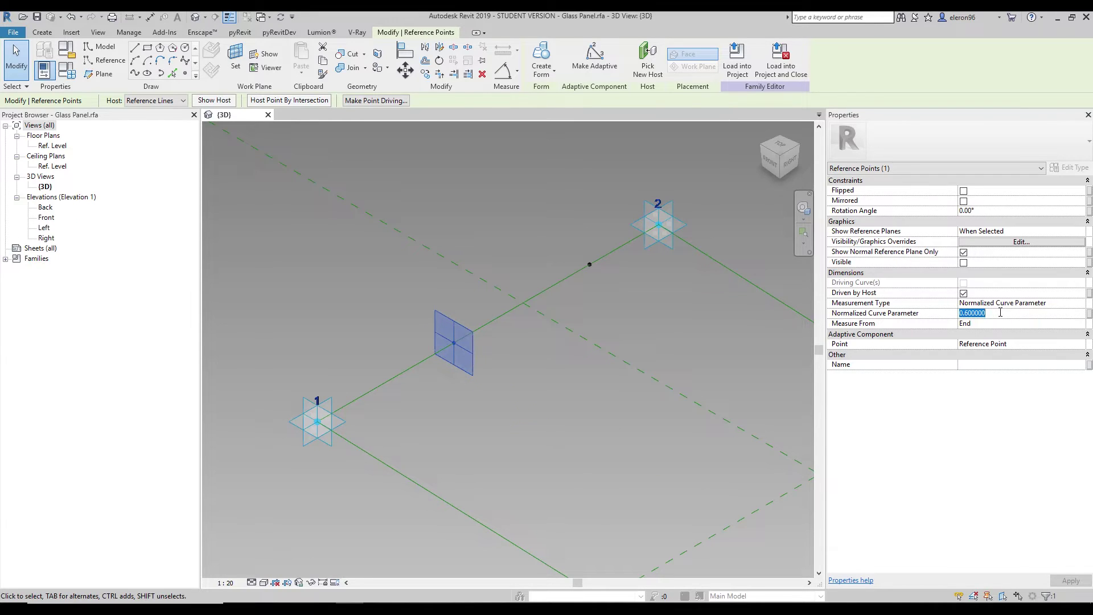
text(0)
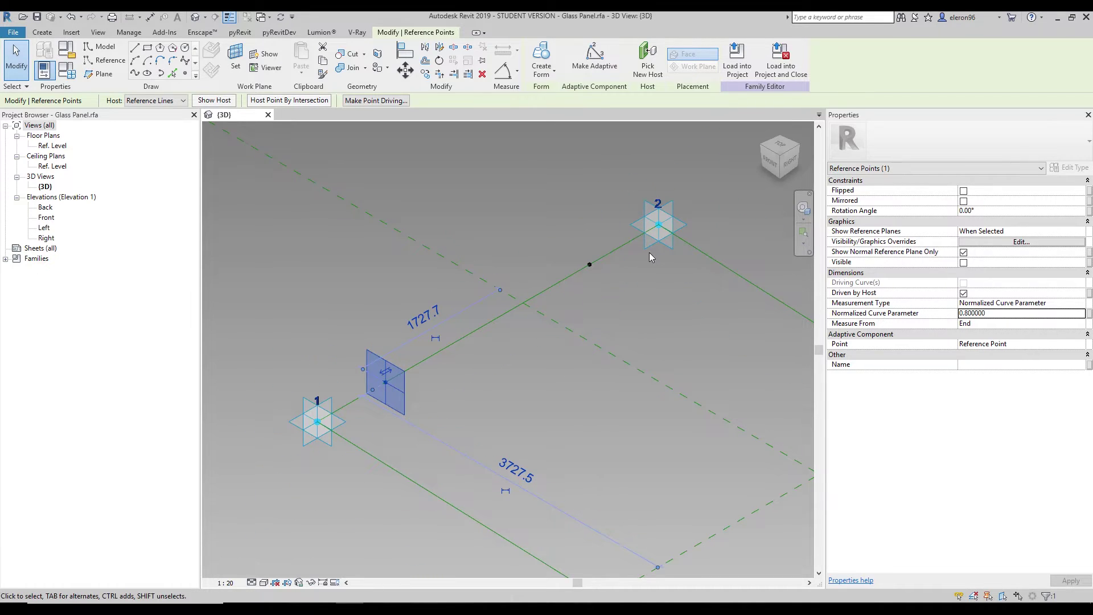
click(1084, 323)
click(990, 334)
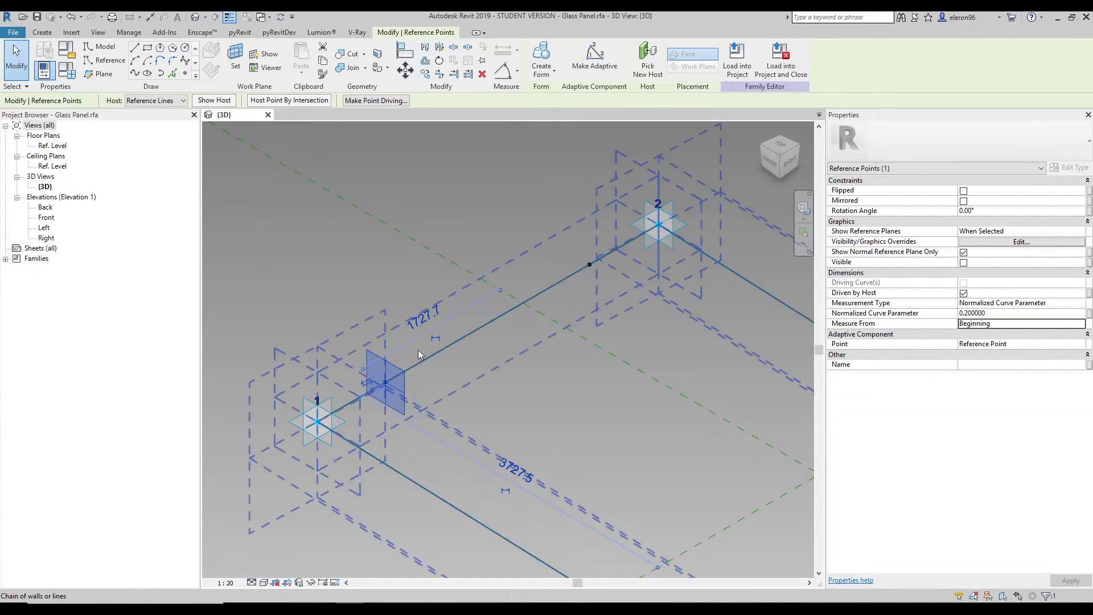
Set the reference point near adaptive point 2 to measure from End with a normalized curve parameter of 0.2.
drag(556, 225, 615, 288)
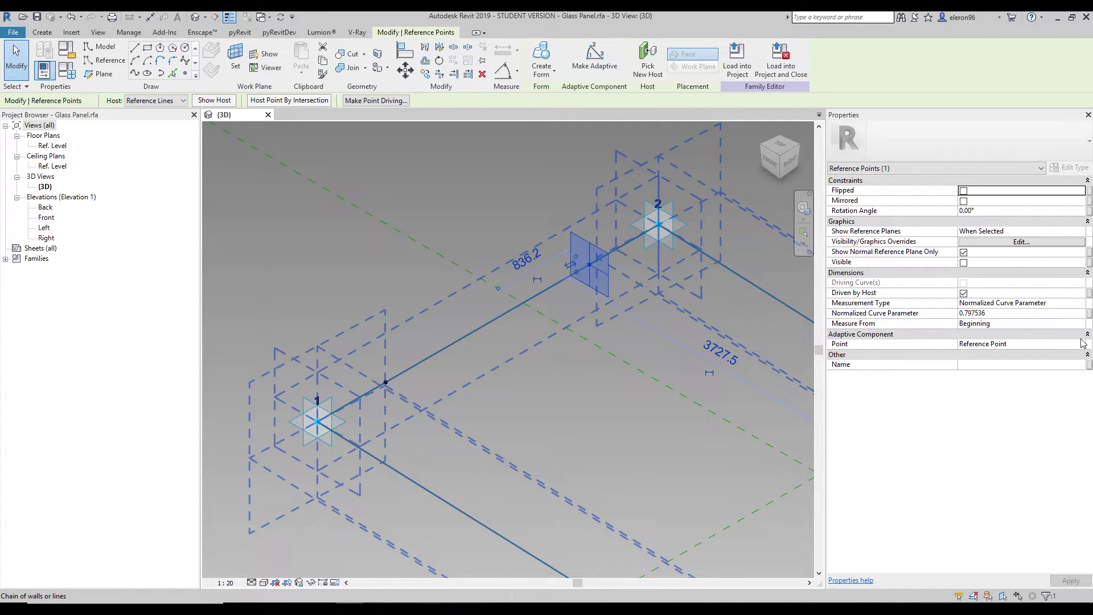
click(1061, 314)
text(0.200000)
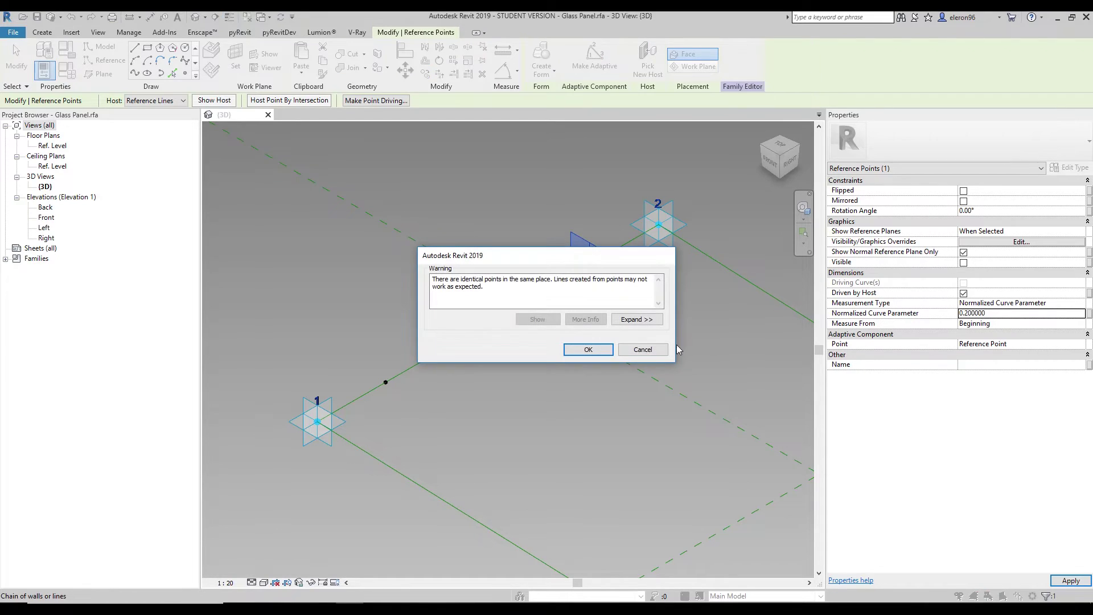
click(588, 349)
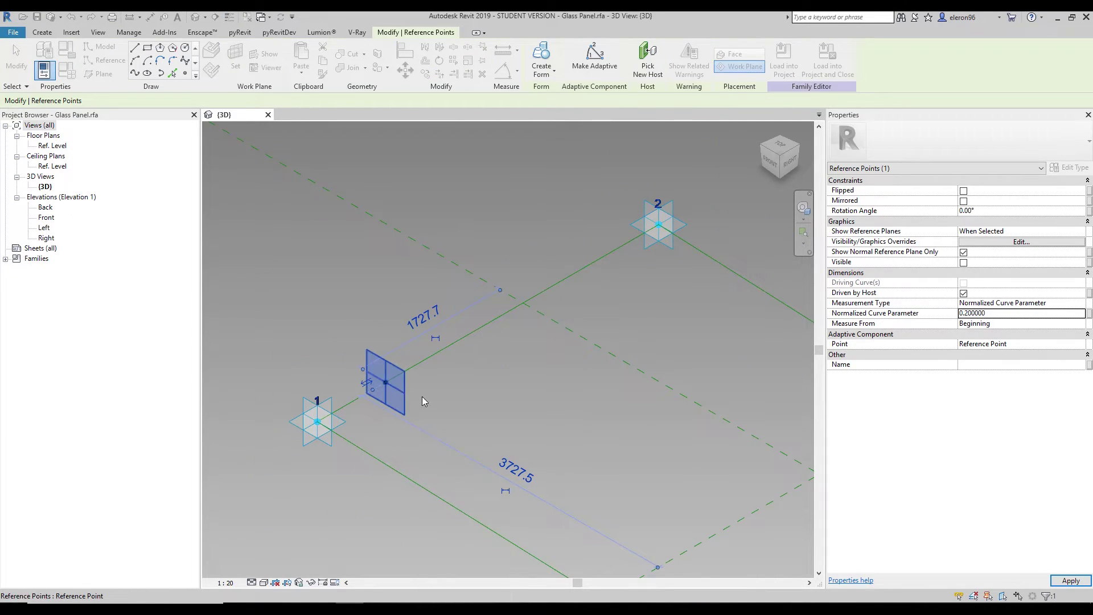
click(1084, 327)
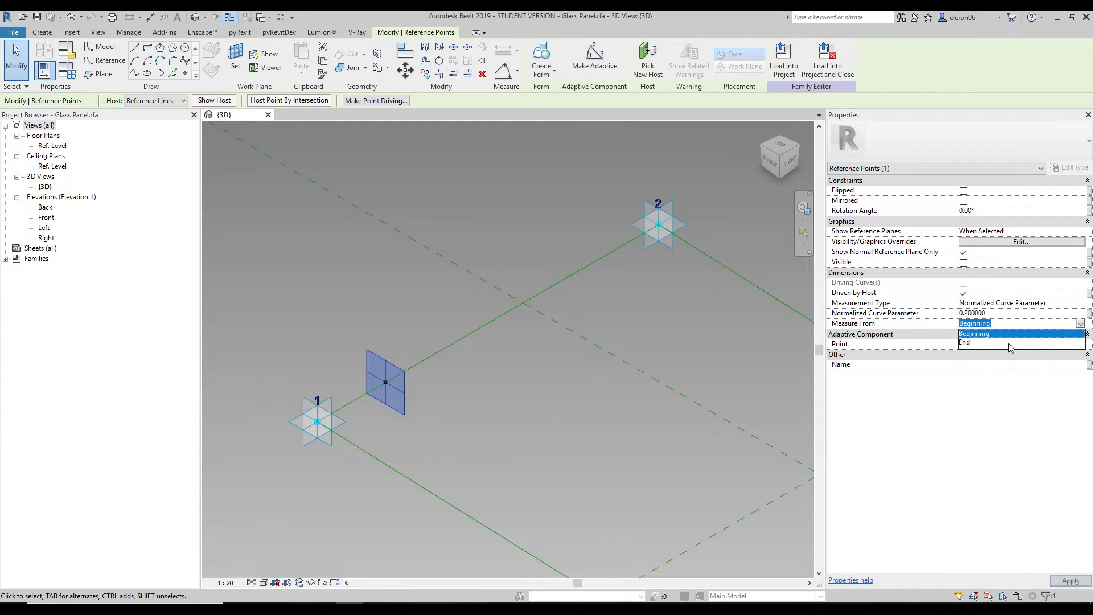
click(979, 341)
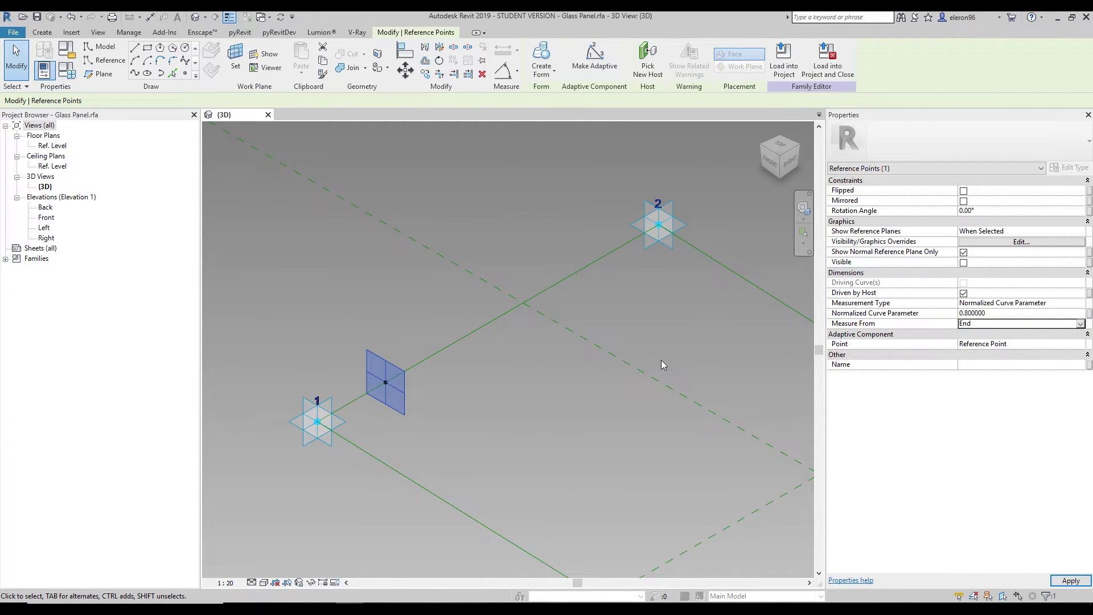
click(1028, 314)
text(0.)
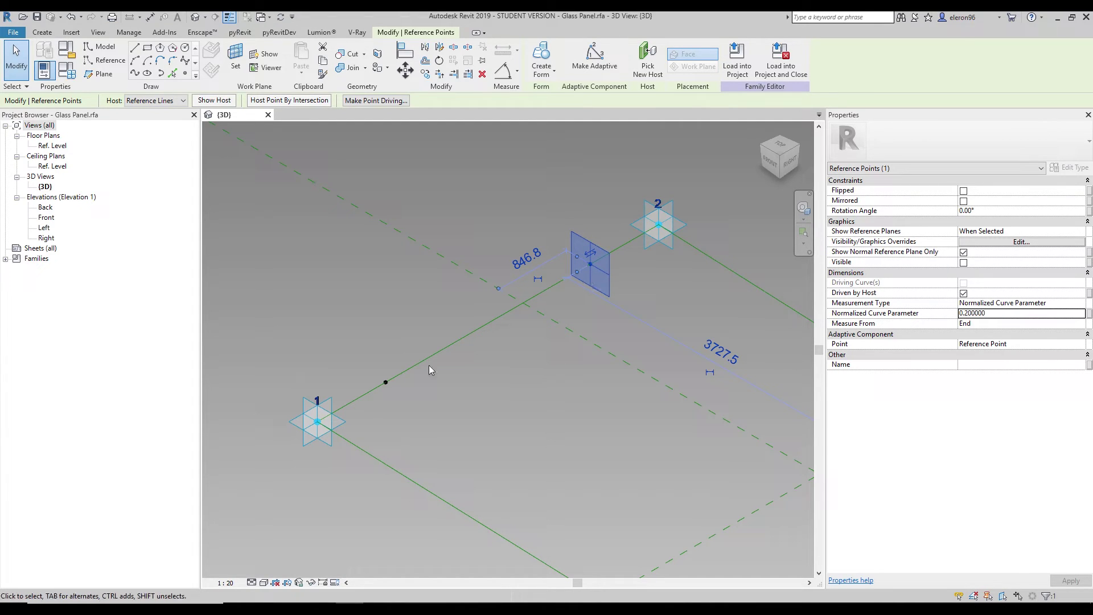
drag(377, 343, 416, 402)
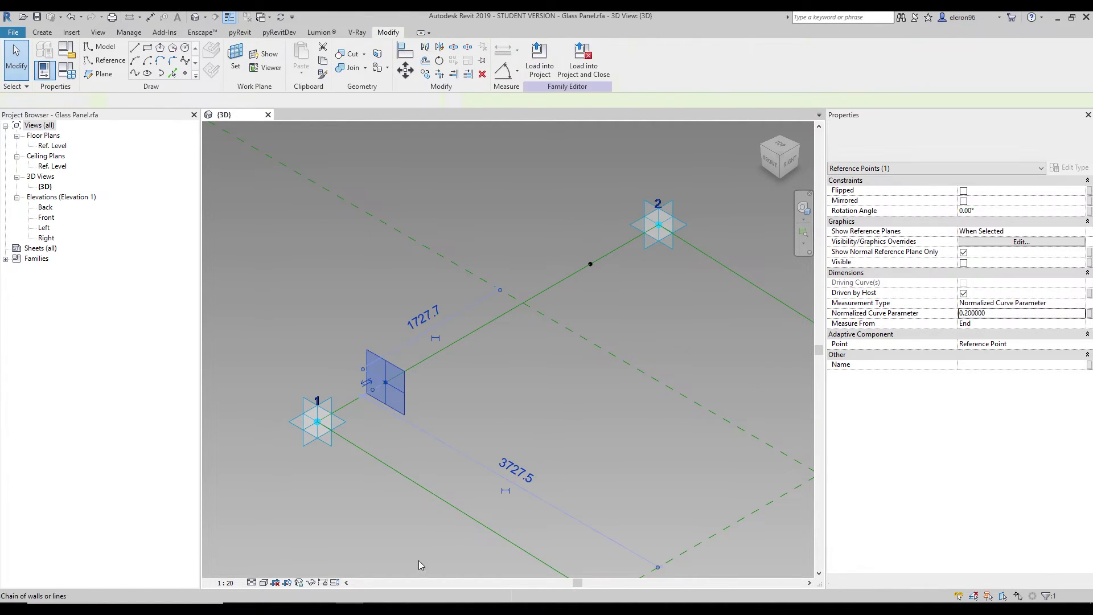
key(Escape)
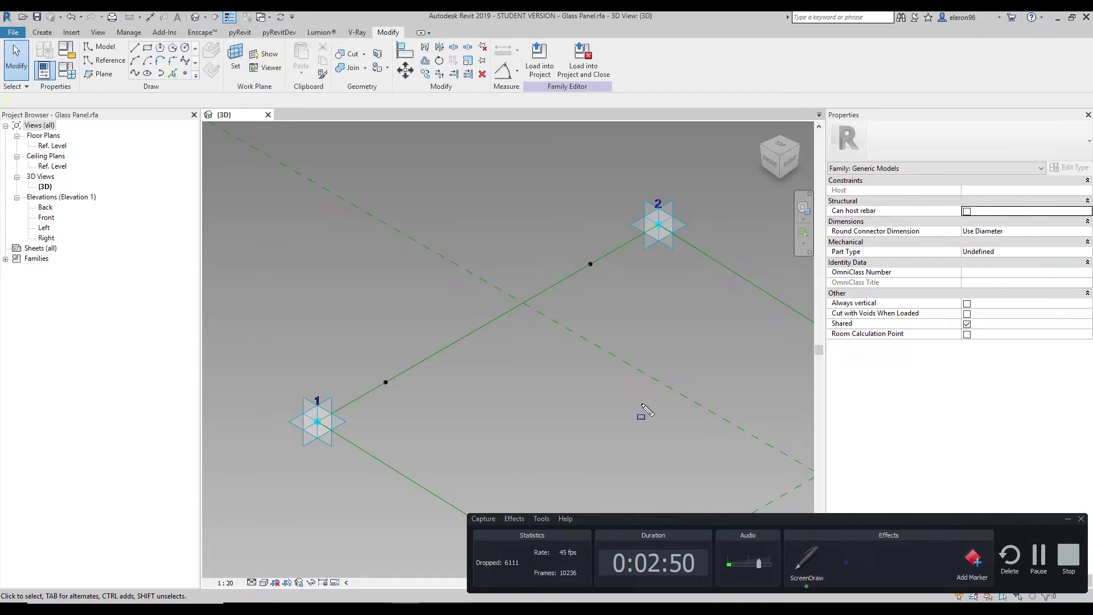
click(931, 563)
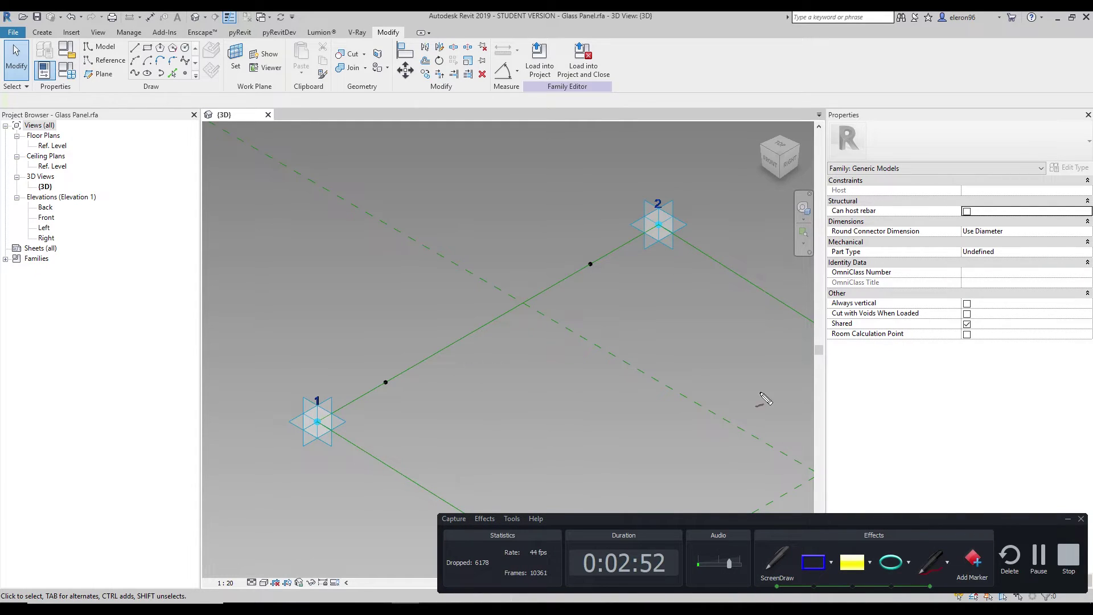
drag(379, 371, 397, 393)
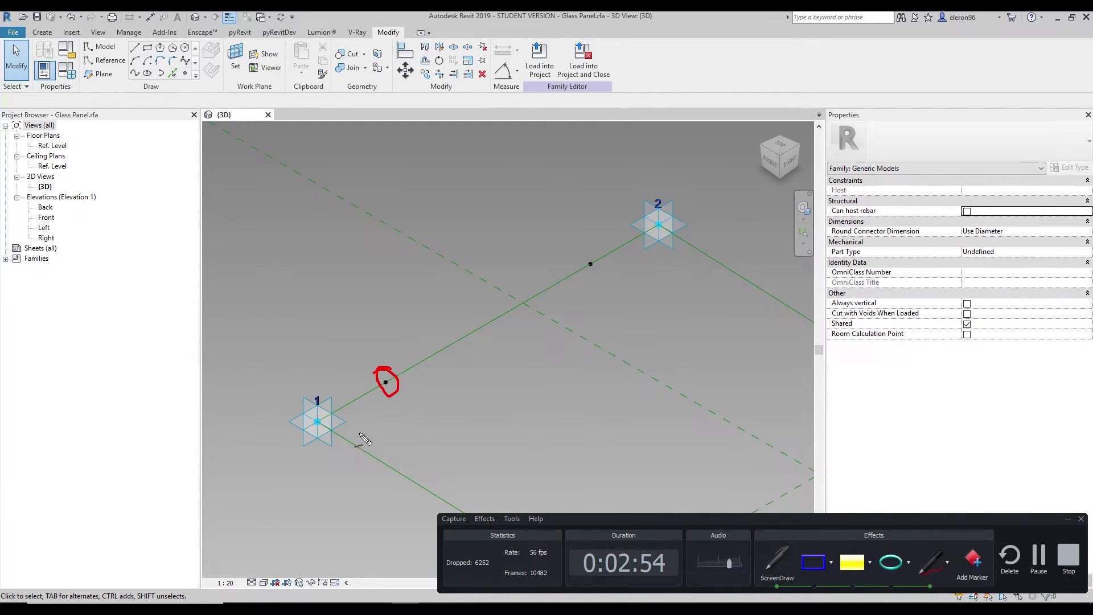
mouse_move(359, 432)
mouse_down()
mouse_move(469, 366)
mouse_move(436, 384)
mouse_move(460, 400)
mouse_up()
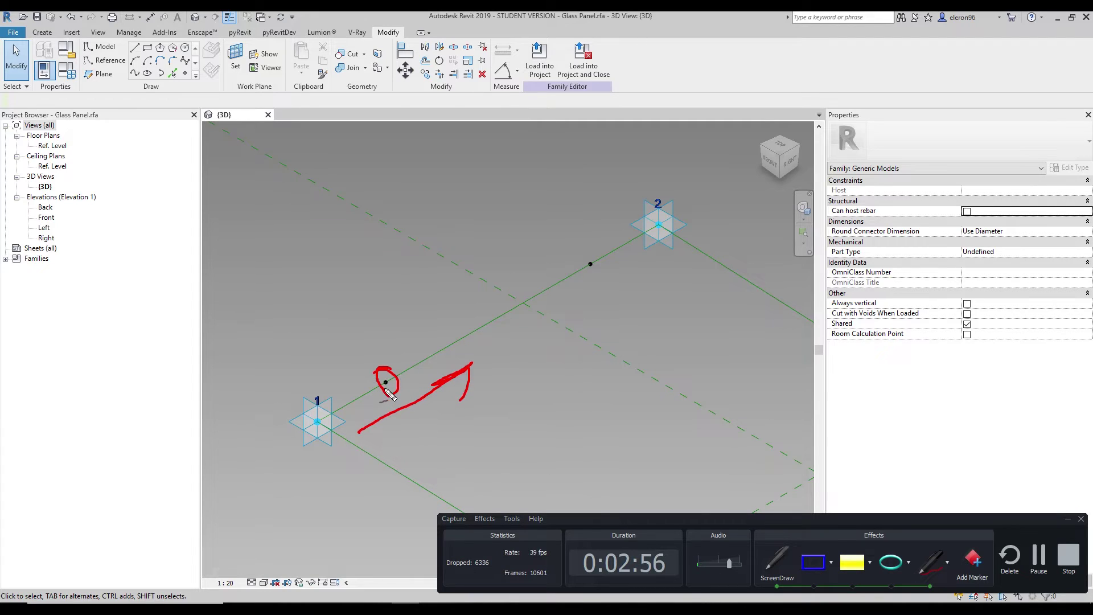
mouse_move(595, 248)
mouse_down()
mouse_move(593, 275)
mouse_move(603, 254)
mouse_up()
mouse_move(599, 293)
mouse_down()
mouse_move(639, 261)
mouse_move(560, 325)
mouse_up()
mouse_move(560, 325)
mouse_down()
mouse_move(587, 315)
mouse_move(560, 325)
mouse_up()
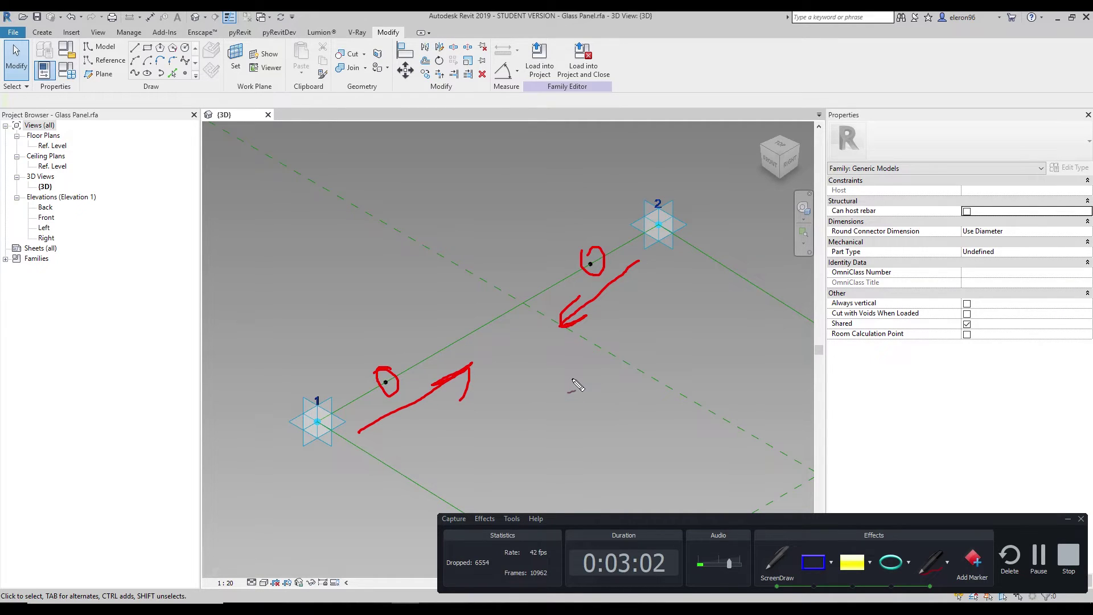
key(Escape)
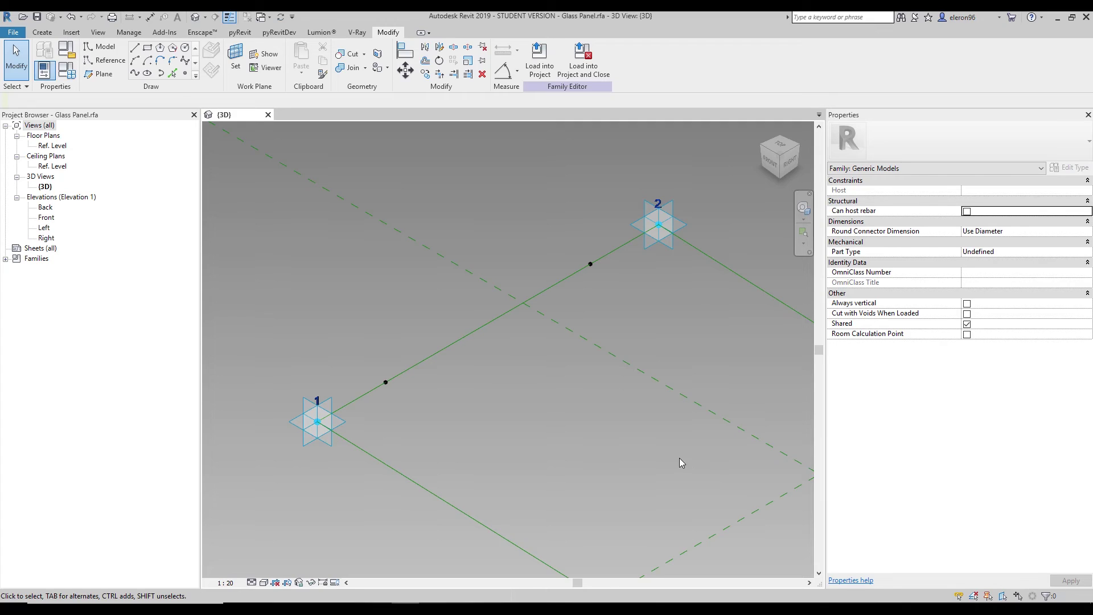
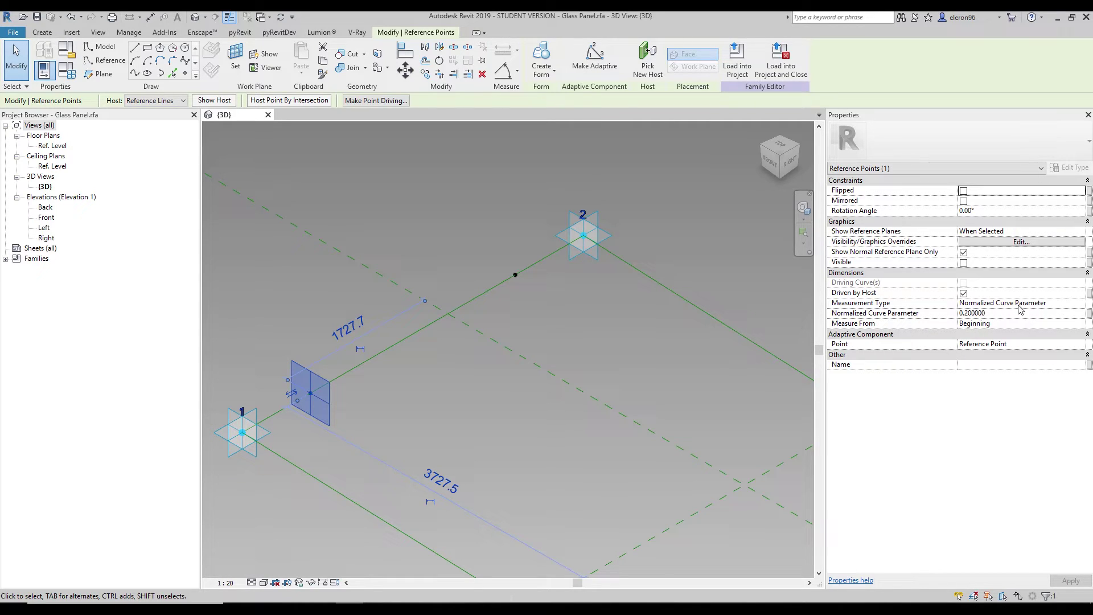
Change the measurement type of the reference point near adaptive point 1 to Segment Length.
click(1080, 304)
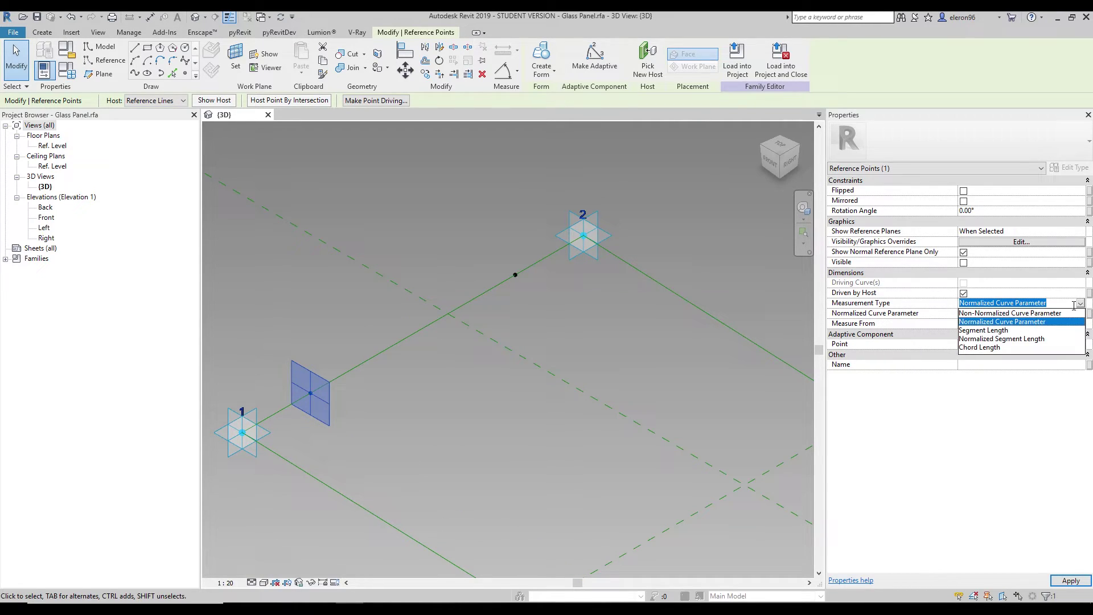
click(989, 331)
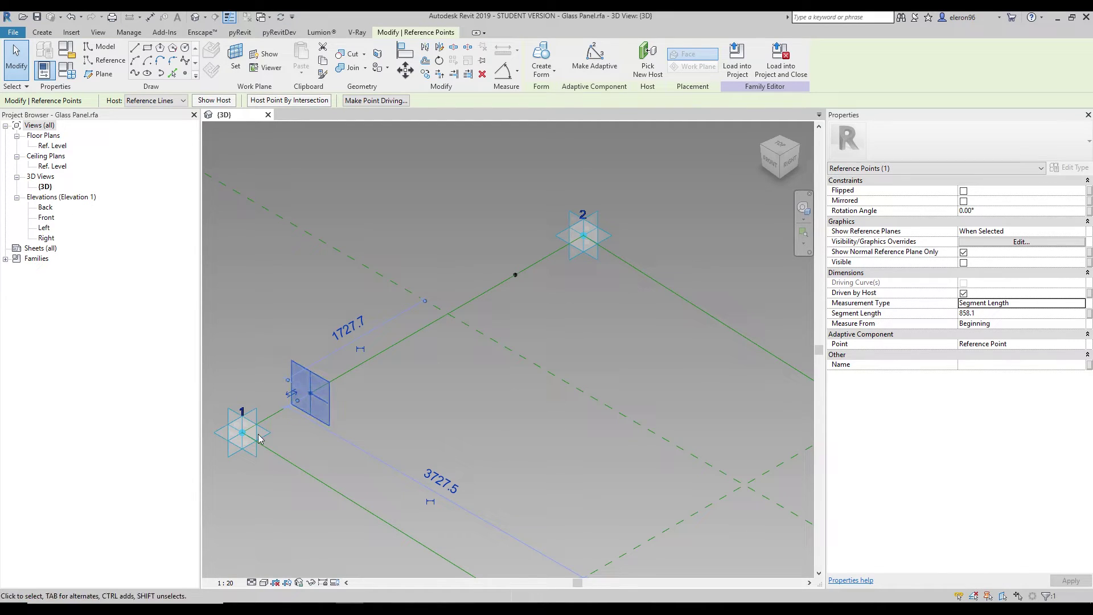
click(409, 391)
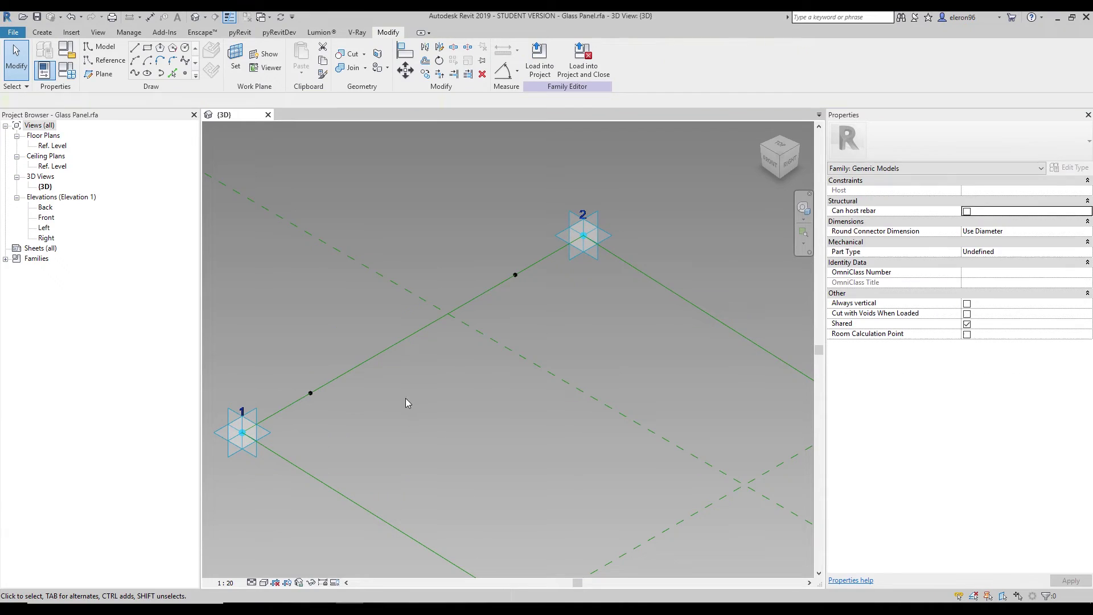
Measure the distance between adaptive point 1 and the nearest reference point toward adaptive point 2 with a temporary aligned dimension.
click(149, 17)
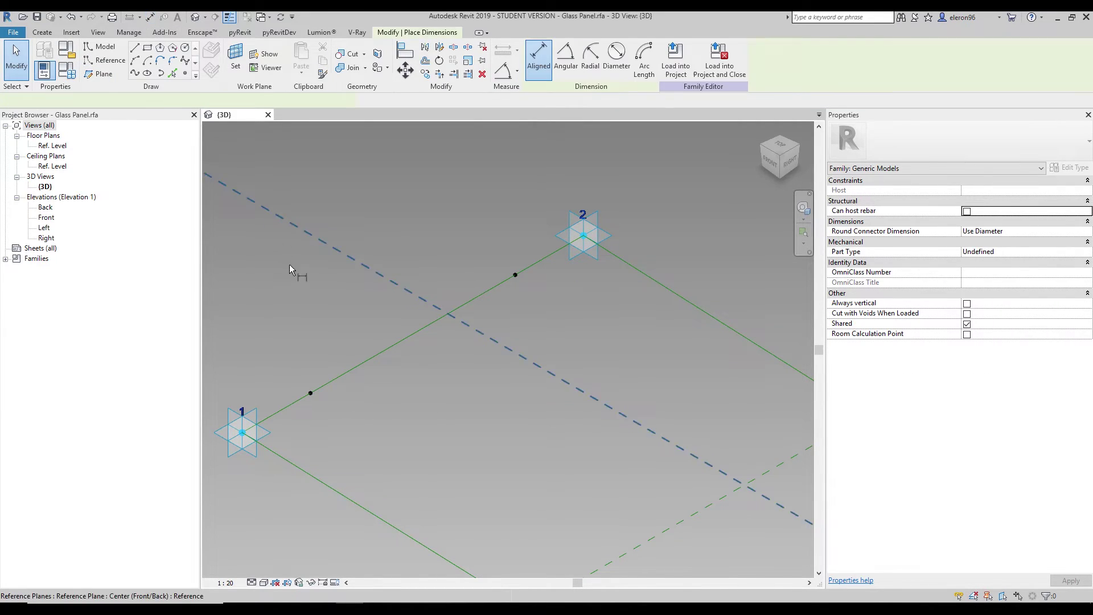
click(242, 433)
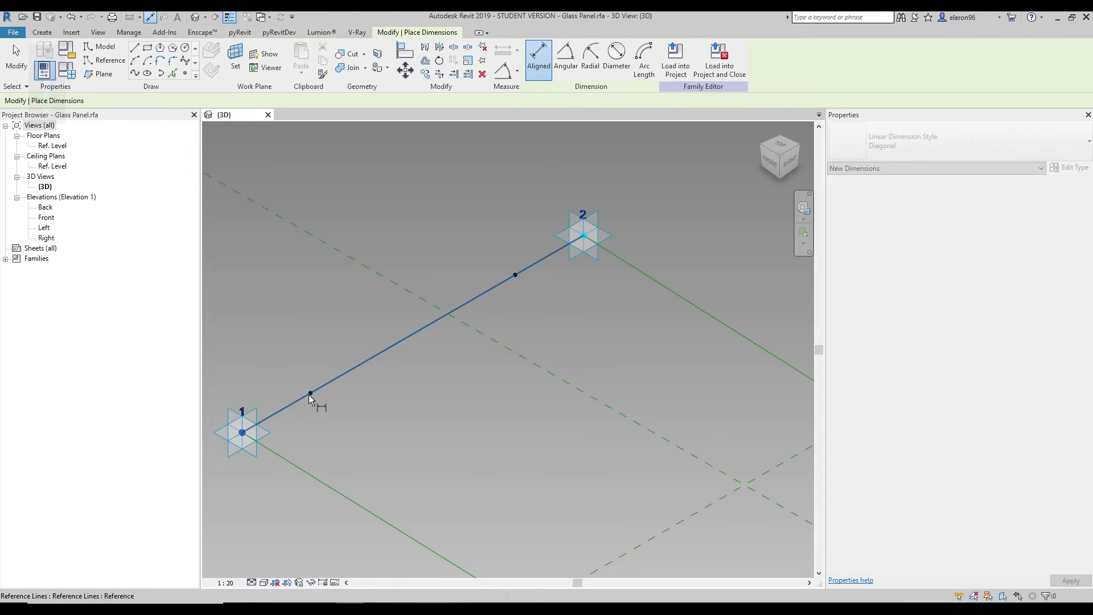
click(310, 393)
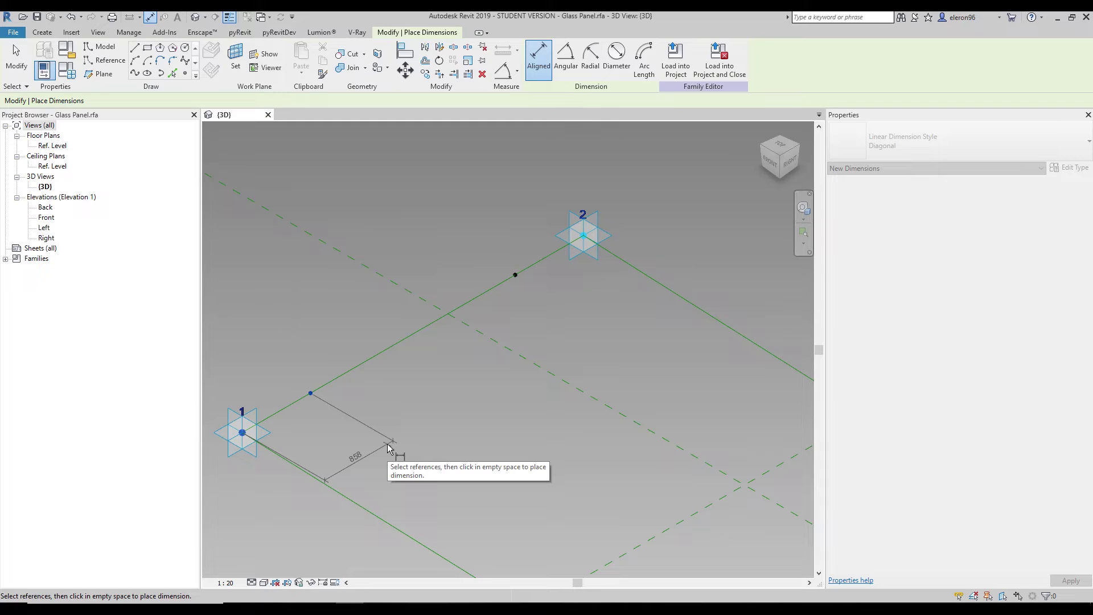
key(Escape)
key(Escape)
Set the segment length of the reference point near adaptive point 1 to 1500.
drag(278, 366, 335, 429)
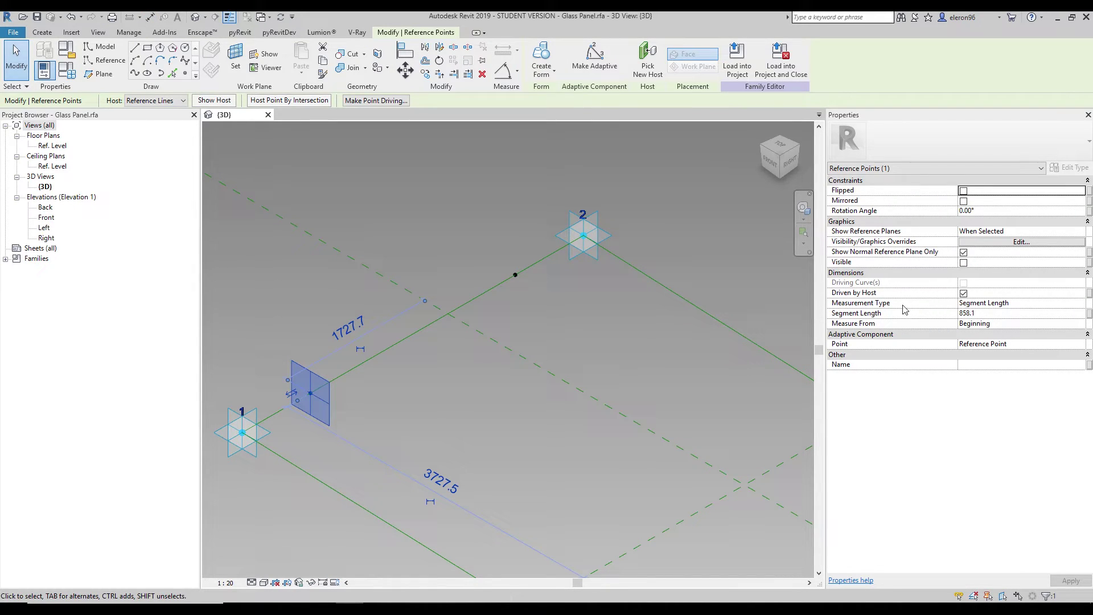
click(987, 314)
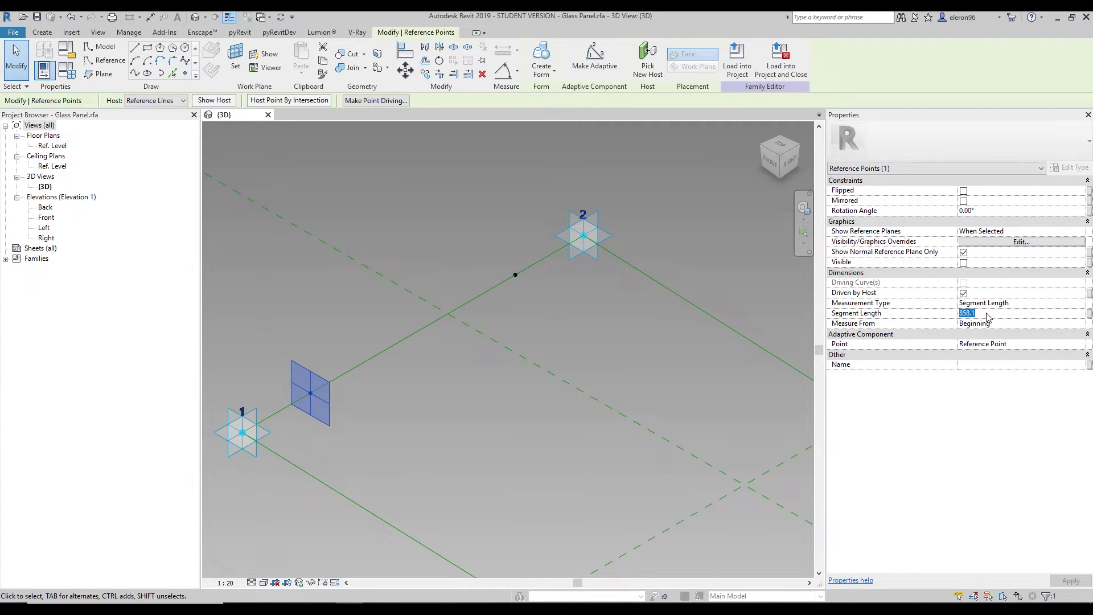
text(1500.0)
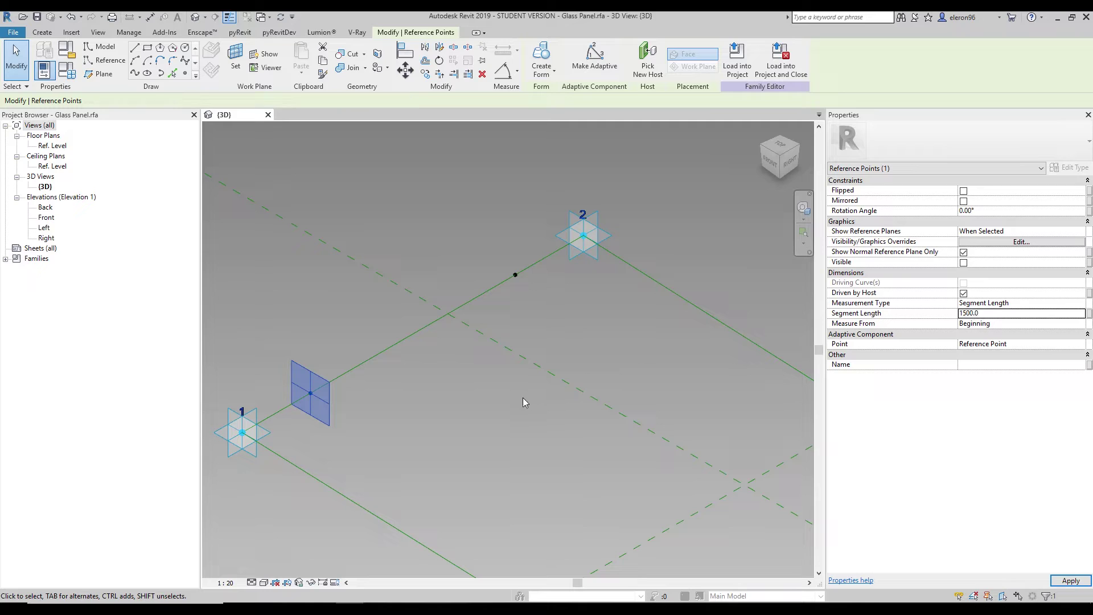
key(Return)
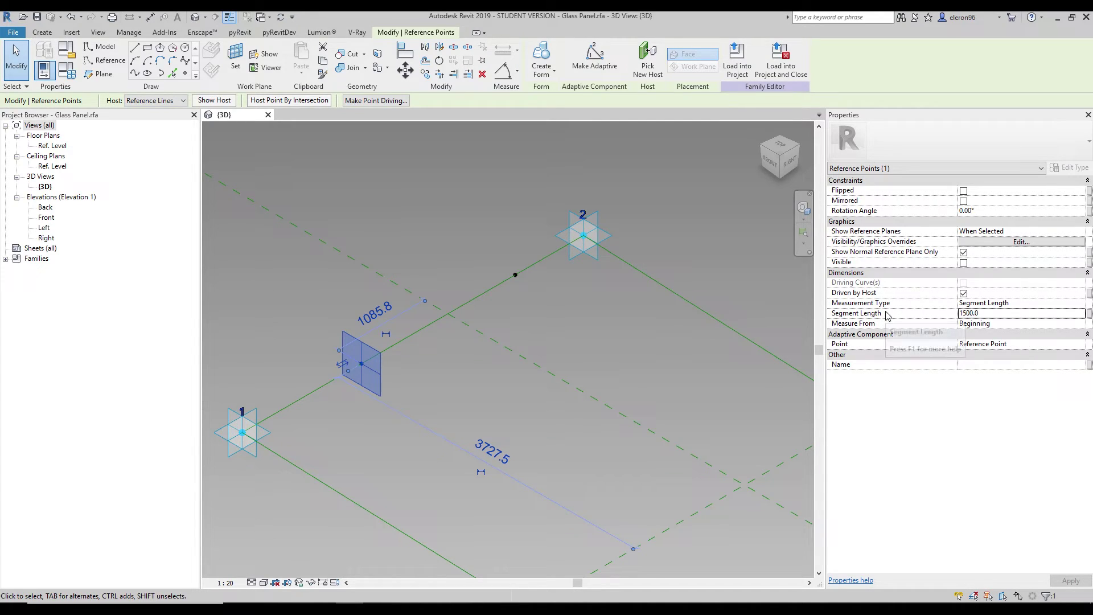
Return the selected point's measurement type to Normalized Curve Parameter and set its value to 0.2.
click(1080, 303)
click(1080, 302)
click(1002, 322)
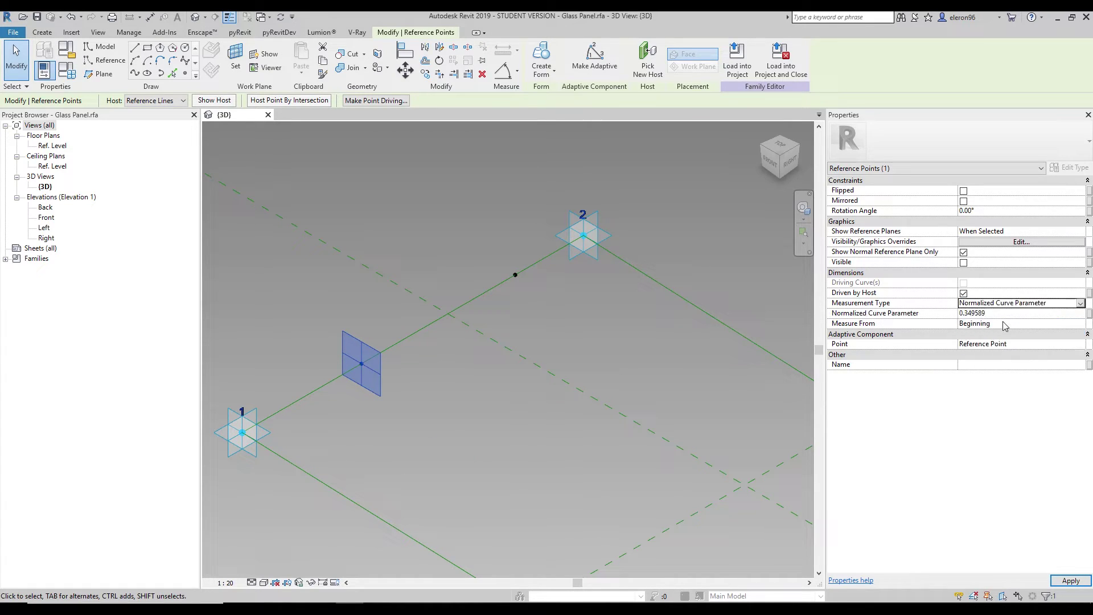
click(1007, 314)
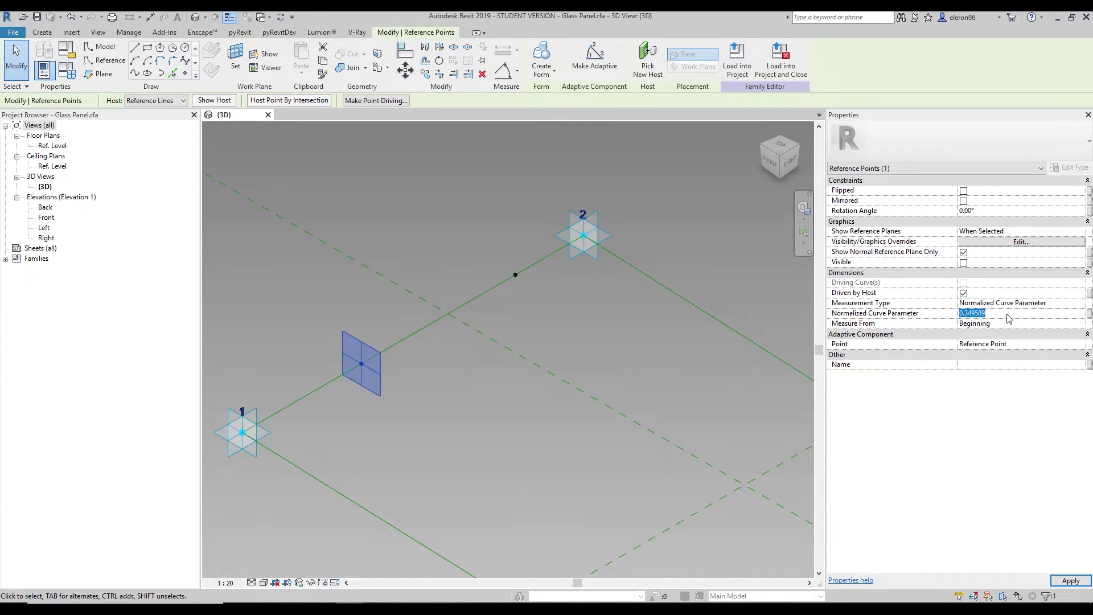
text(0.2)
key(Return)
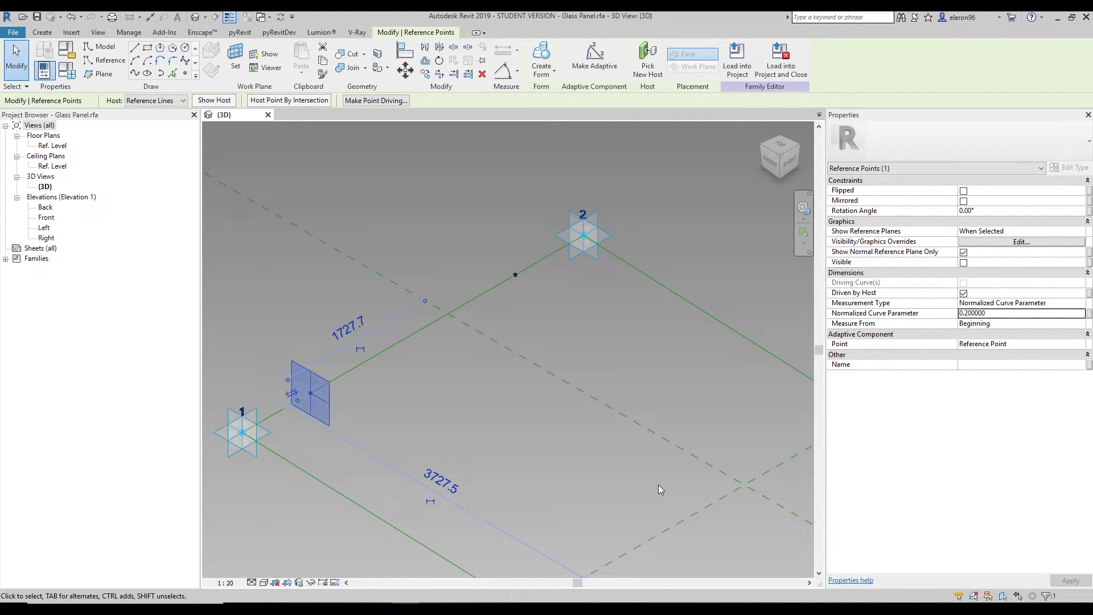
Set the reference point near adaptive point 4, on the line to point 3, to measure from End with a normalized curve parameter of 0.2.
scroll(446, 432, down, 4)
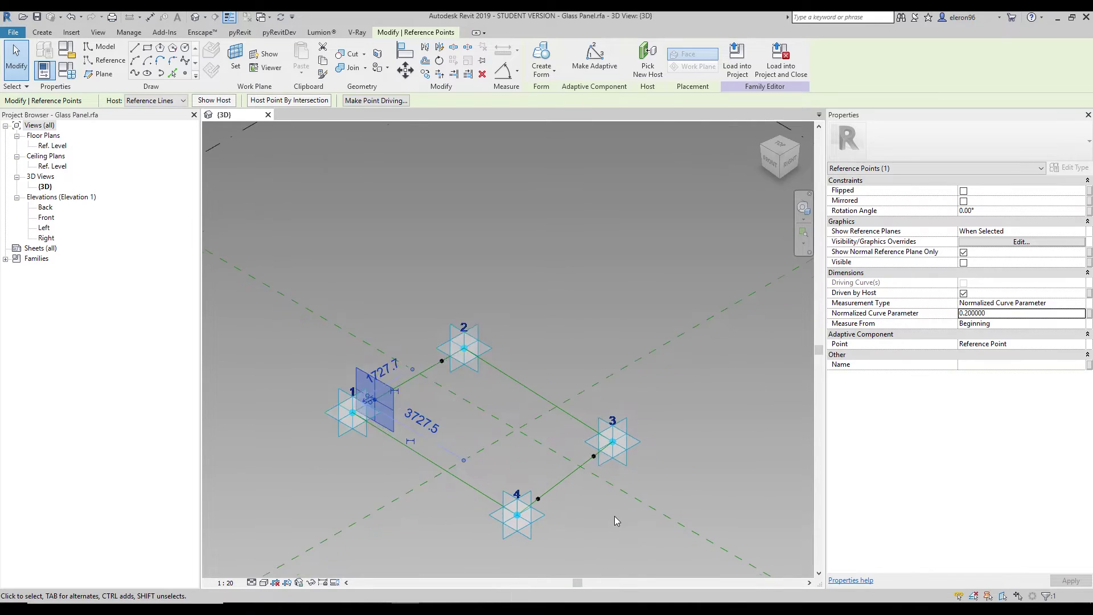
scroll(592, 516, up, 5)
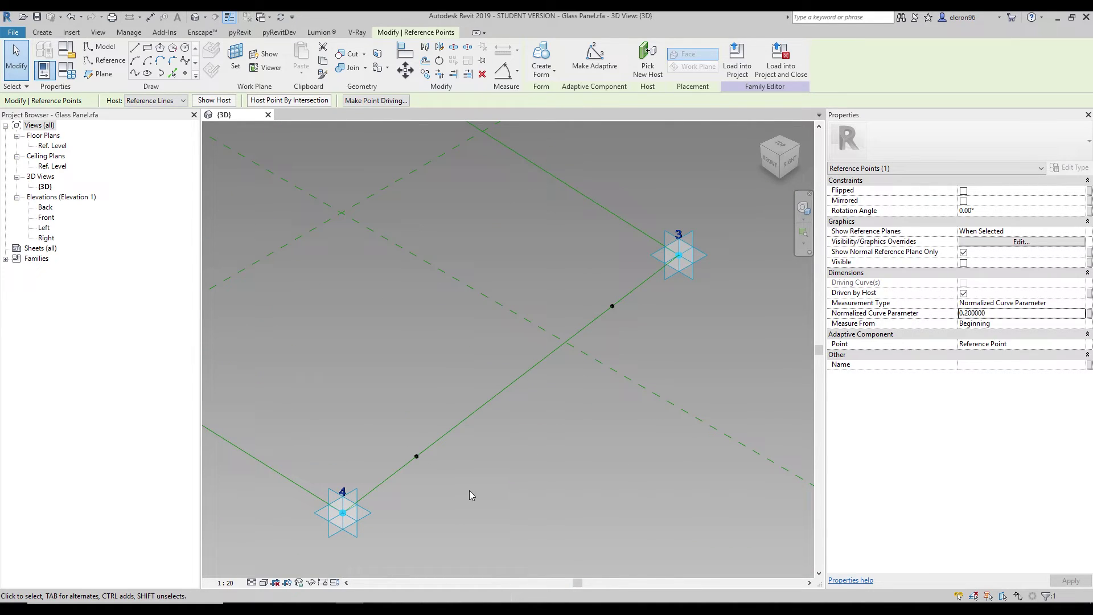
drag(378, 403, 453, 487)
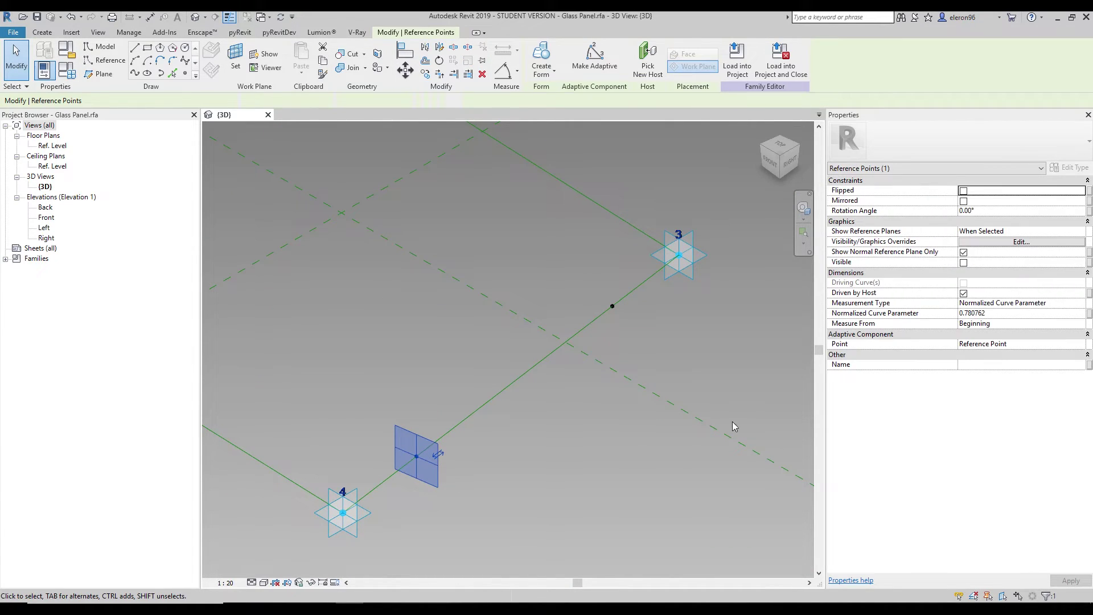
click(1036, 316)
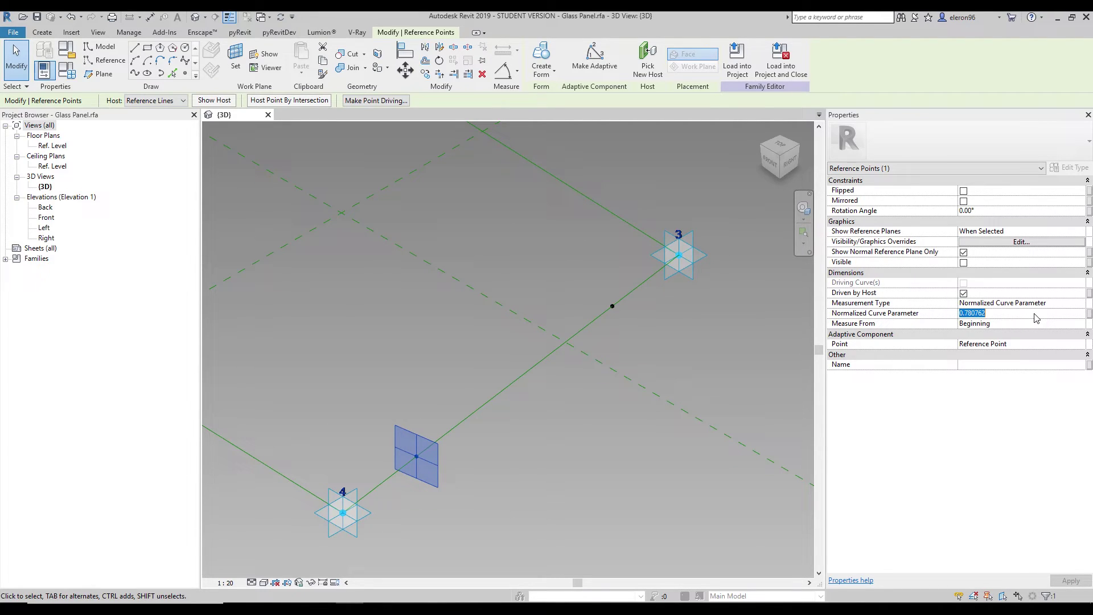
text(0.2)
key(Return)
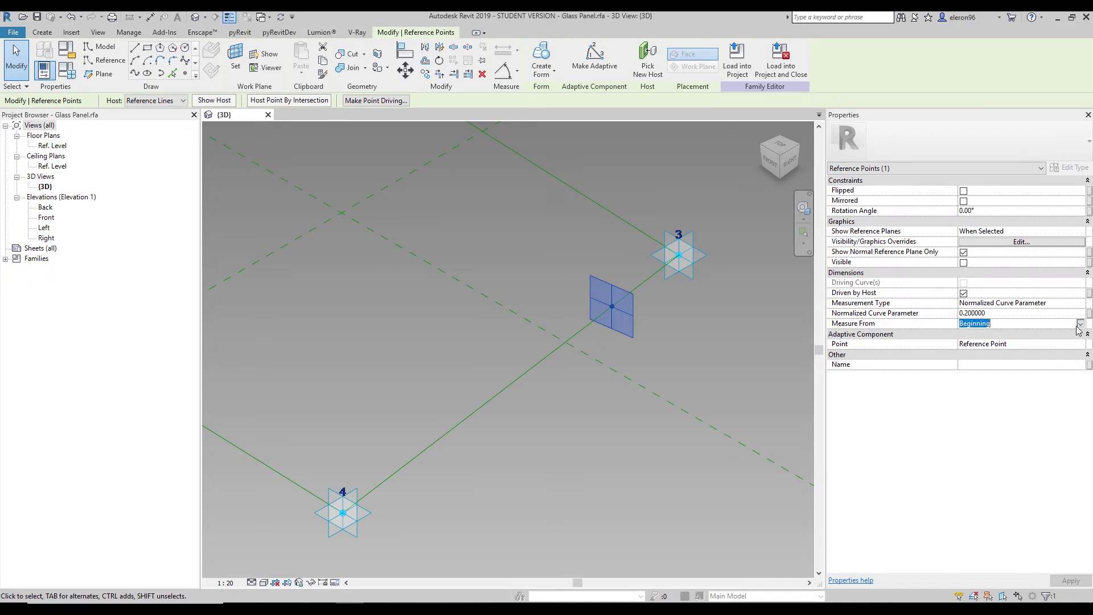
click(1083, 327)
click(986, 343)
click(1007, 313)
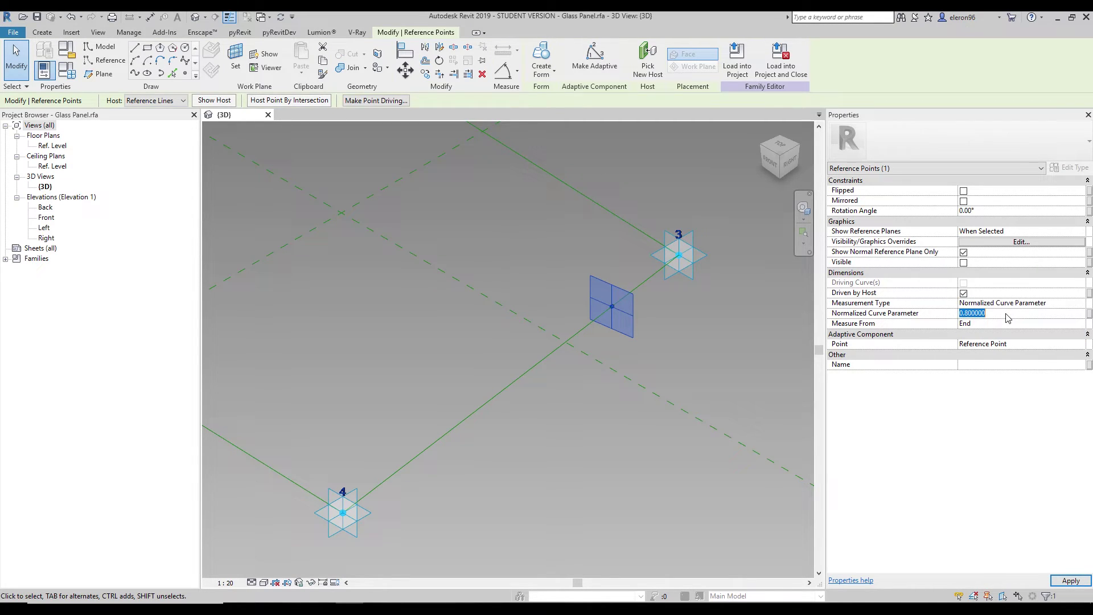
text(0)
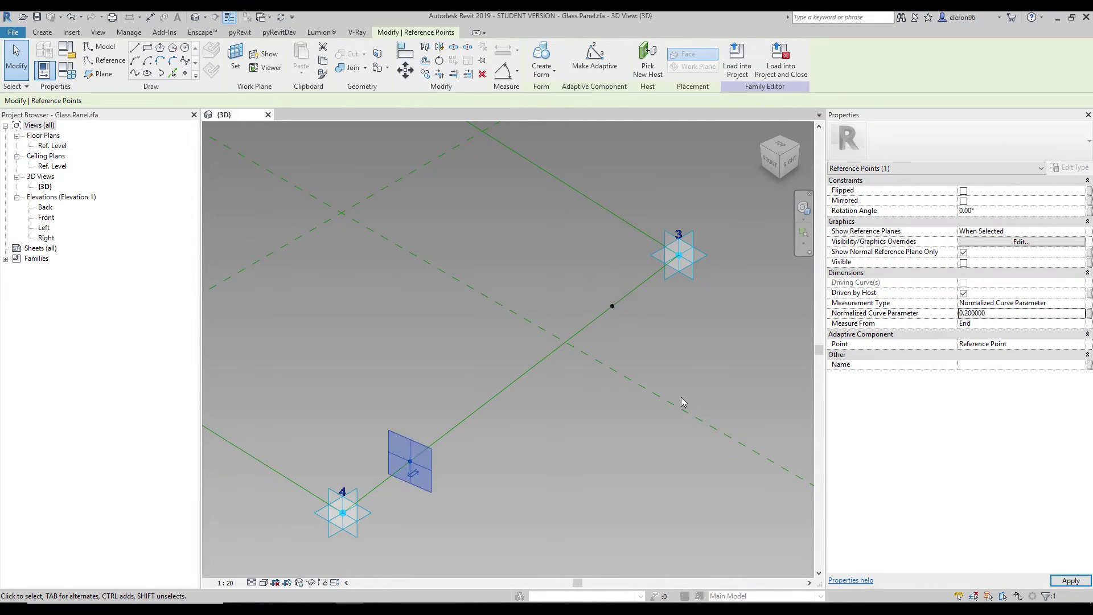
Set the normalized curve parameter of the reference point near adaptive point 3 to 0.2, on the line to point 4.
drag(572, 267, 657, 324)
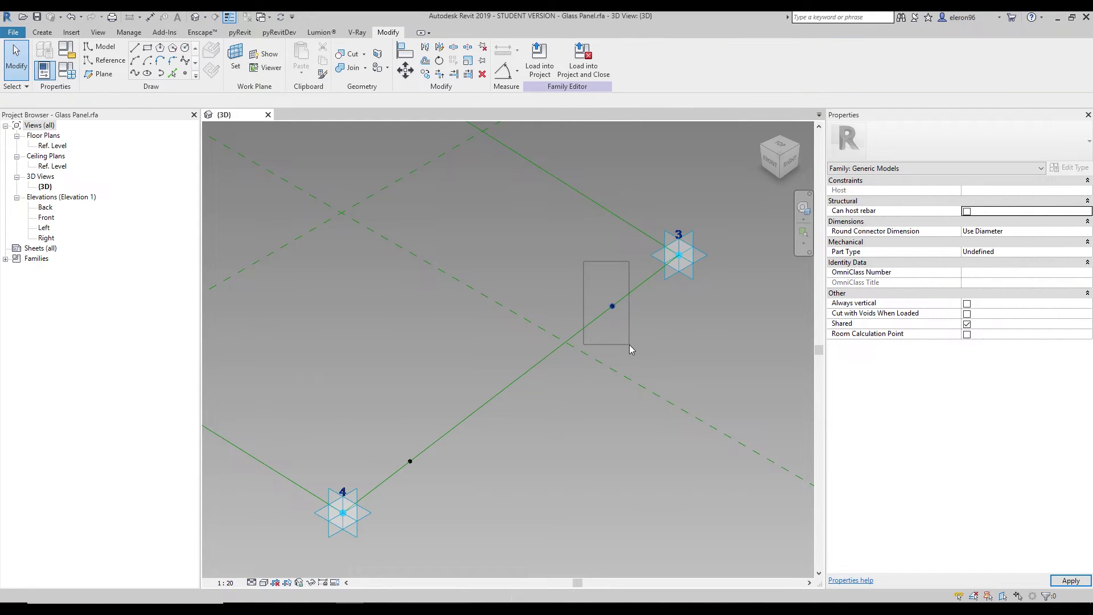
click(639, 336)
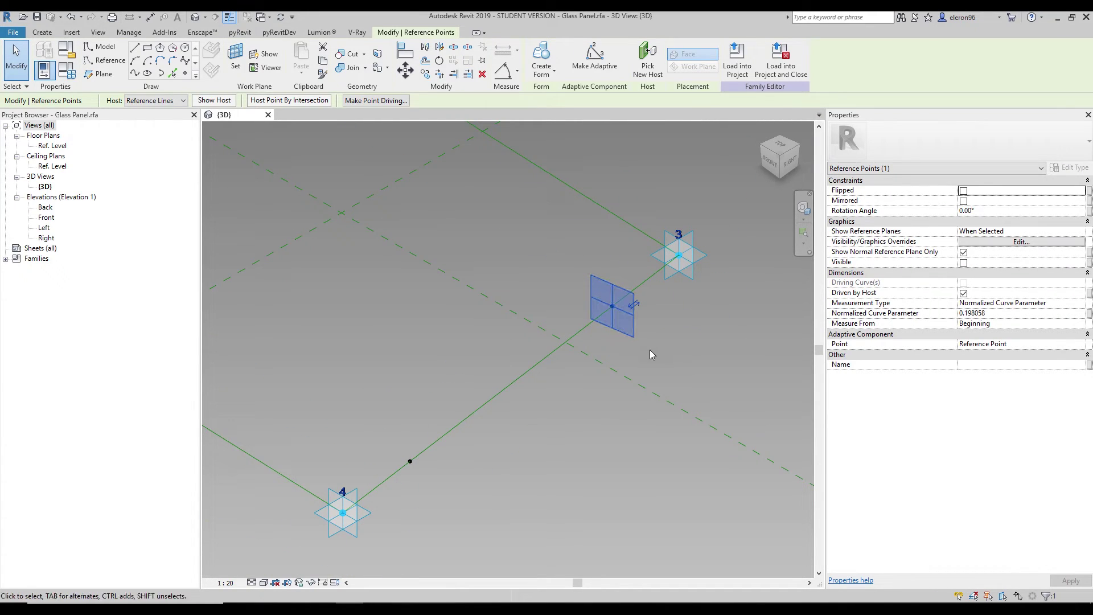
click(1012, 315)
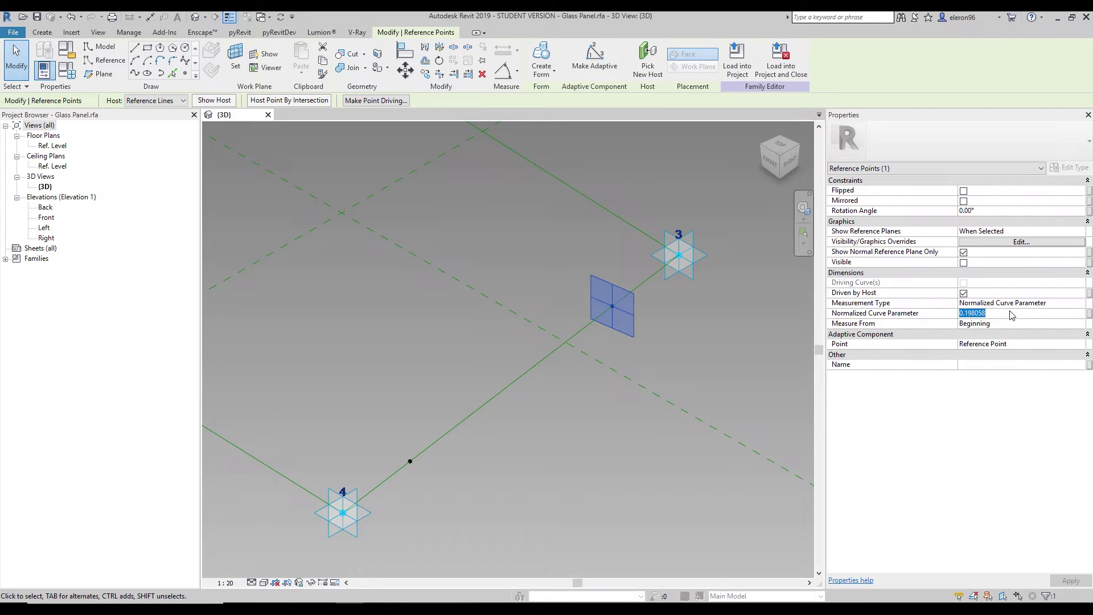
text(0)
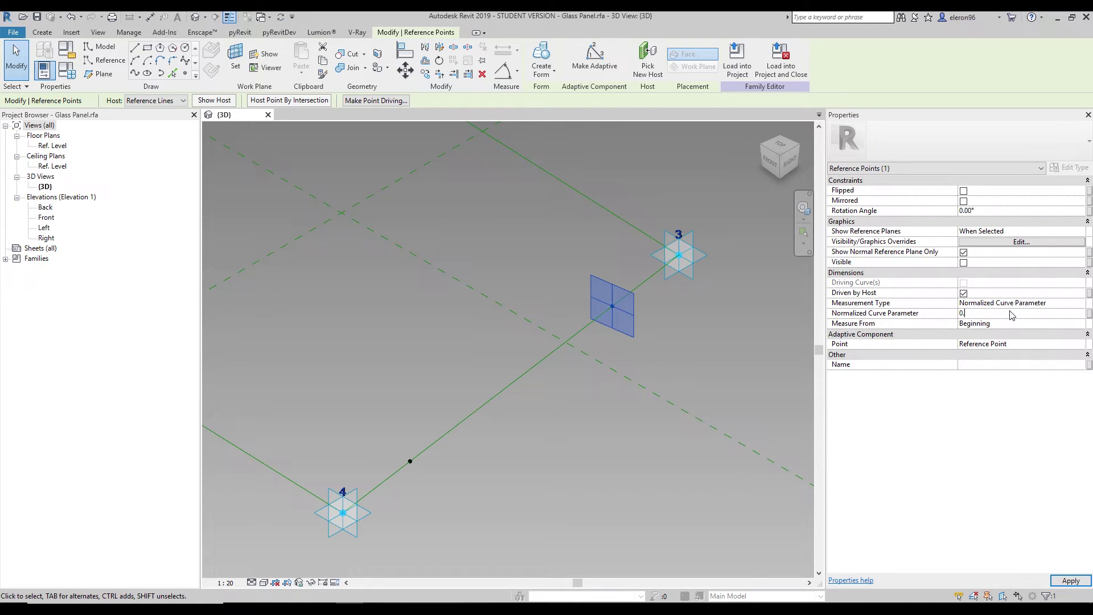
text(.2)
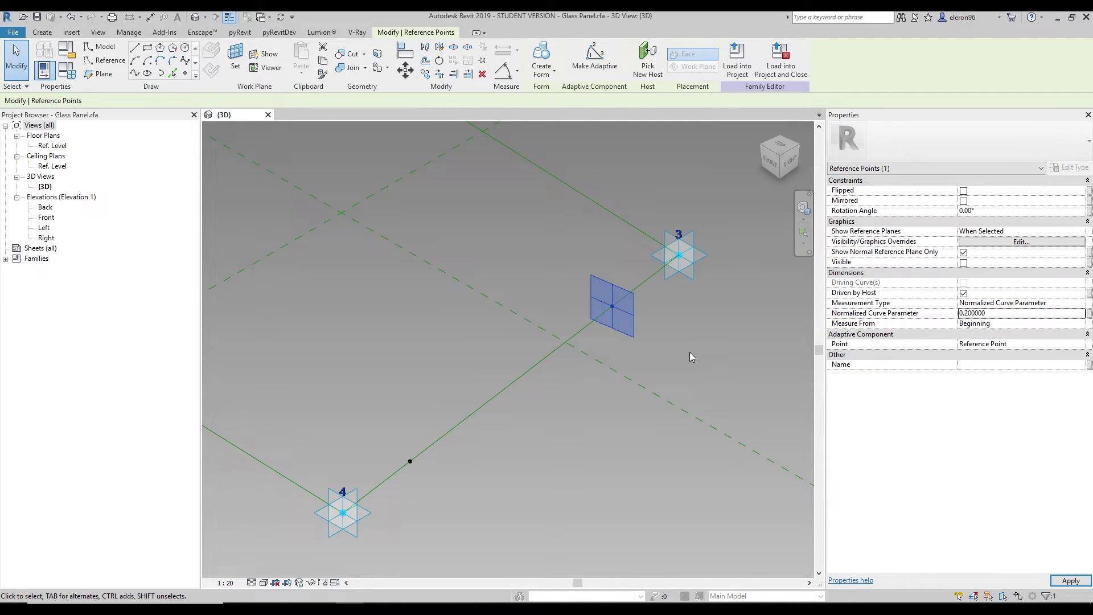
click(563, 263)
Place two reference points on each of the lines joining adaptive points 1–4 and 2–3, one near each line end.
scroll(564, 263, down, 3)
middle_drag(564, 319, 711, 443)
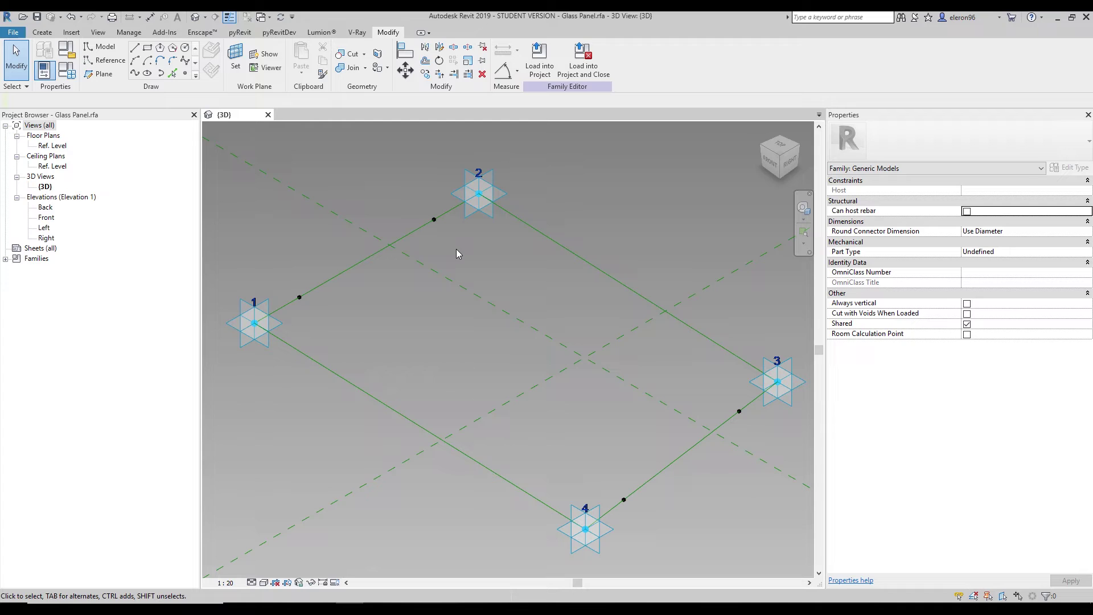
click(104, 60)
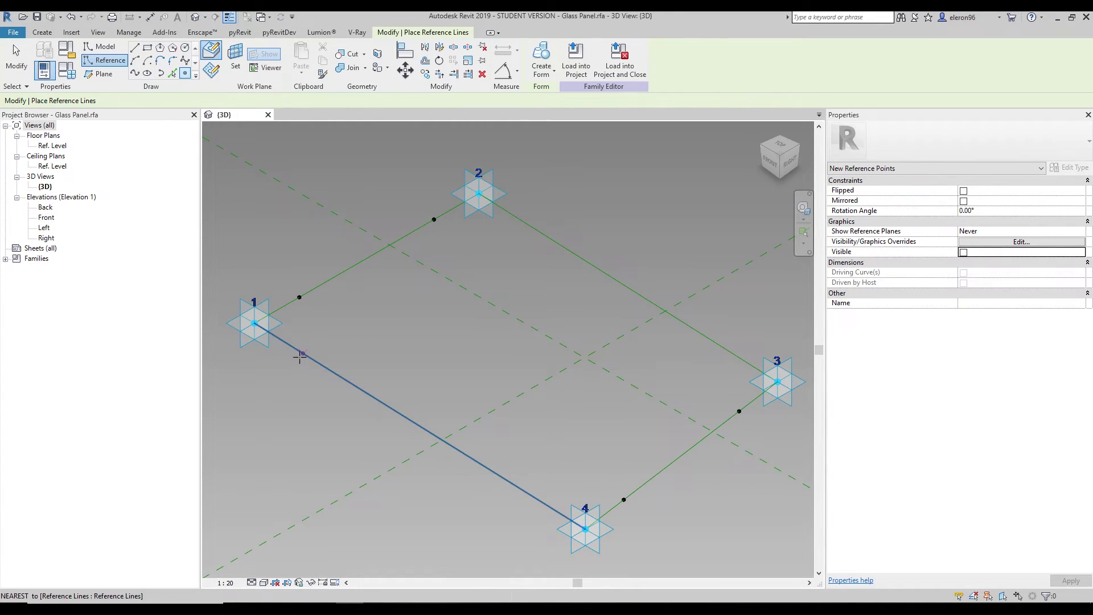
click(528, 493)
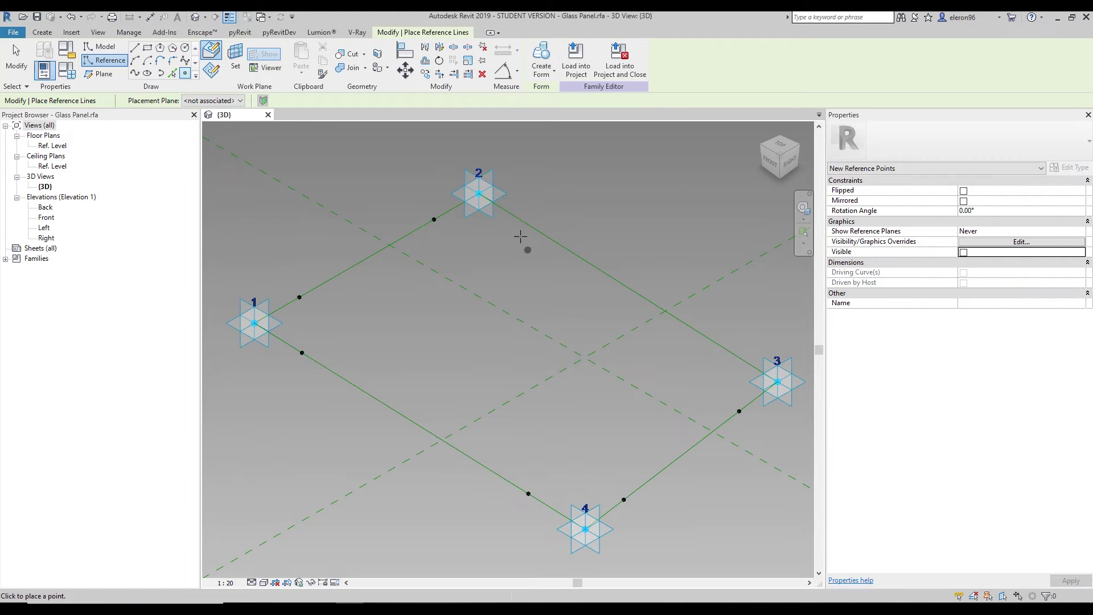
click(520, 218)
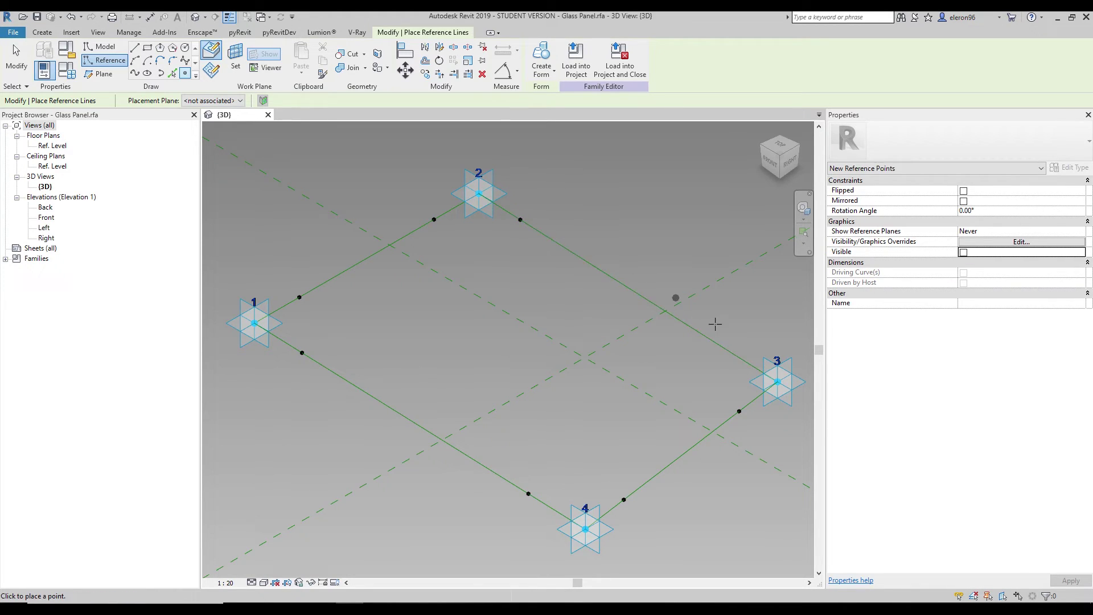
click(737, 357)
key(Escape)
Set the reference point near adaptive point 1, on the line to point 4, to measure from End with a normalized curve parameter of 0.2.
drag(275, 382, 329, 335)
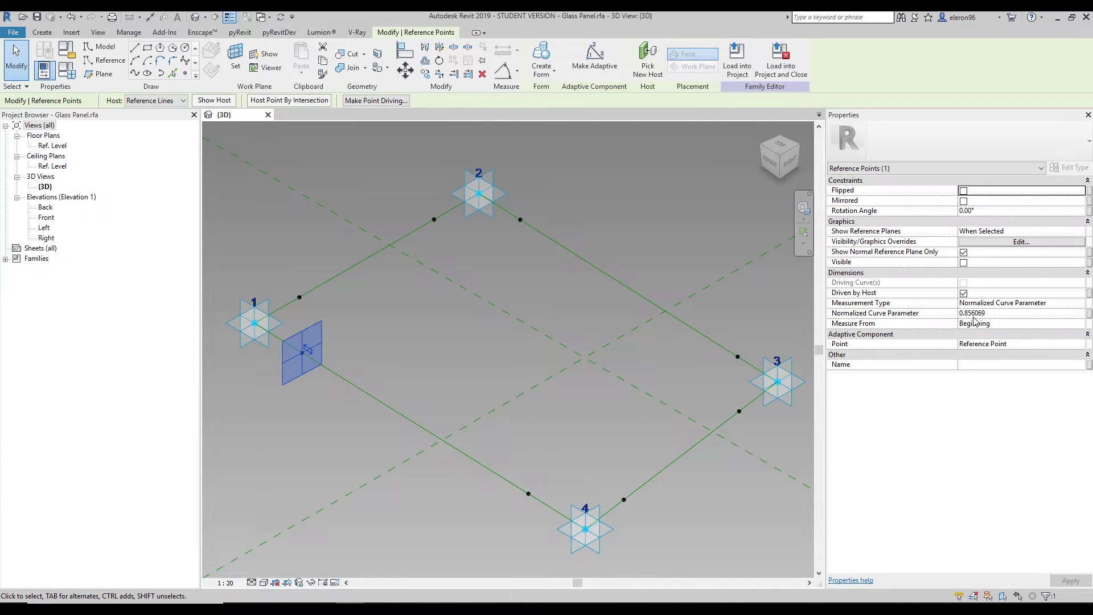
key(Tab)
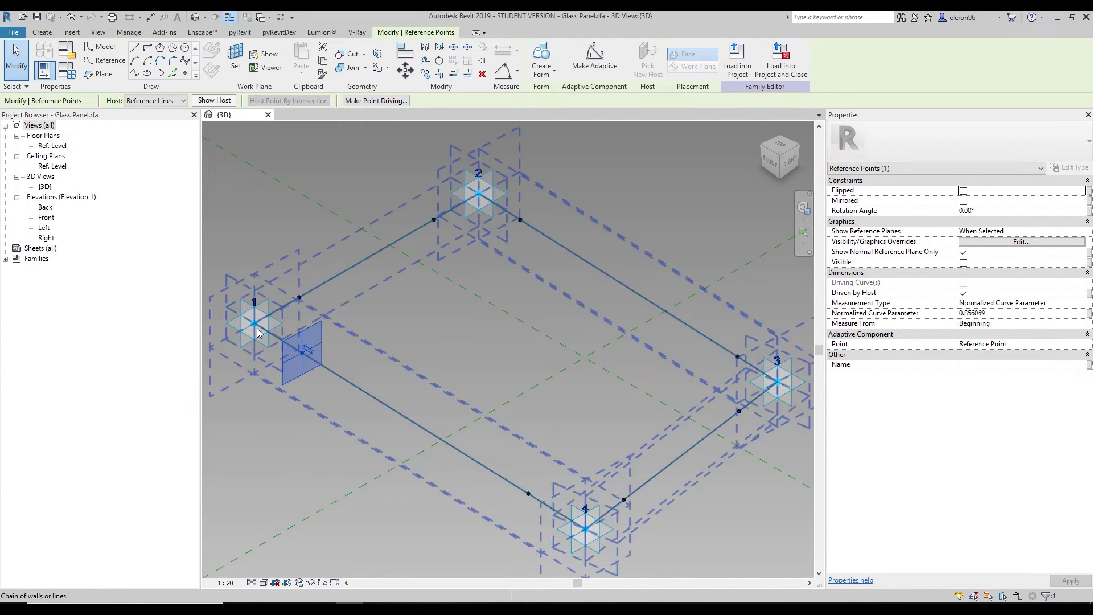
key(Tab)
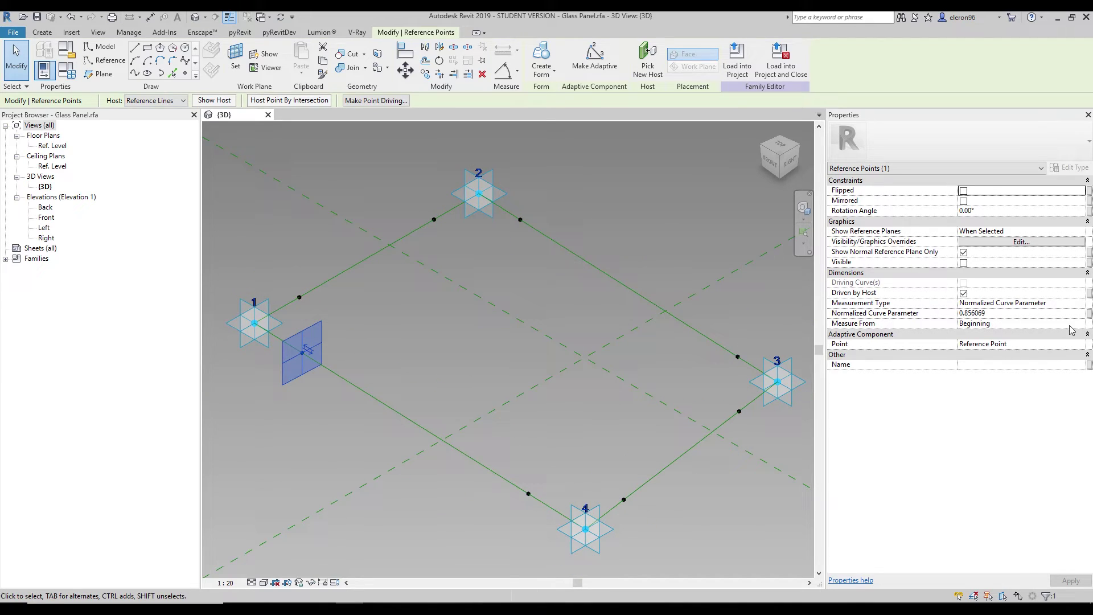
click(1019, 323)
click(977, 344)
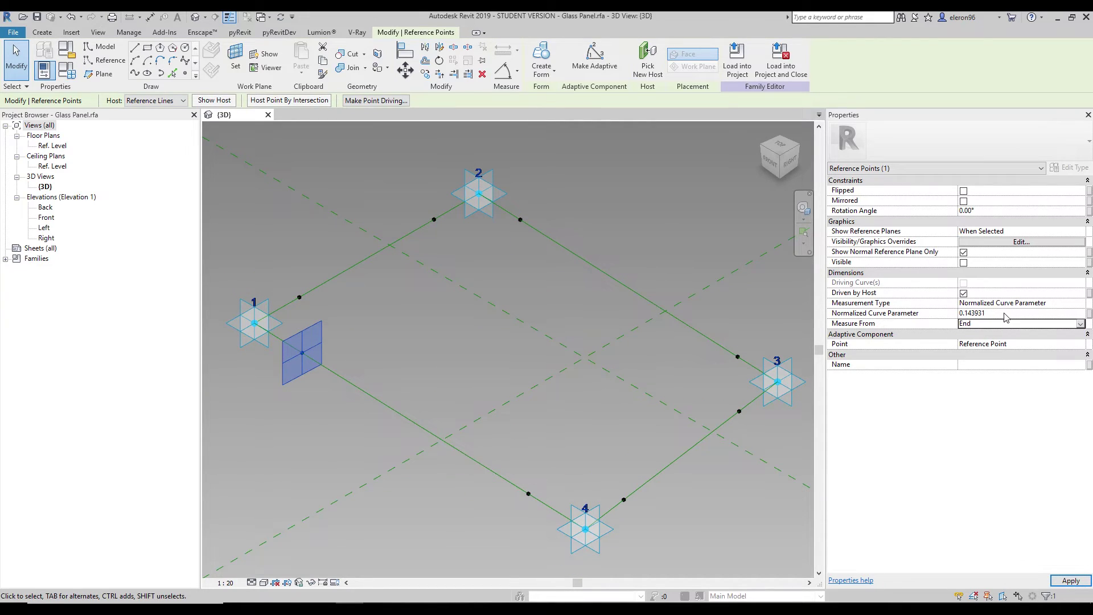
click(1006, 313)
text(0)
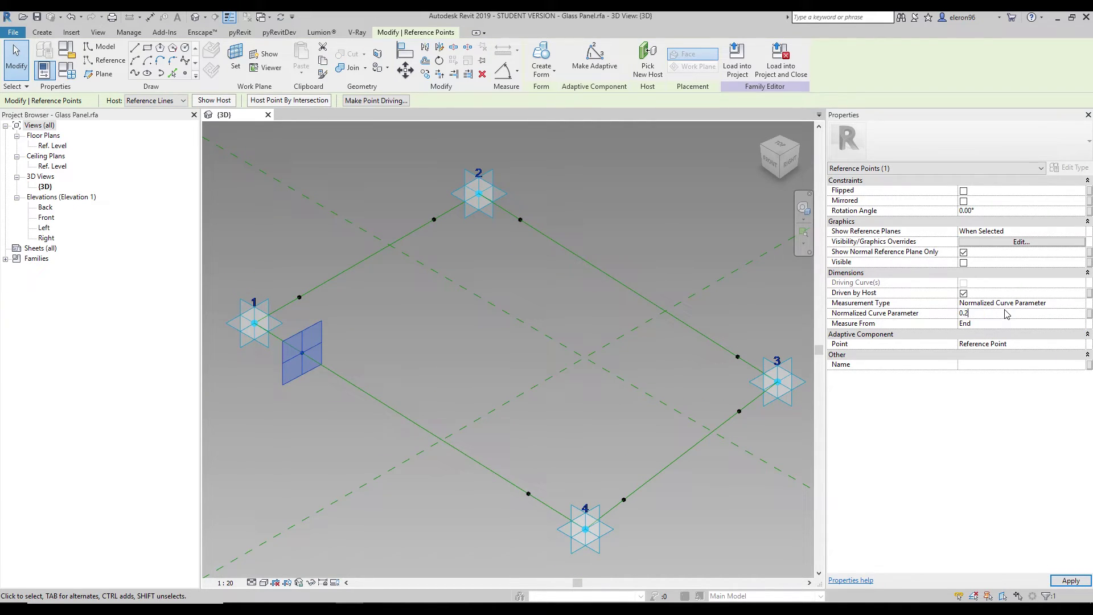
text(.2)
click(515, 383)
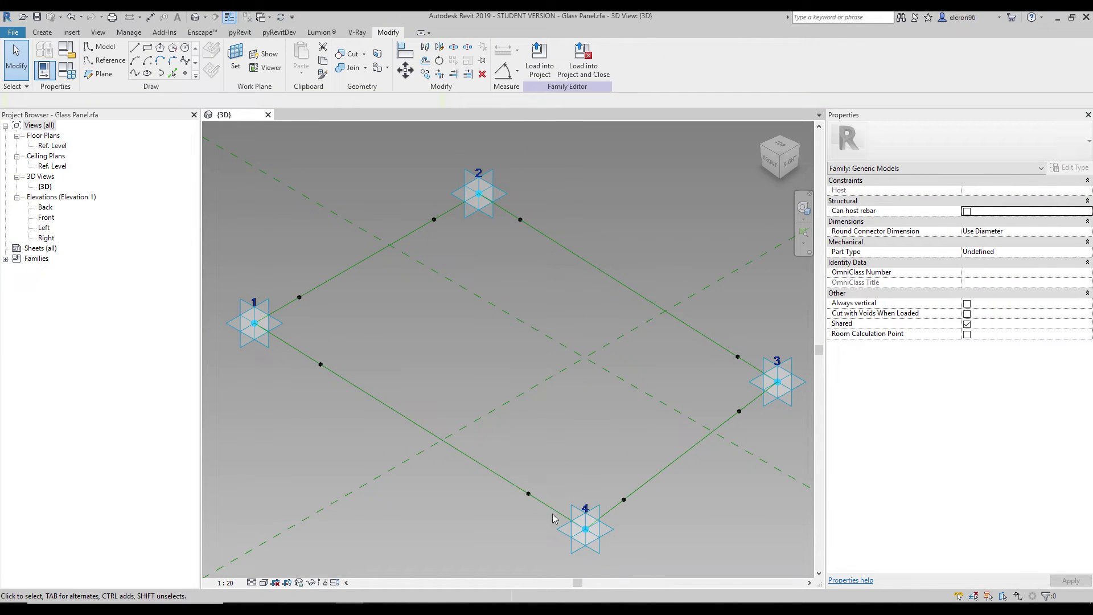
Set the normalized curve parameter of the reference point near adaptive point 4 to 0.2, on the line to point 1.
click(529, 494)
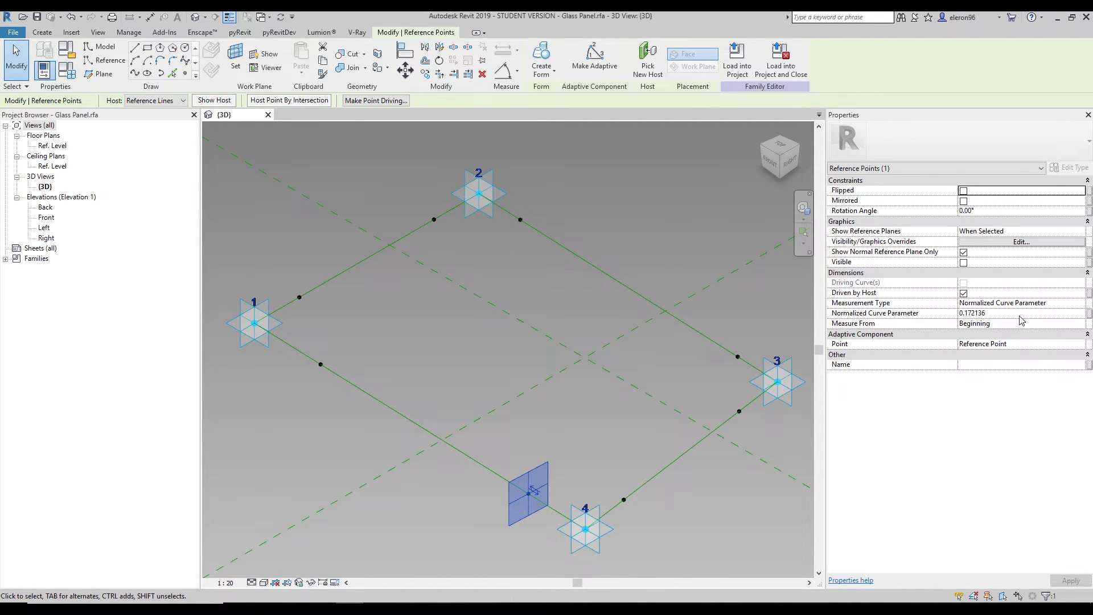
click(1020, 315)
text(0.200000)
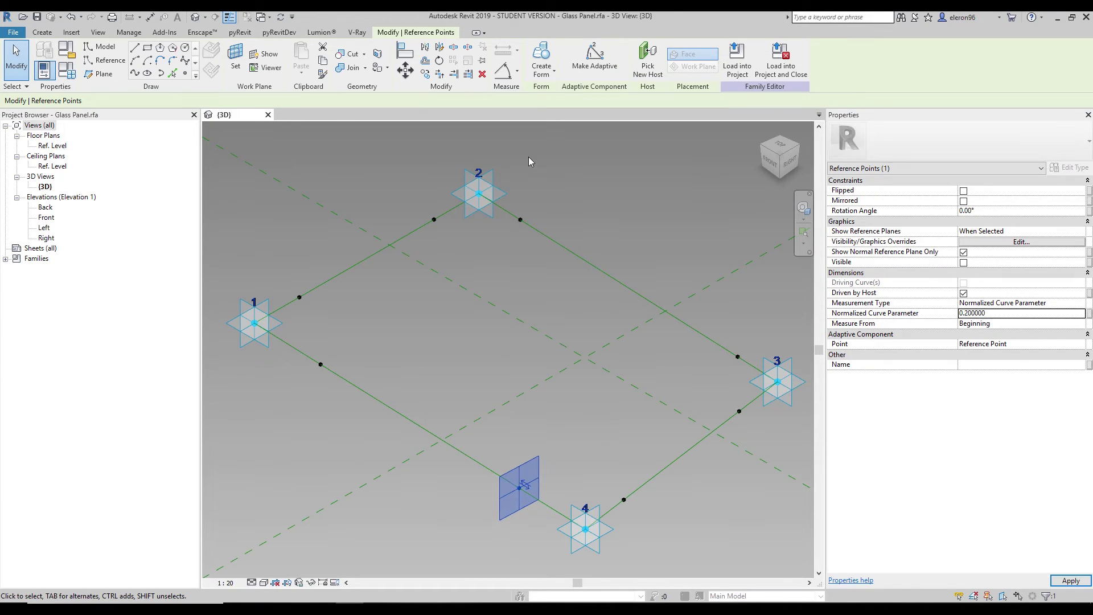
click(529, 156)
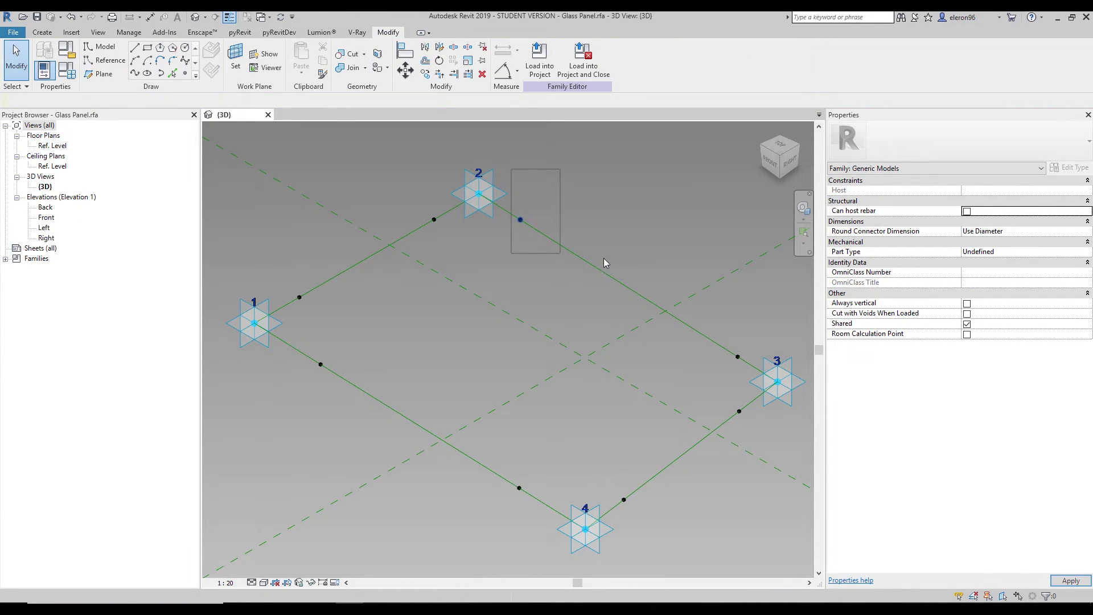
Set the normalized curve parameter of the reference point near adaptive point 2 to 0.2, on the line to point 3.
click(520, 220)
click(1005, 315)
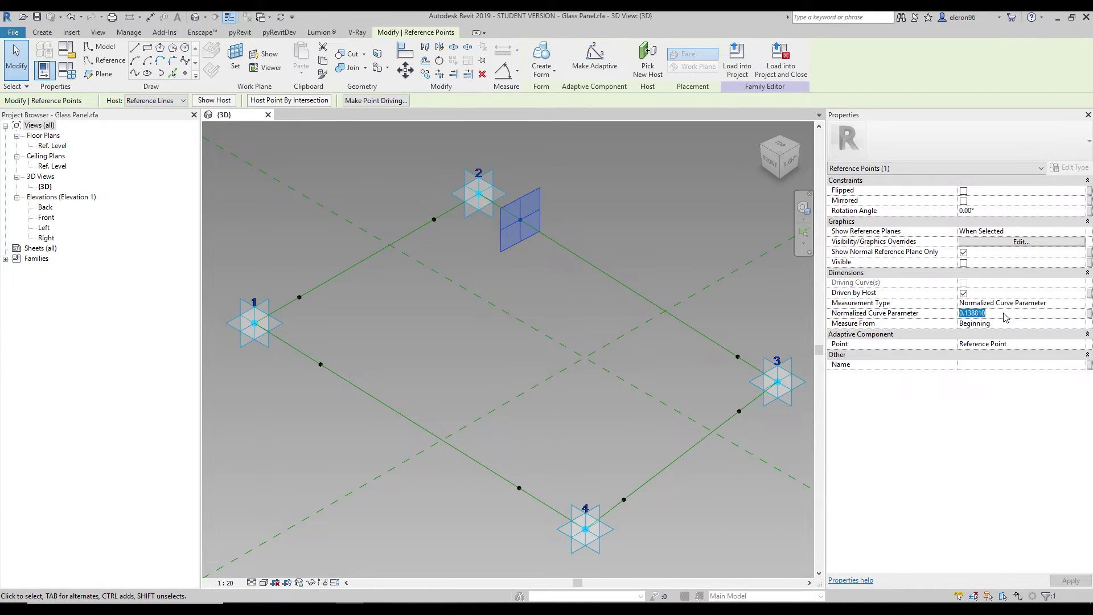
text(0.2)
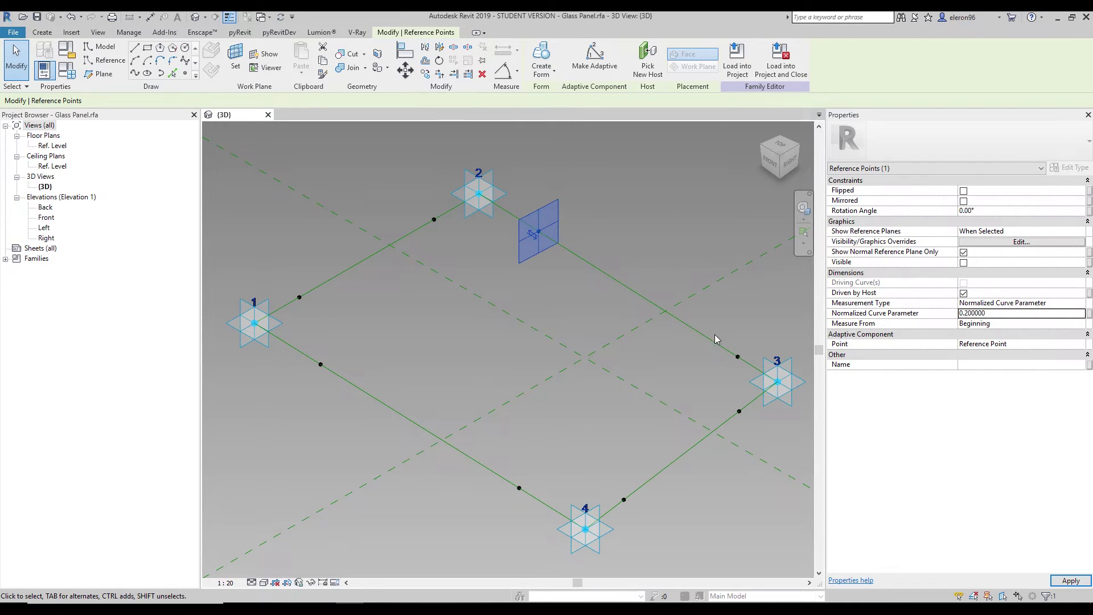
Set the reference point near adaptive point 3, on the line to point 2, to measure from End with a normalized curve parameter of 0.2.
drag(711, 318, 743, 377)
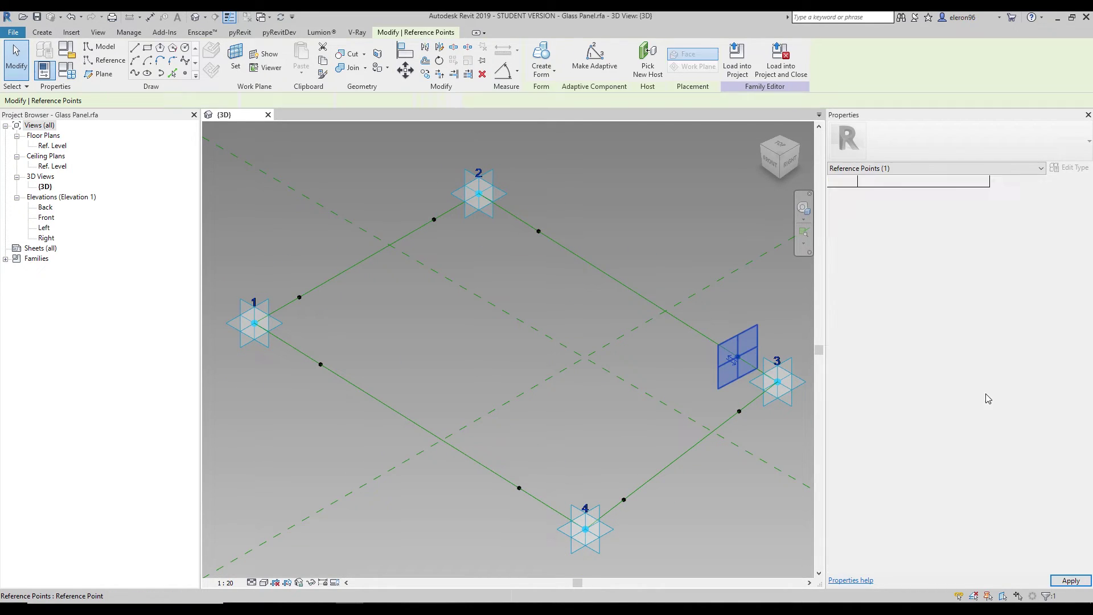
click(1059, 324)
click(1081, 324)
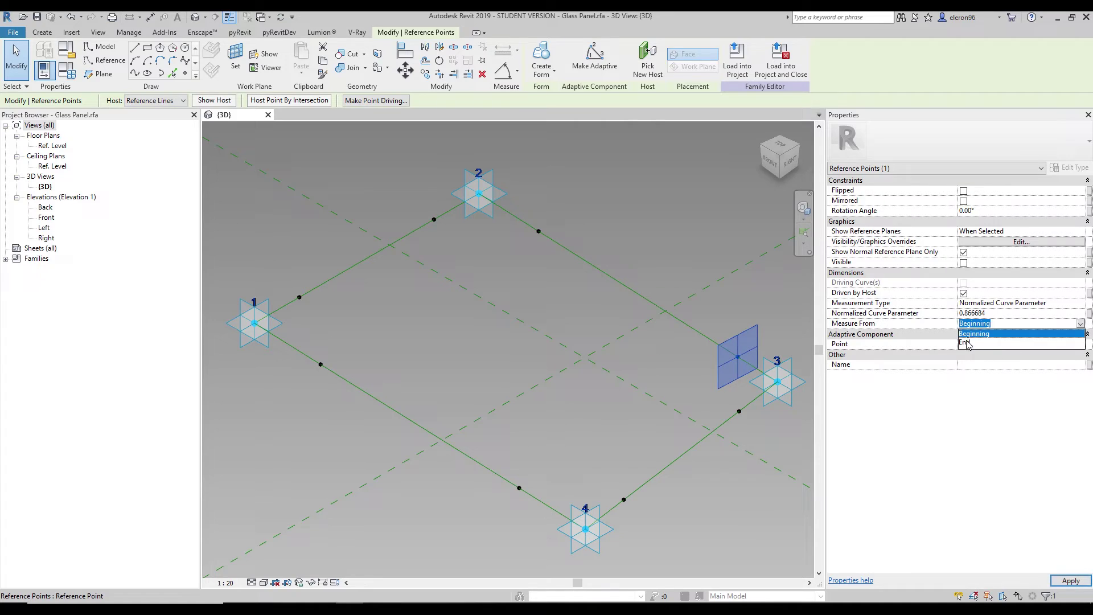
click(971, 344)
click(1013, 314)
text(0)
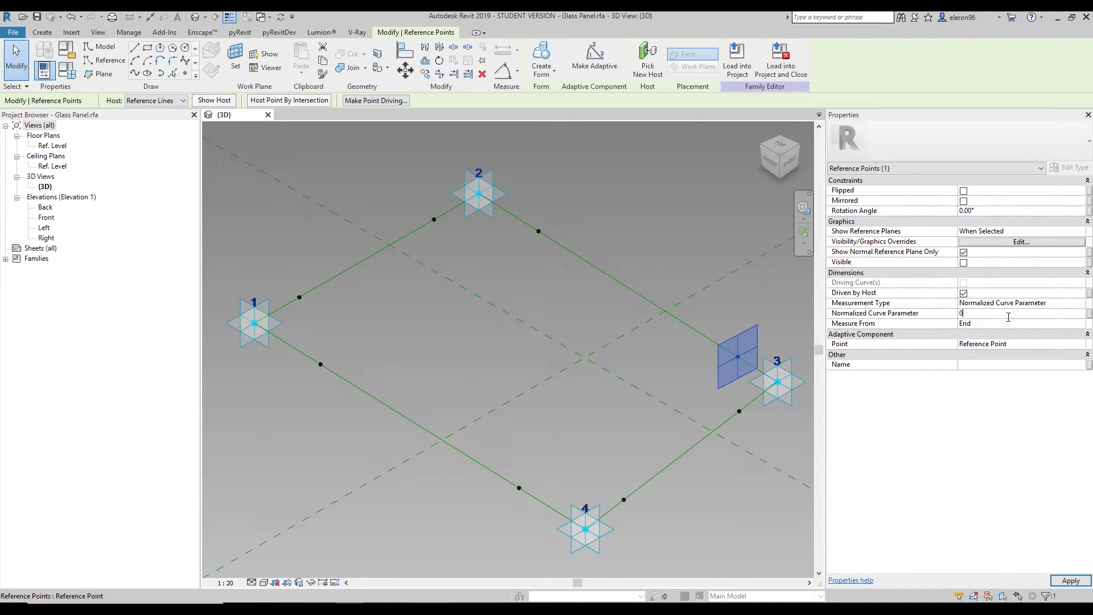
text(.2)
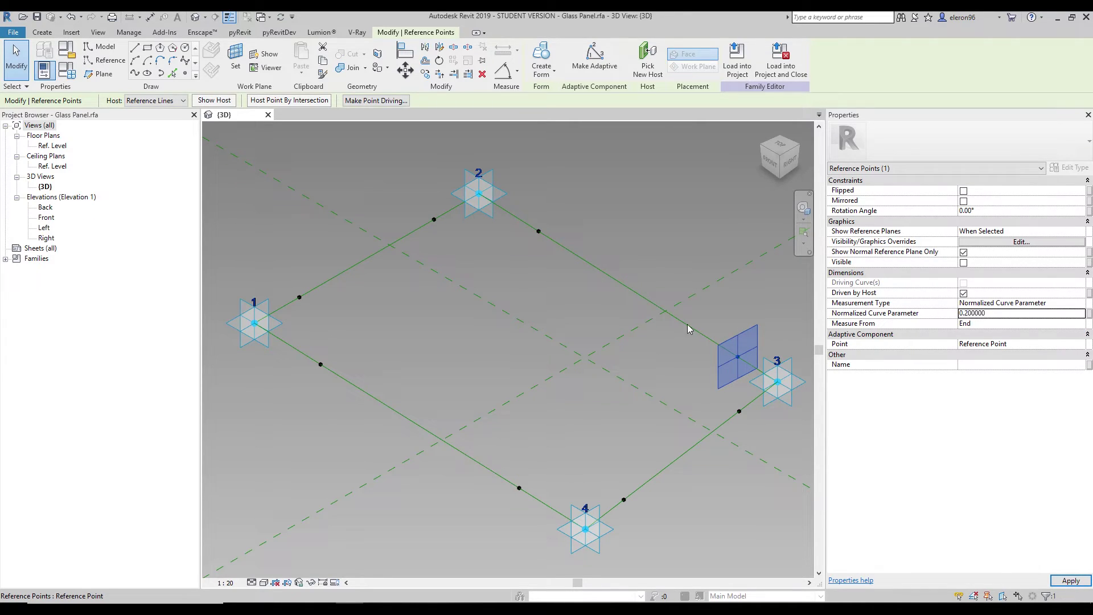
click(558, 307)
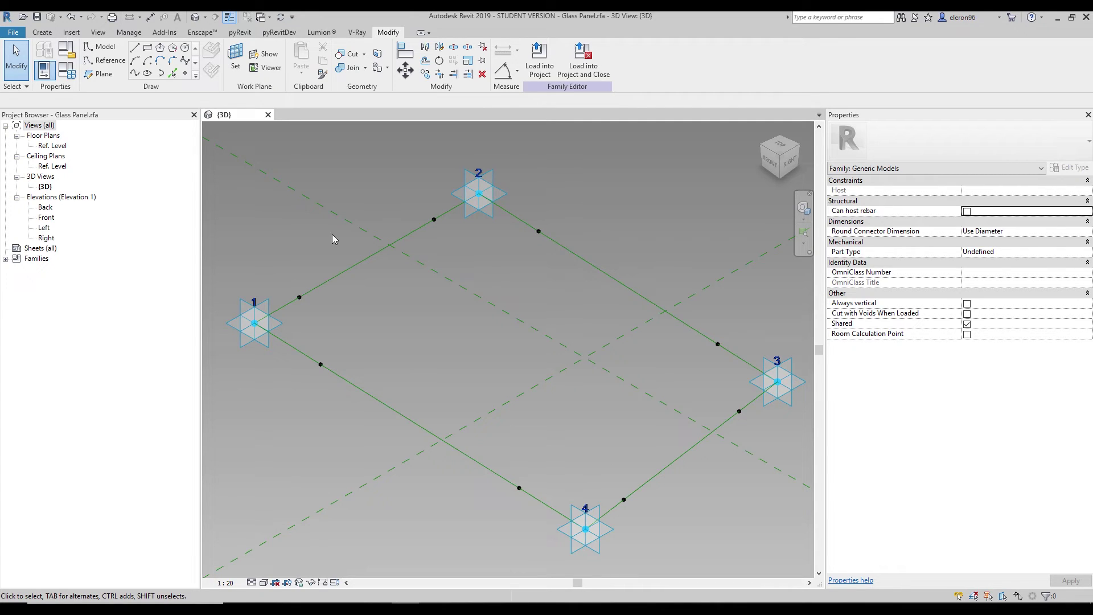
Draw two reference lines across the panel, joining the facing reference points on edges 1–2 and 3–4.
click(110, 61)
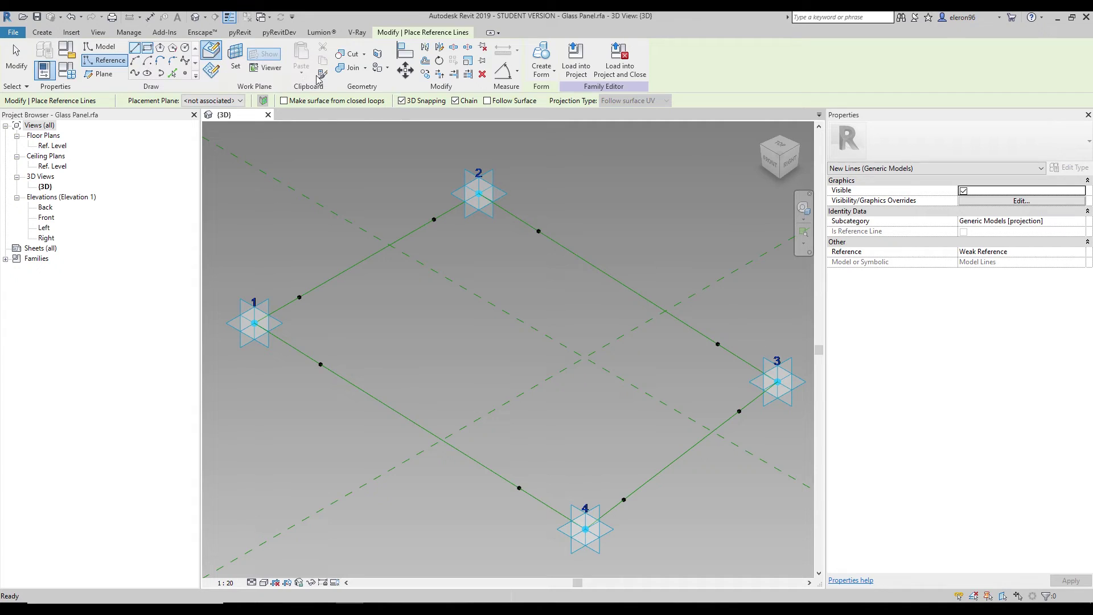
click(300, 297)
click(611, 478)
click(738, 411)
key(Escape)
key(Escape)
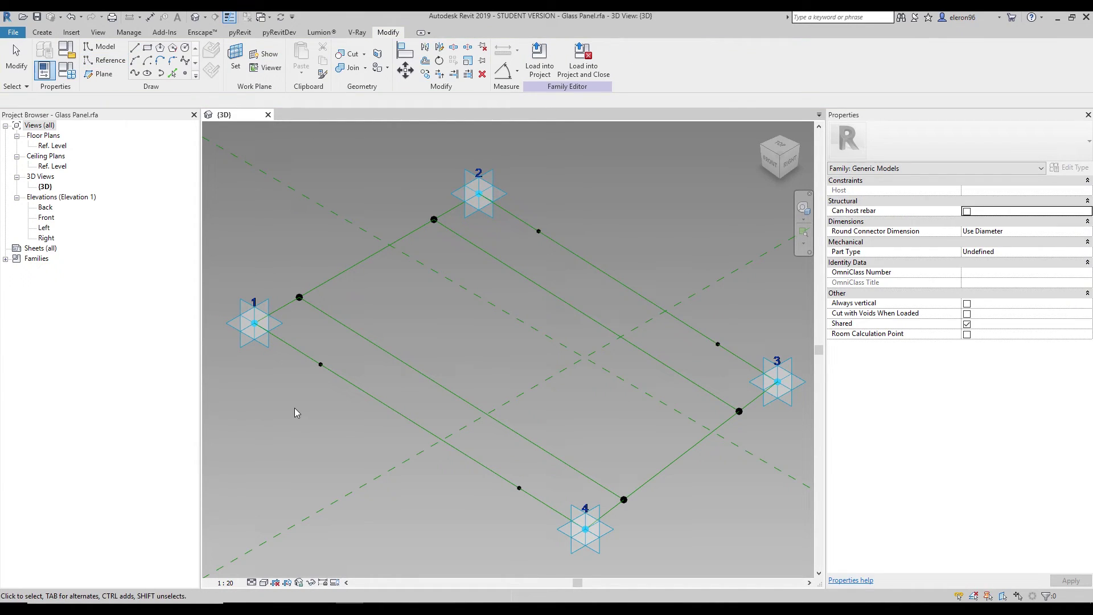
drag(294, 407, 329, 352)
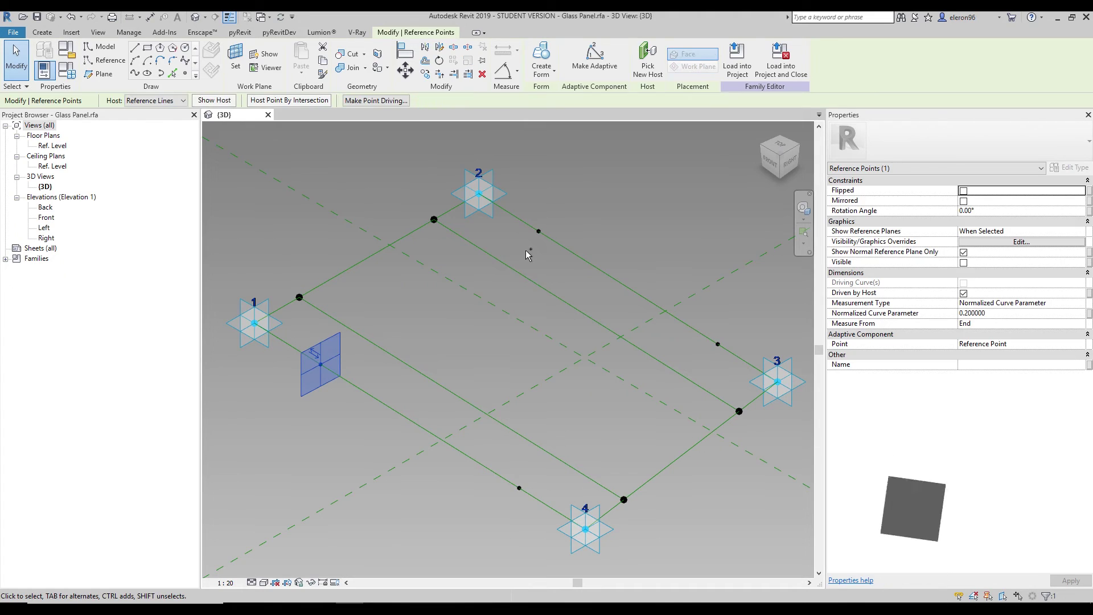
drag(523, 245, 561, 203)
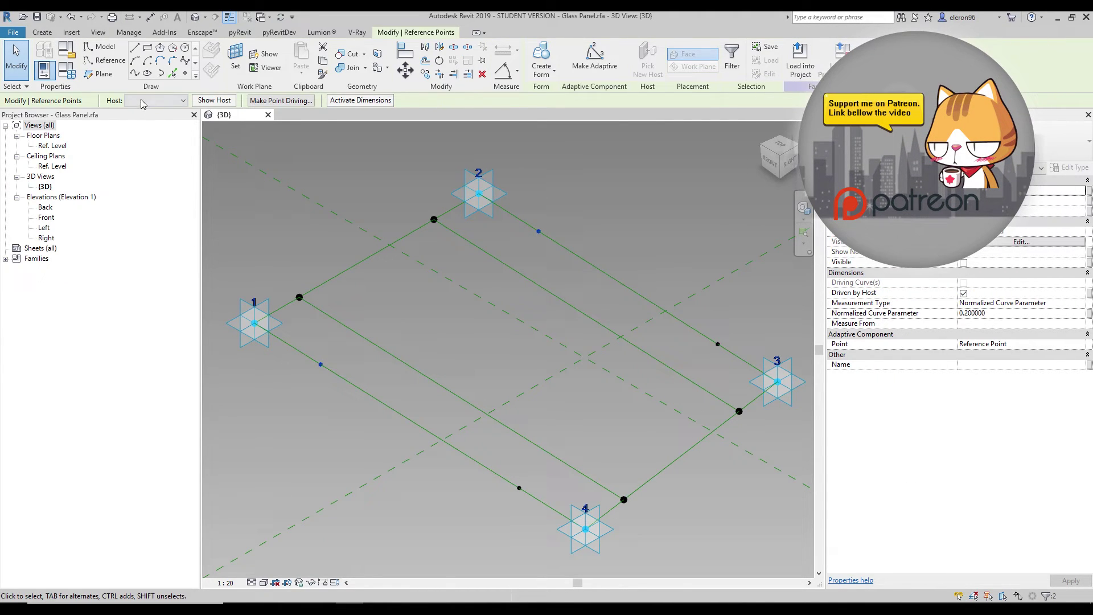
click(116, 64)
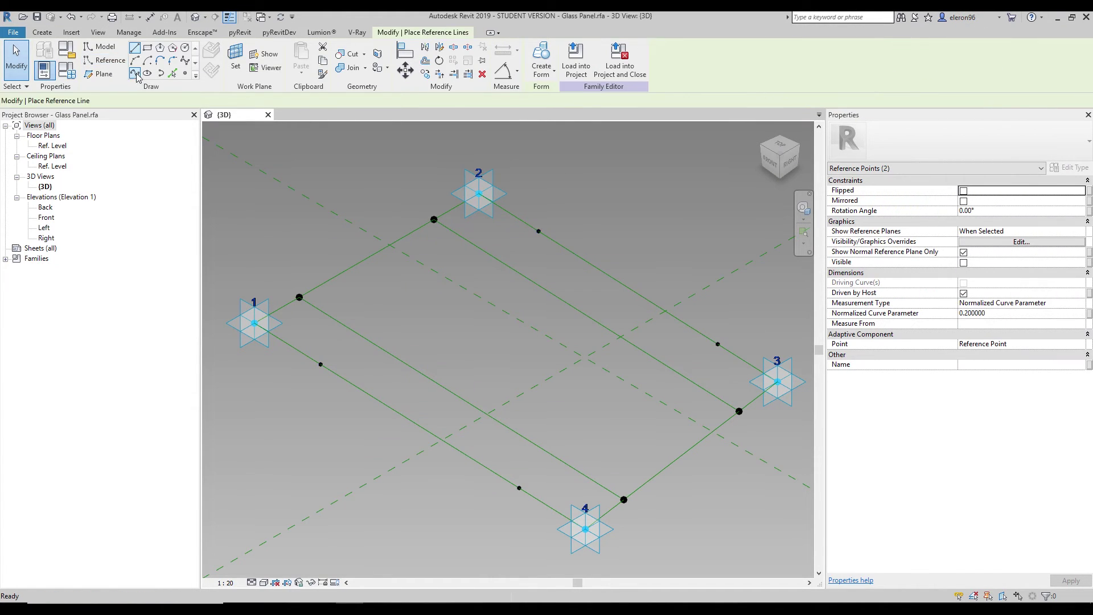
click(135, 74)
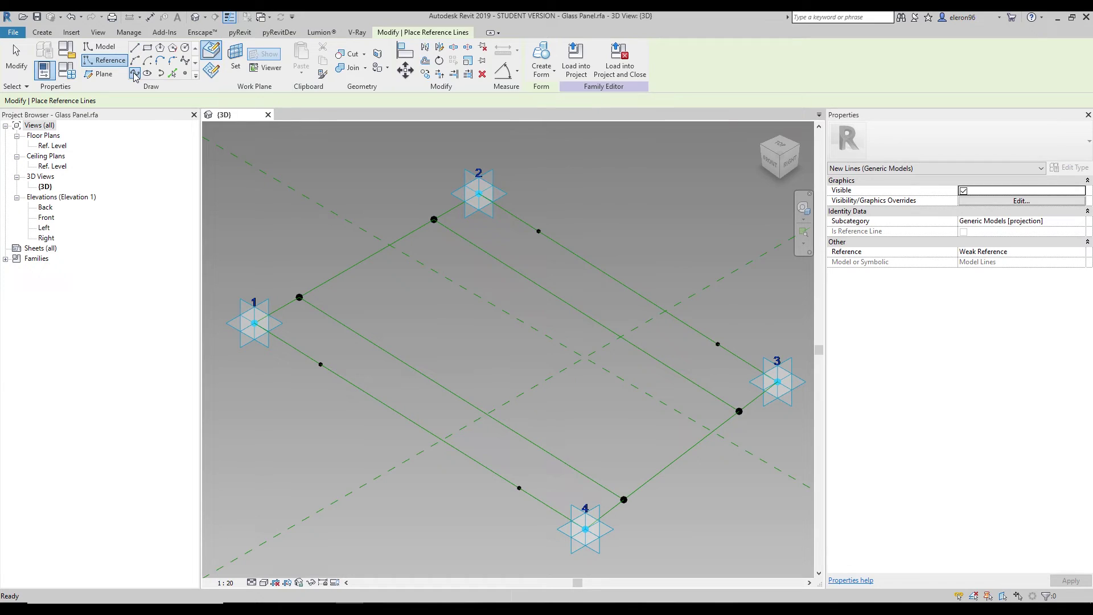
key(Escape)
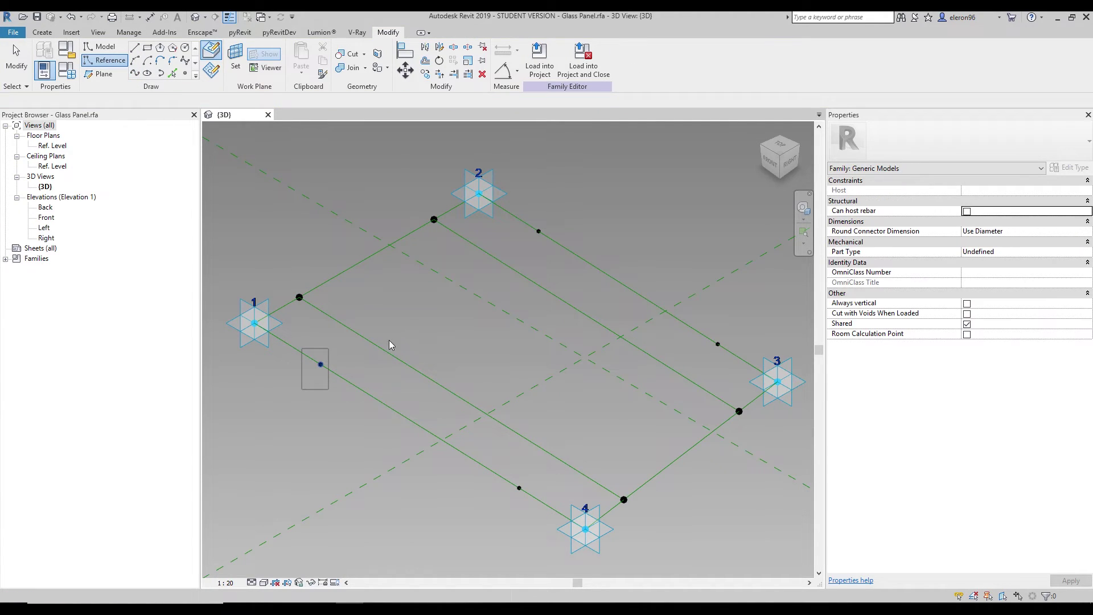
Join the reference point near adaptive point 1 on edge 1–4 to the one near point 2 on edge 2–3 with a spline through points.
click(320, 364)
ctrl+click(539, 231)
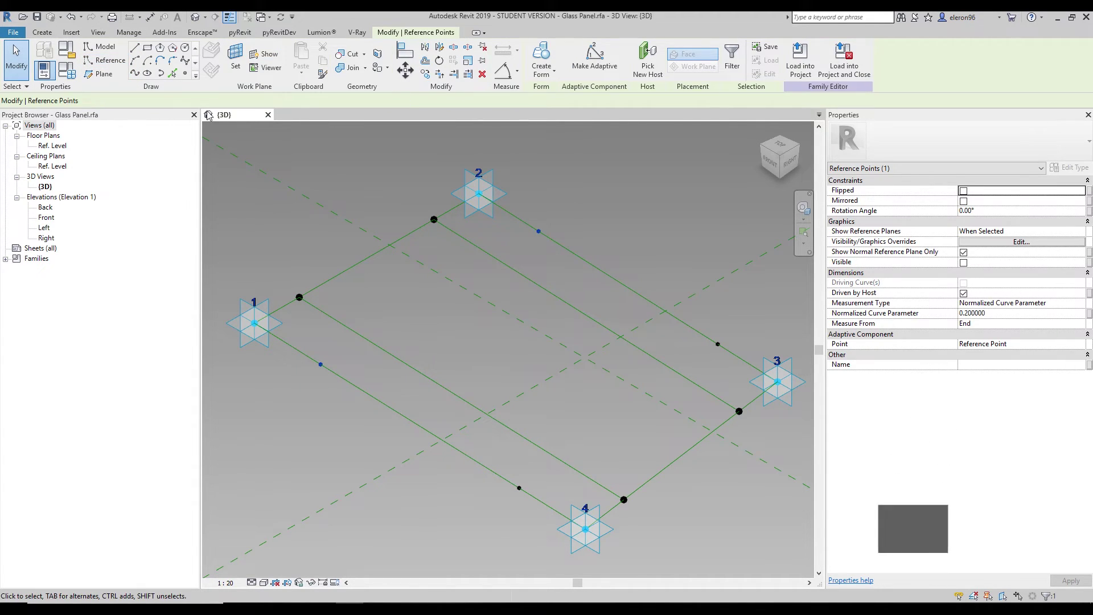
click(135, 74)
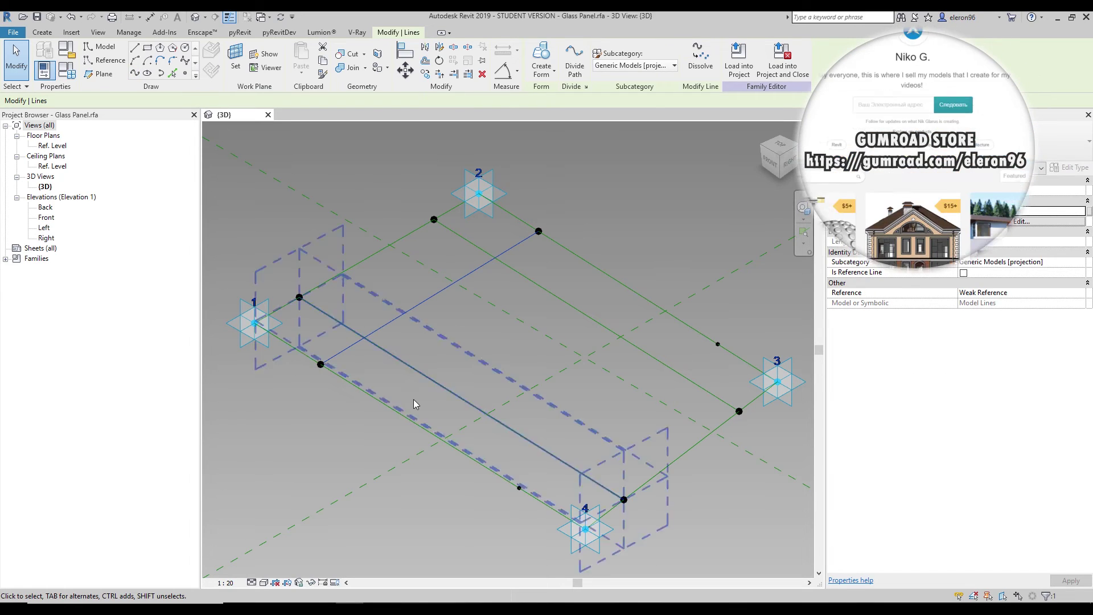
click(316, 417)
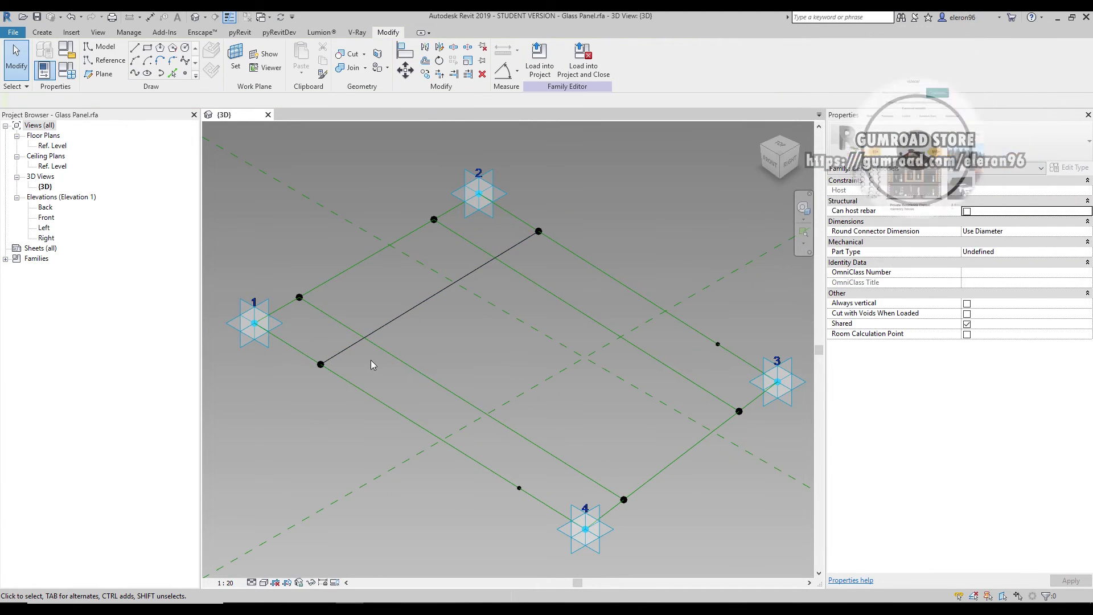
Convert the new model line between edges 1–4 and 2–3 into a reference line.
click(390, 325)
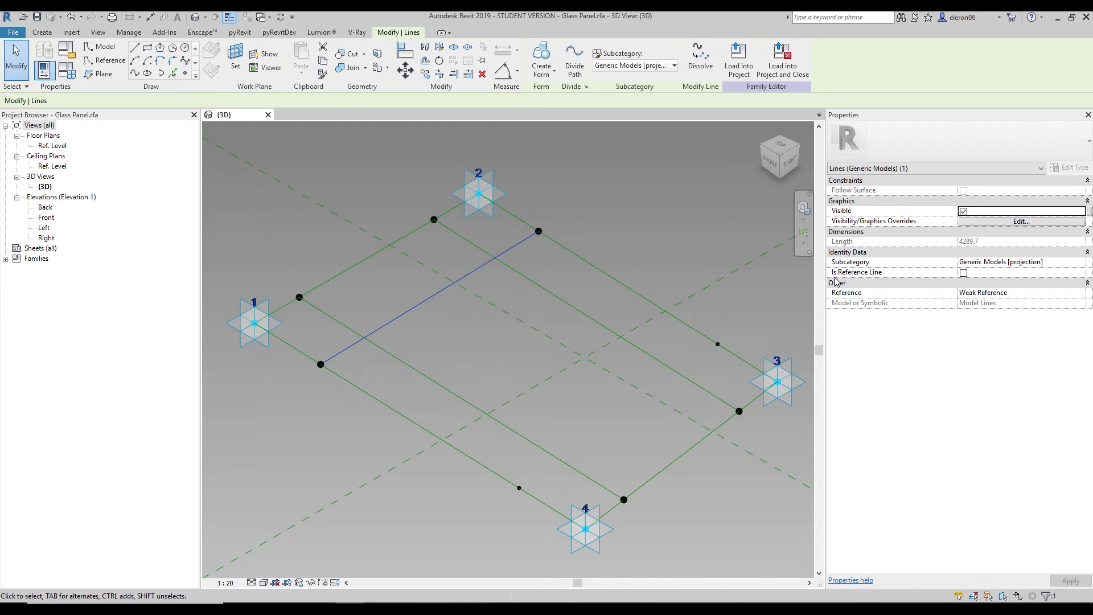
click(964, 274)
click(503, 268)
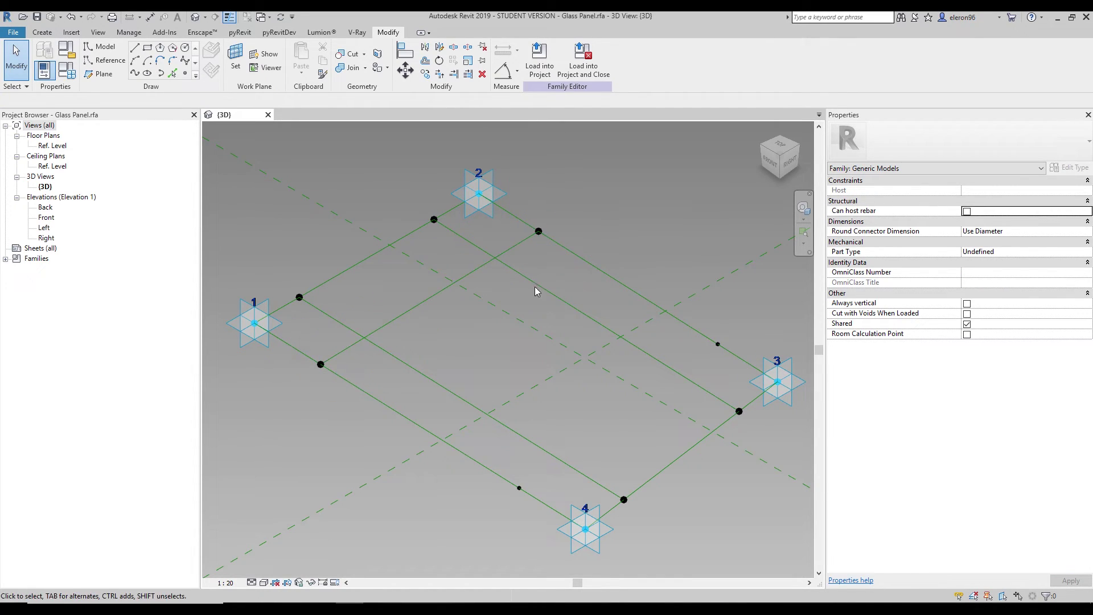
Draw a reference line from the point near adaptive point 4 on edge 1–4 to the point near adaptive point 3 on edge 2–3.
click(105, 61)
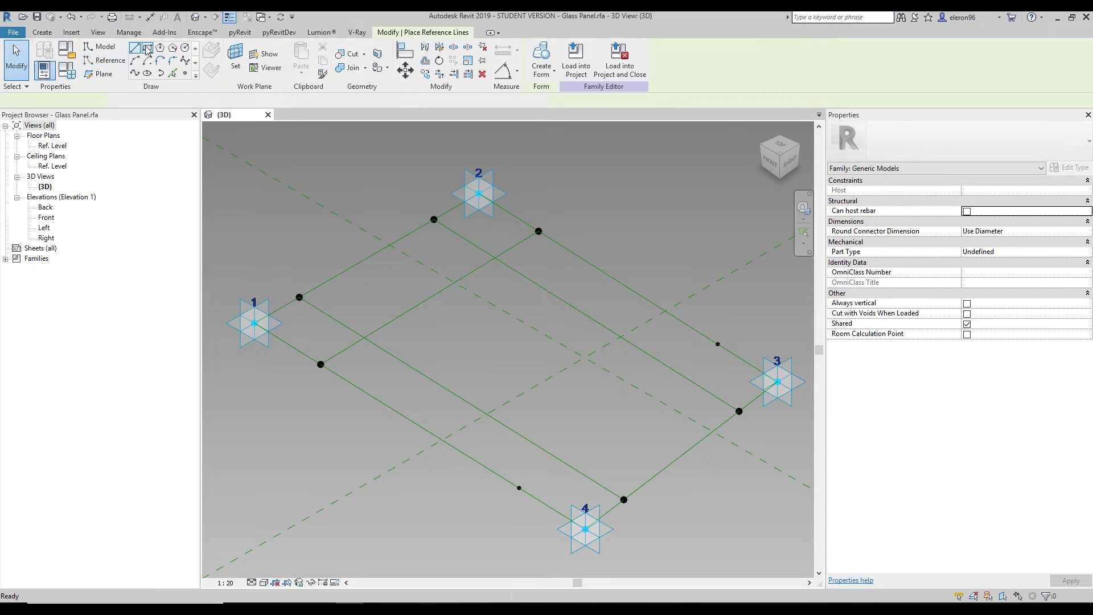
click(518, 488)
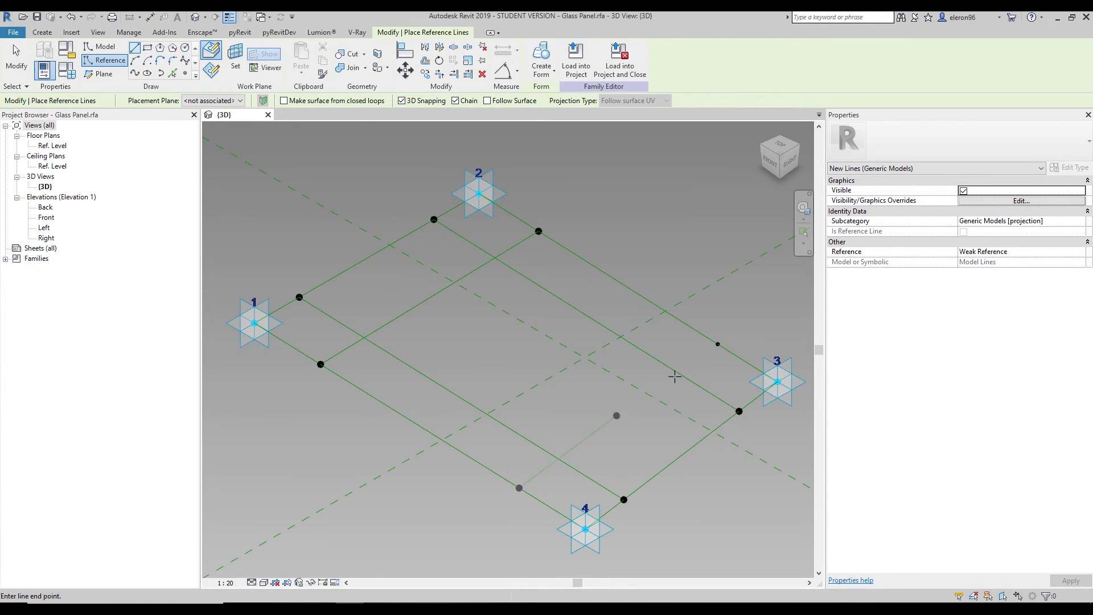
click(713, 342)
key(Escape)
key(Escape)
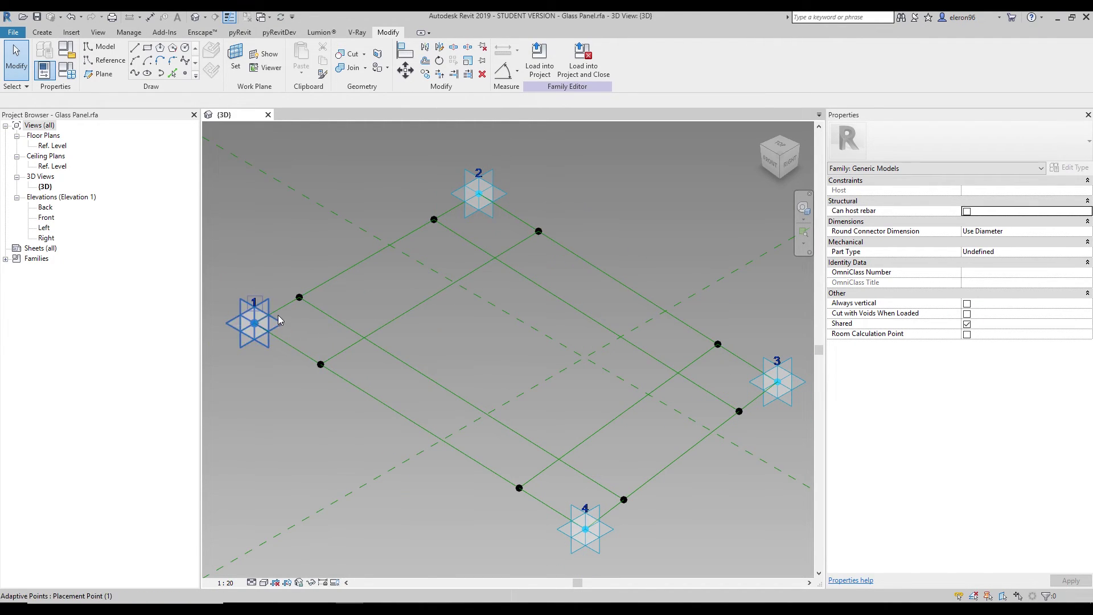
key(Tab)
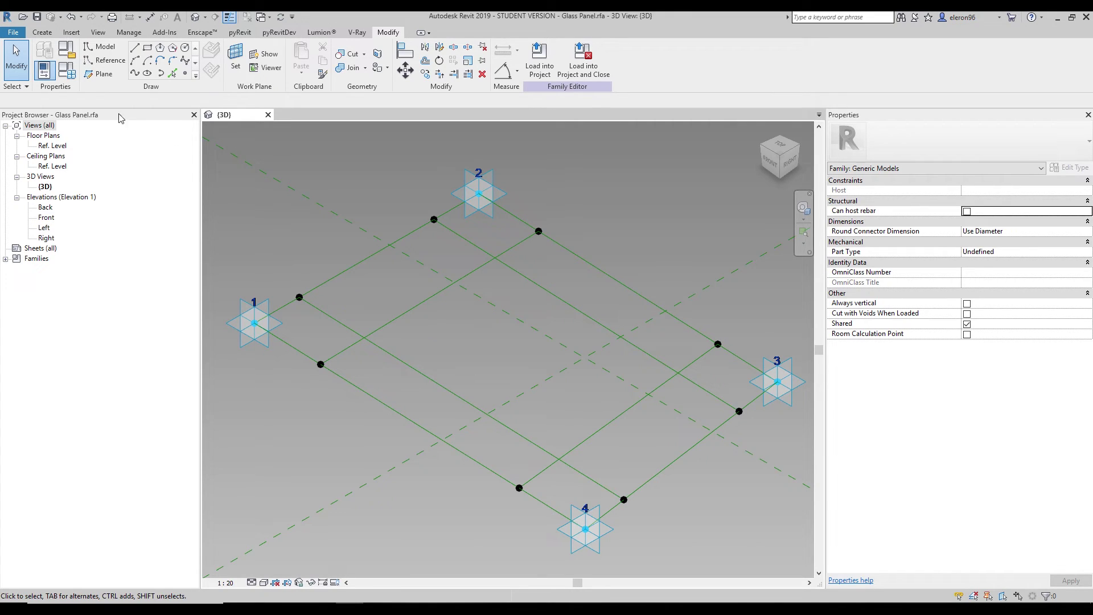
click(110, 66)
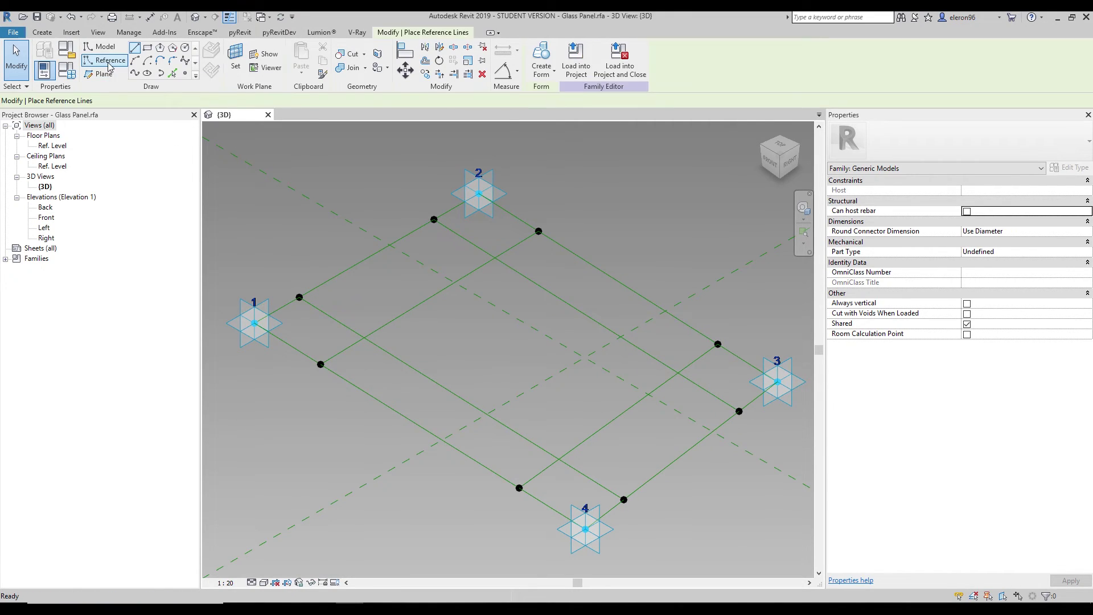
key(Escape)
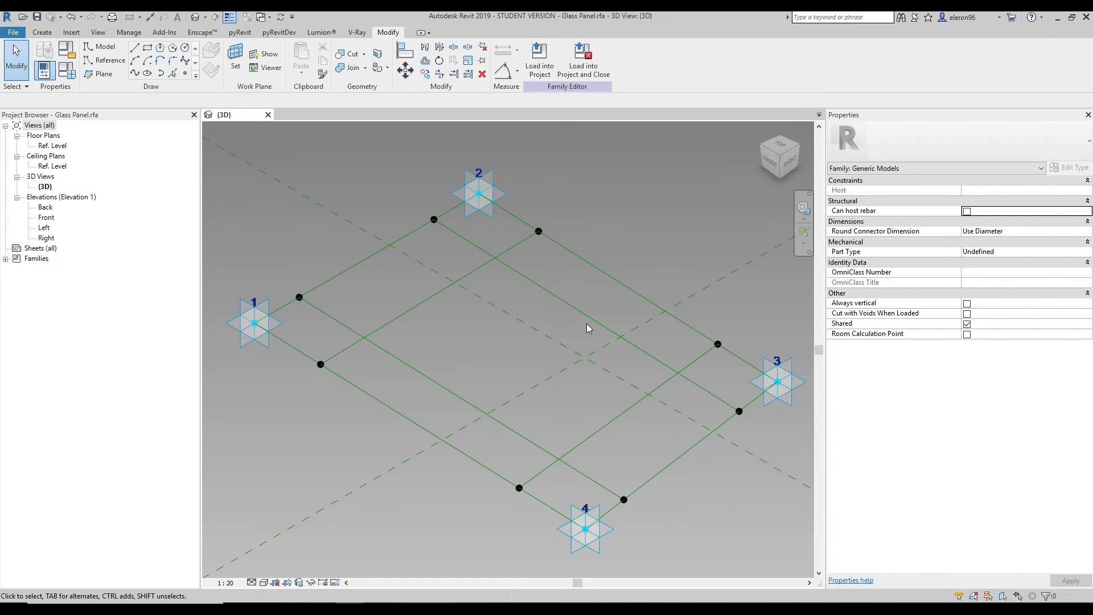
Select adaptive point 4 and move it to test how the connected reference lines follow.
click(587, 568)
drag(587, 568, 538, 478)
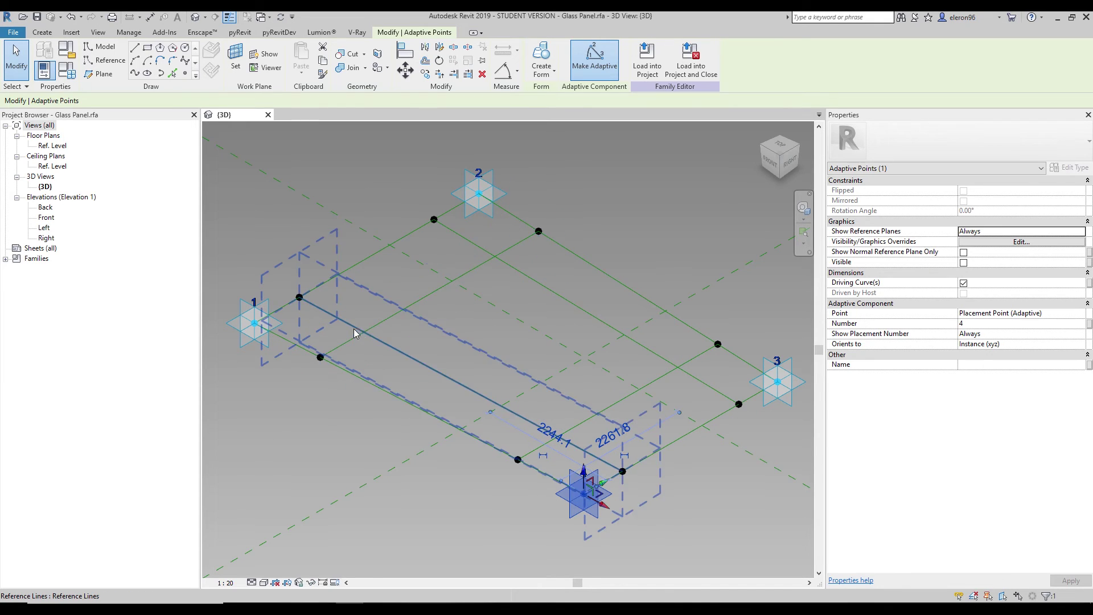
Draw a closed loop of chained reference lines through the four intersections of the crossing reference lines.
key(Escape)
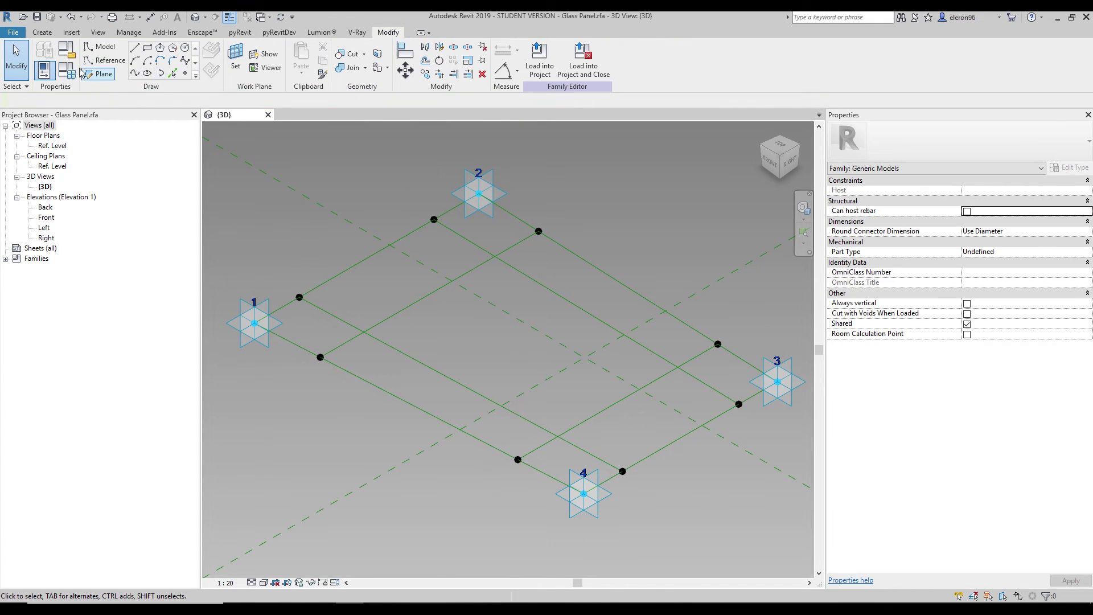
click(108, 62)
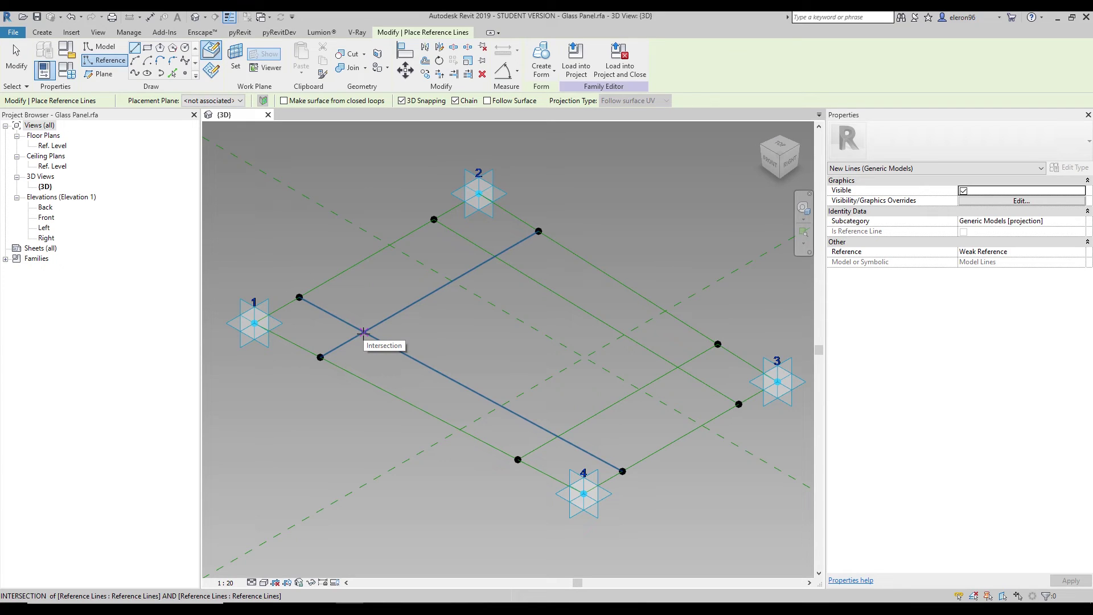
click(364, 332)
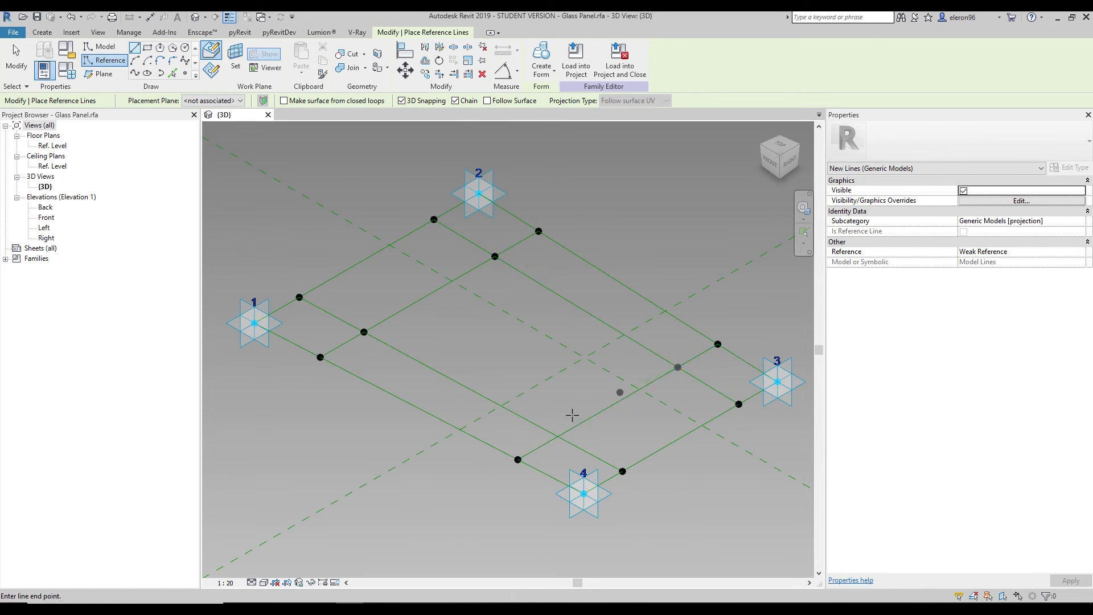
click(563, 433)
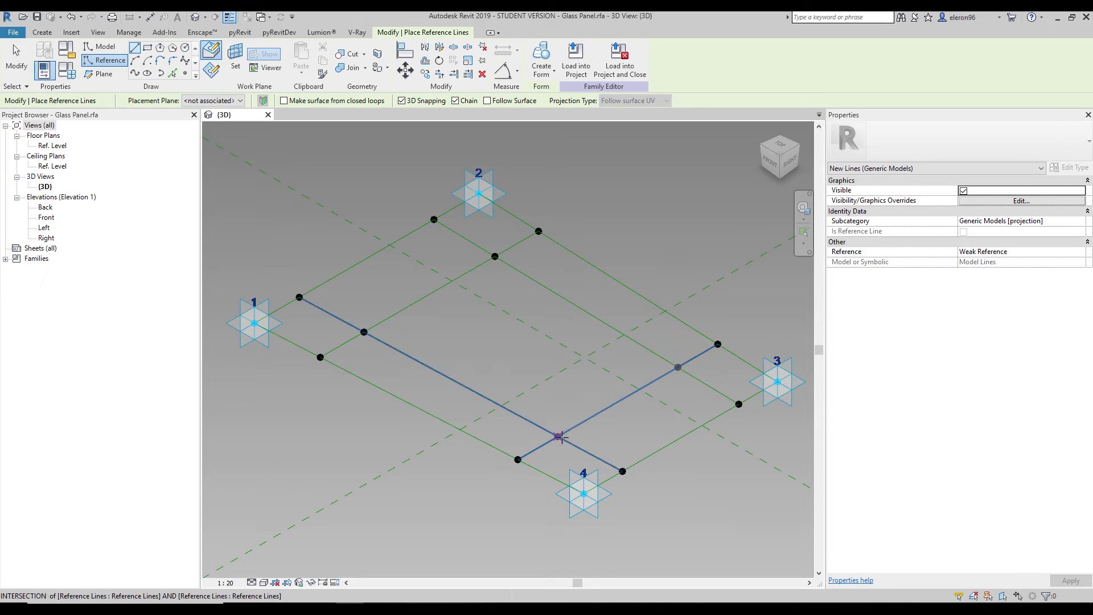
click(363, 332)
key(Escape)
key(Escape)
scroll(479, 359, down, 2)
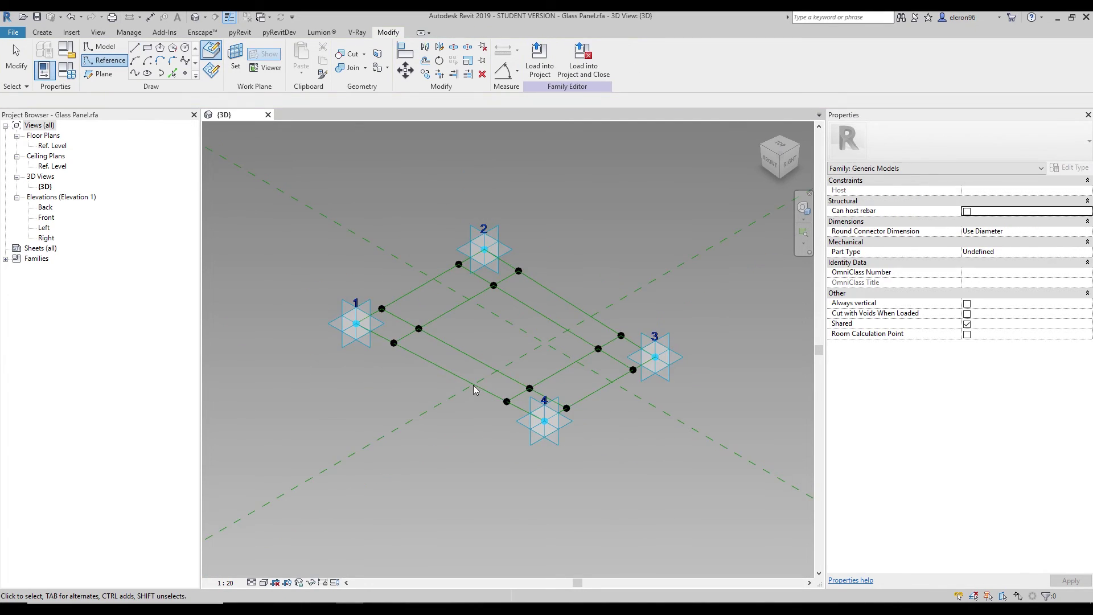
Highlight the inner reference line chain and move adaptive point 4 outward to test how the loop follows.
key(Tab)
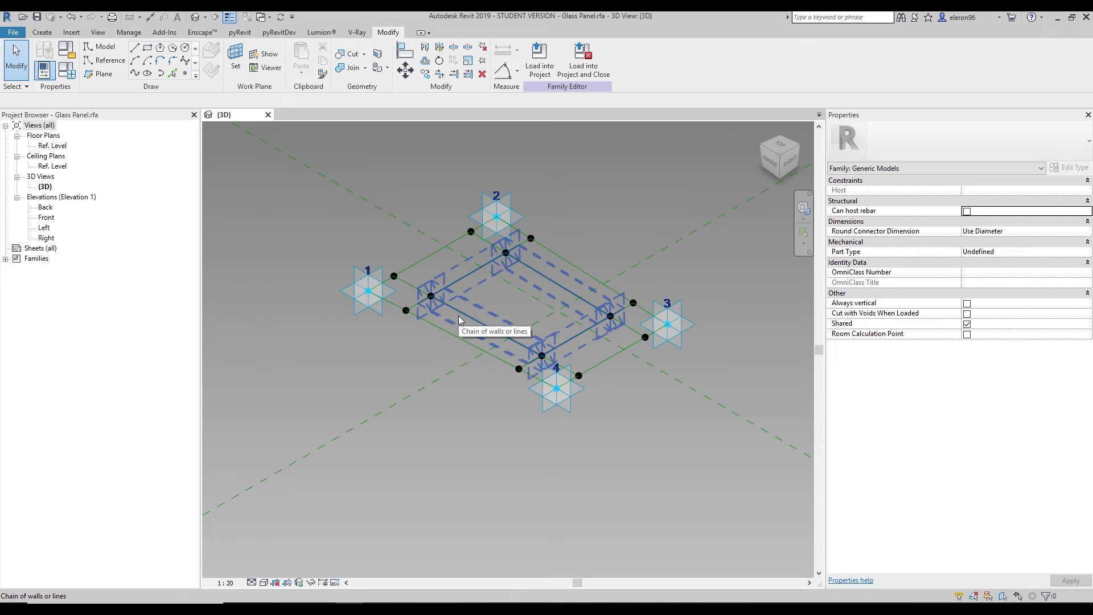
key(Tab)
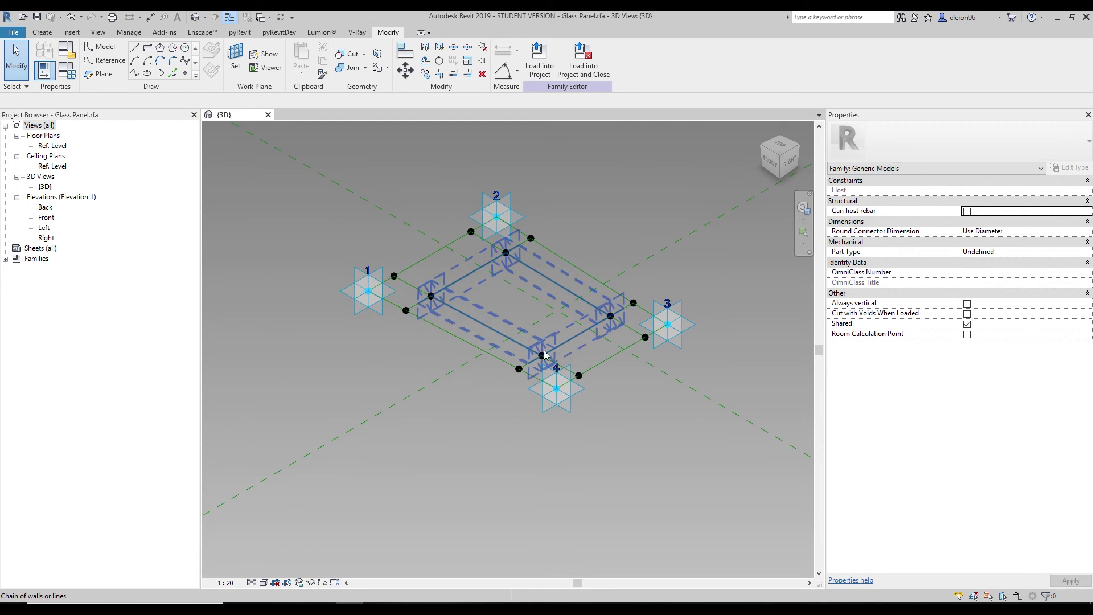
click(557, 403)
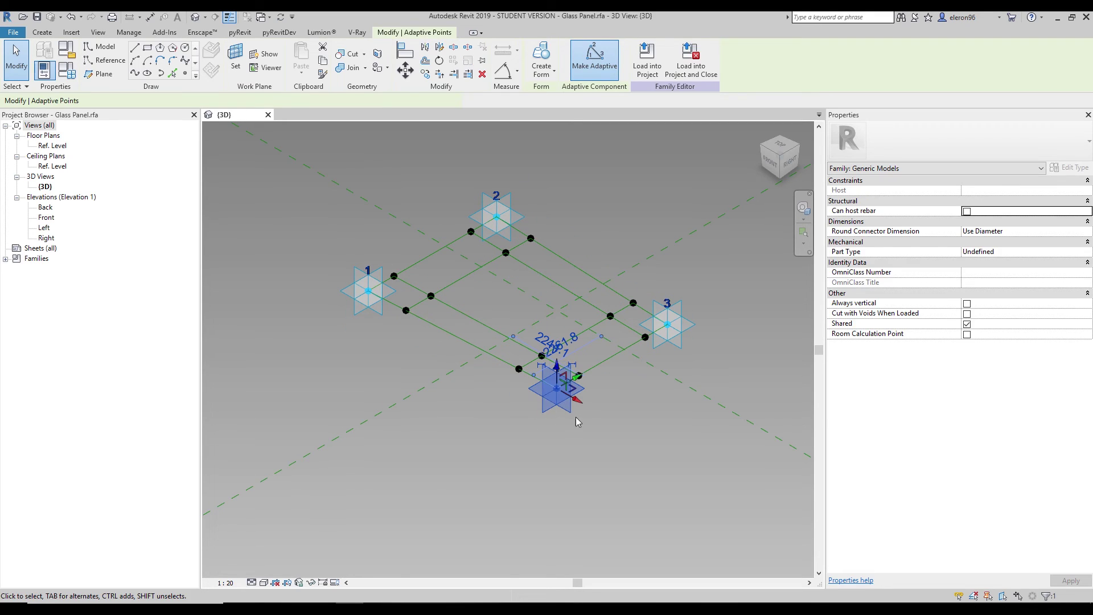
drag(574, 392, 515, 441)
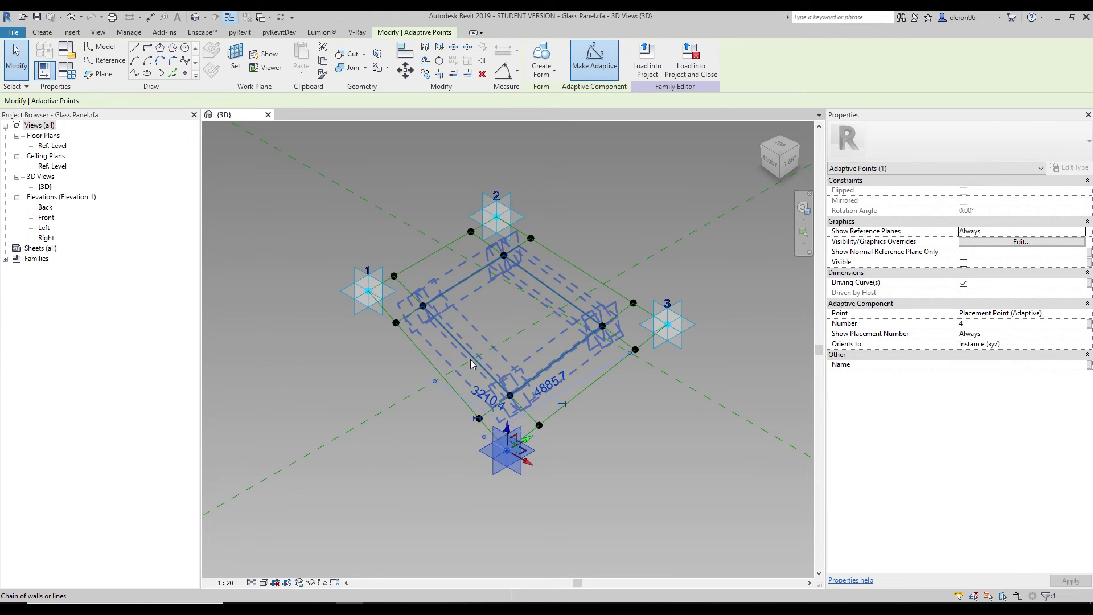
Create a flat surface form from the outer loop of reference lines joining the four adaptive points.
scroll(466, 326, up, 2)
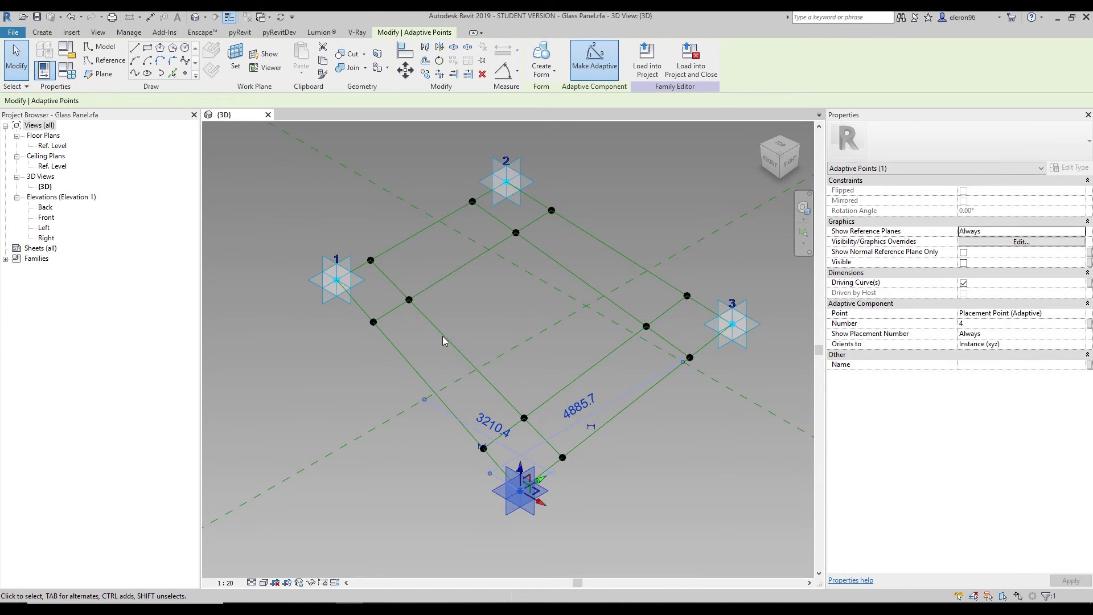
click(406, 366)
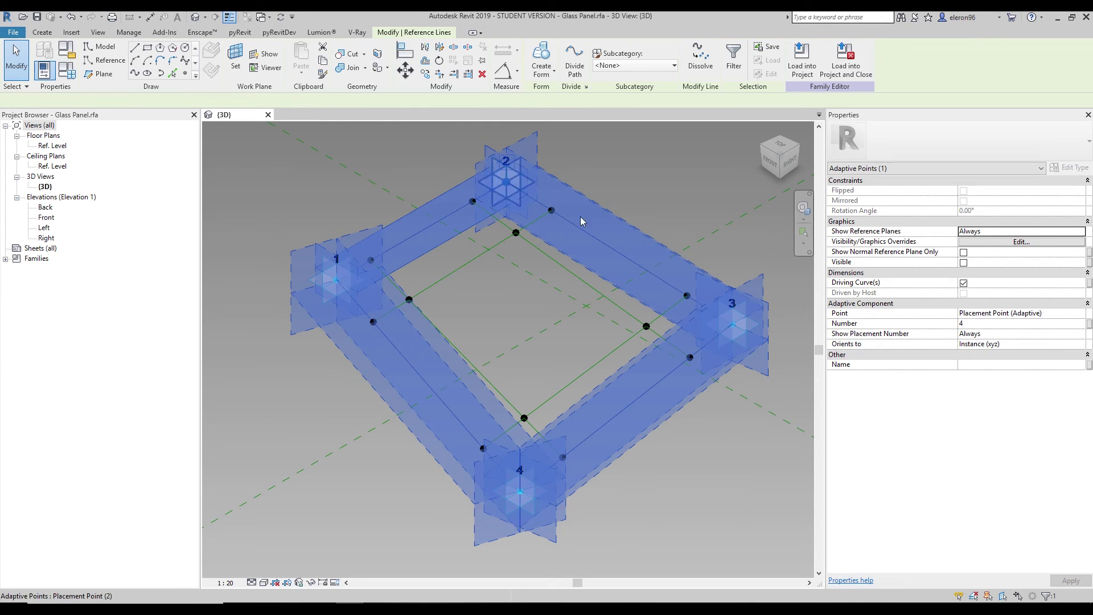
click(546, 55)
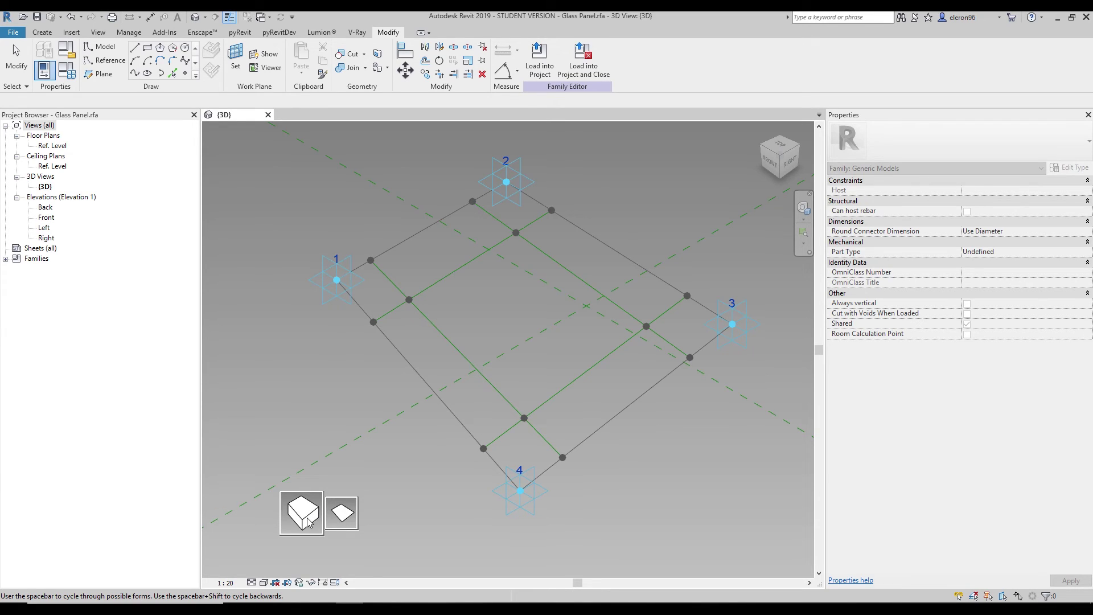
click(339, 516)
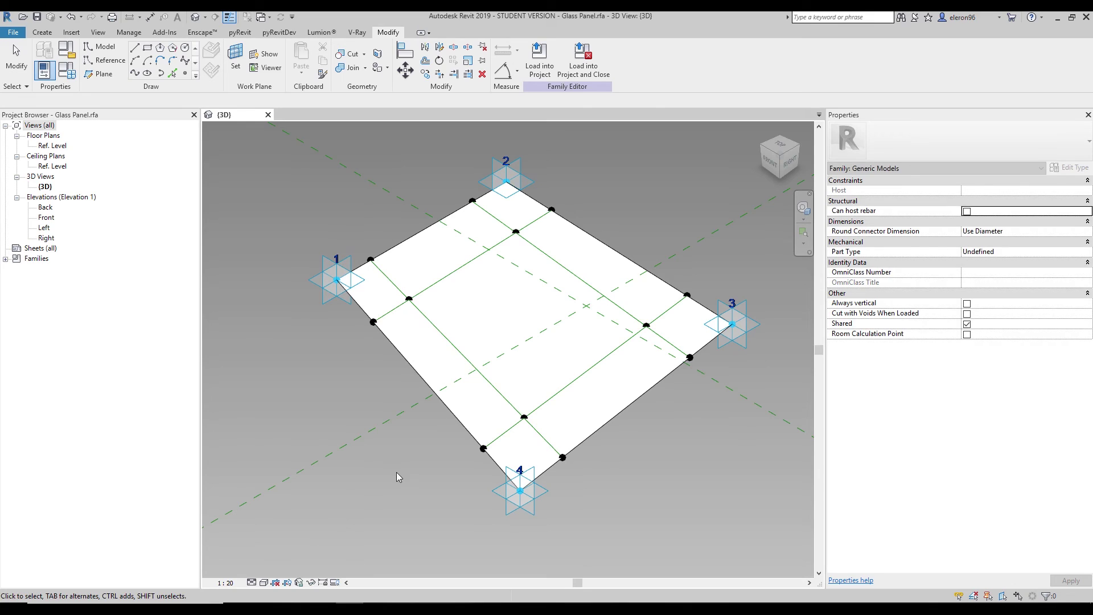
Try to create a flat void form from the inner loop of four reference lines.
key(Tab)
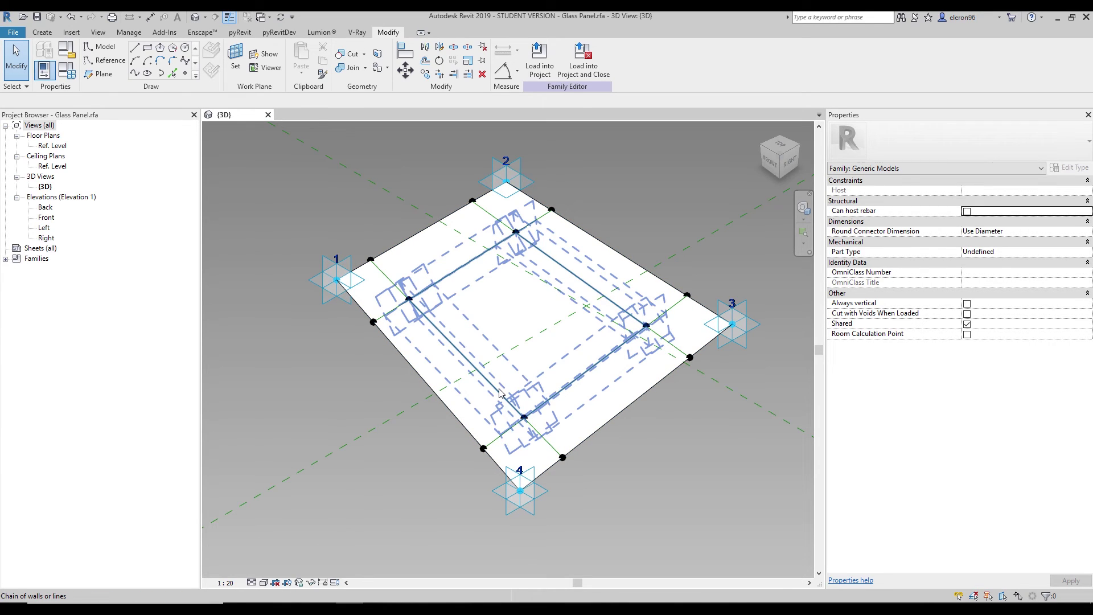
click(498, 394)
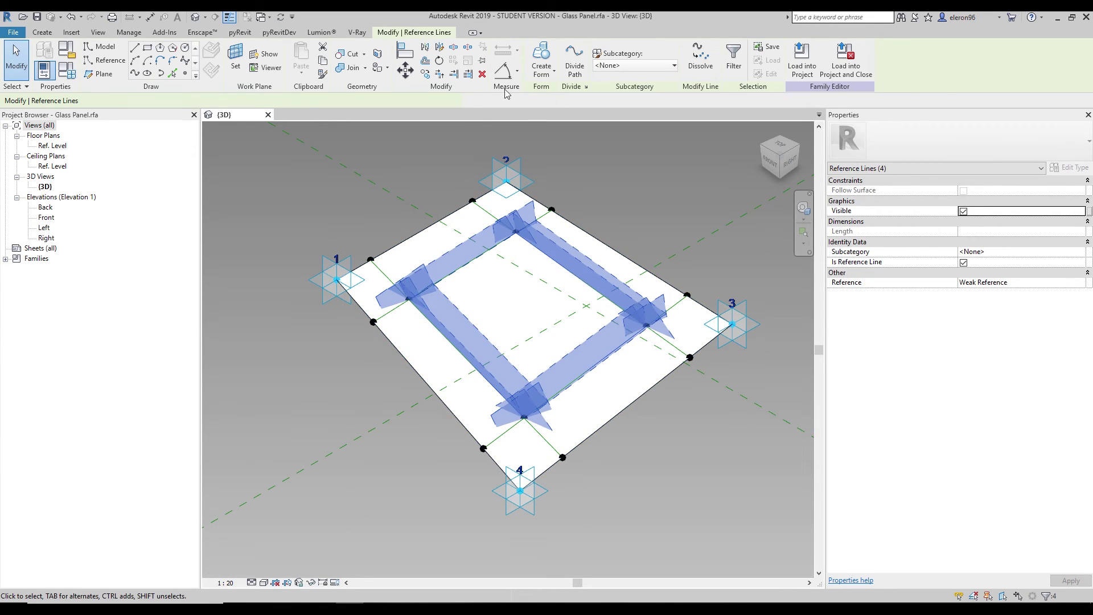
click(550, 74)
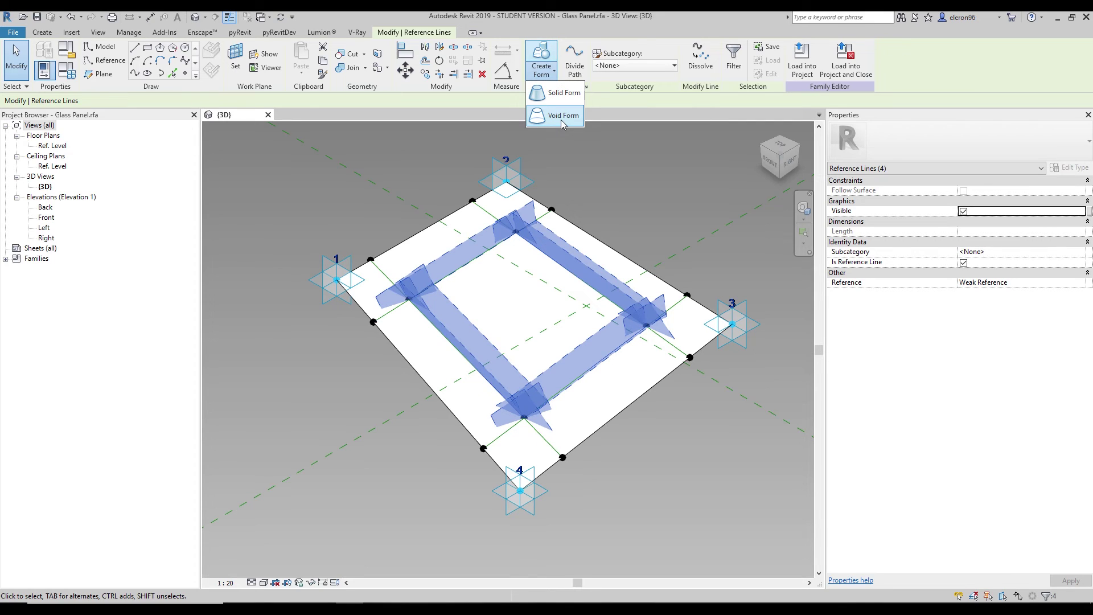
click(561, 116)
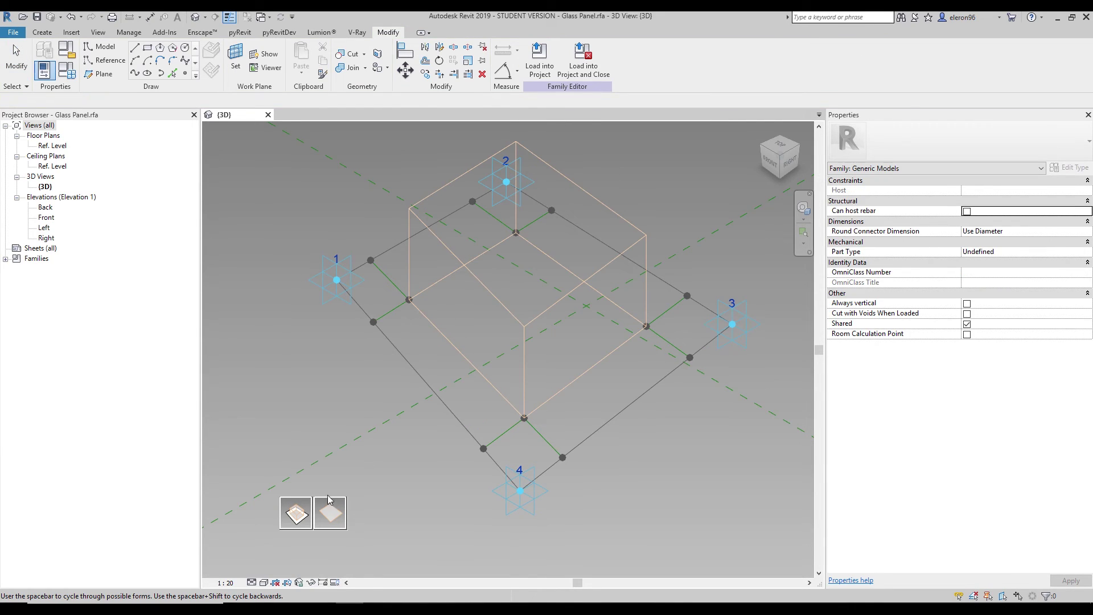
click(352, 518)
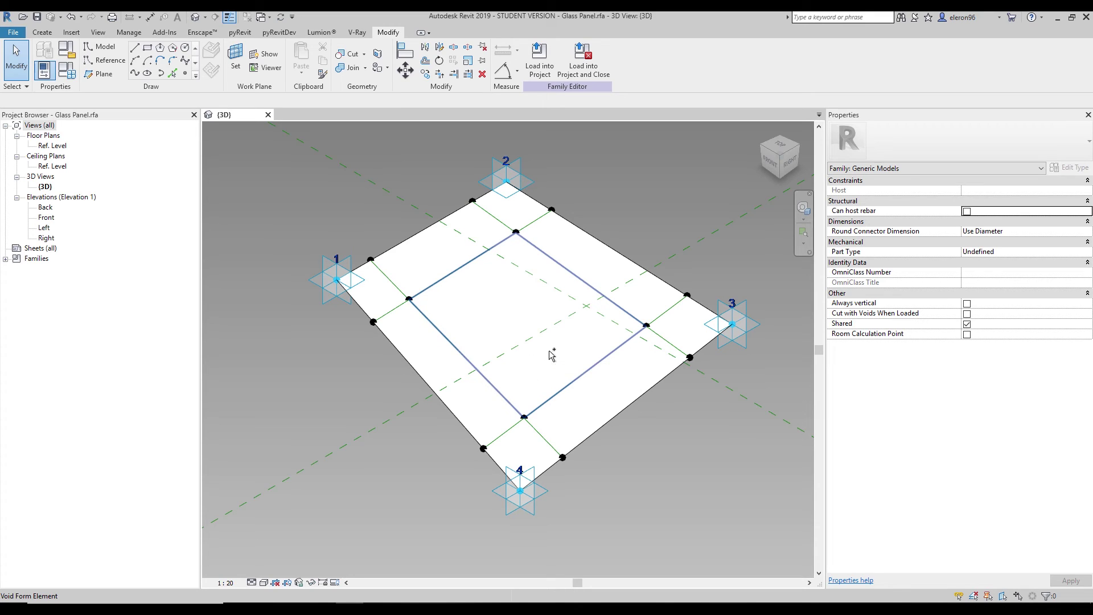
Create an extruded void form from the inner loop of four reference lines.
key(Tab)
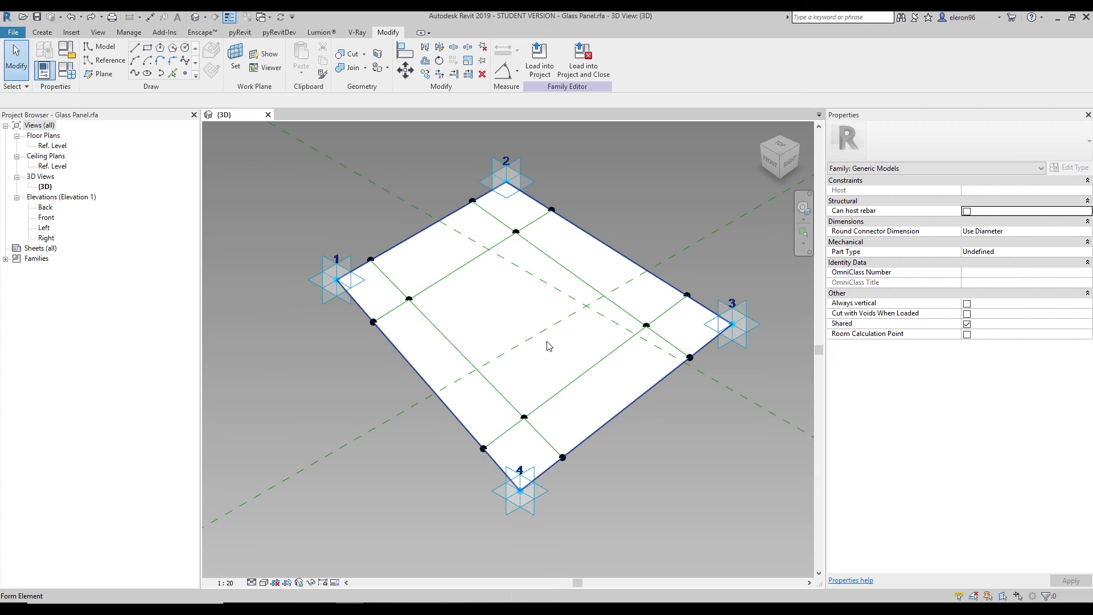
key(Tab)
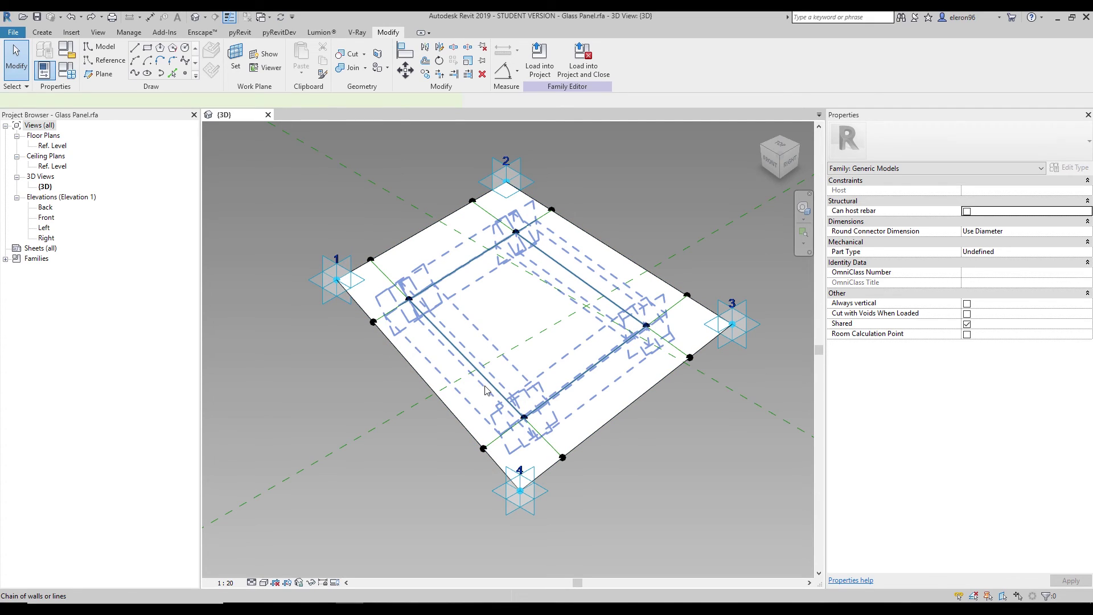
click(486, 390)
click(541, 64)
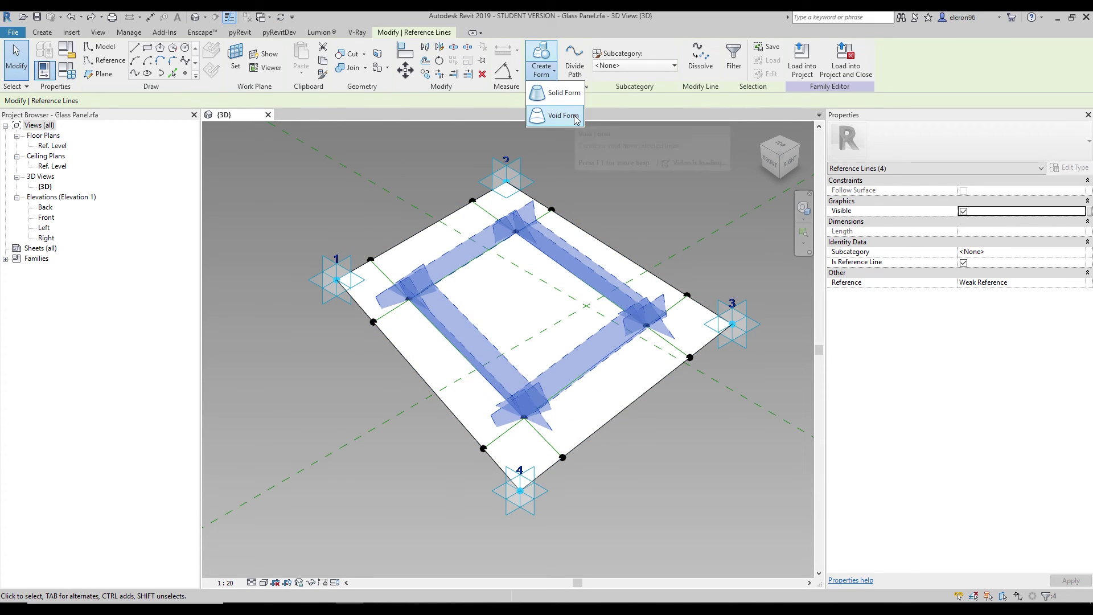
click(561, 116)
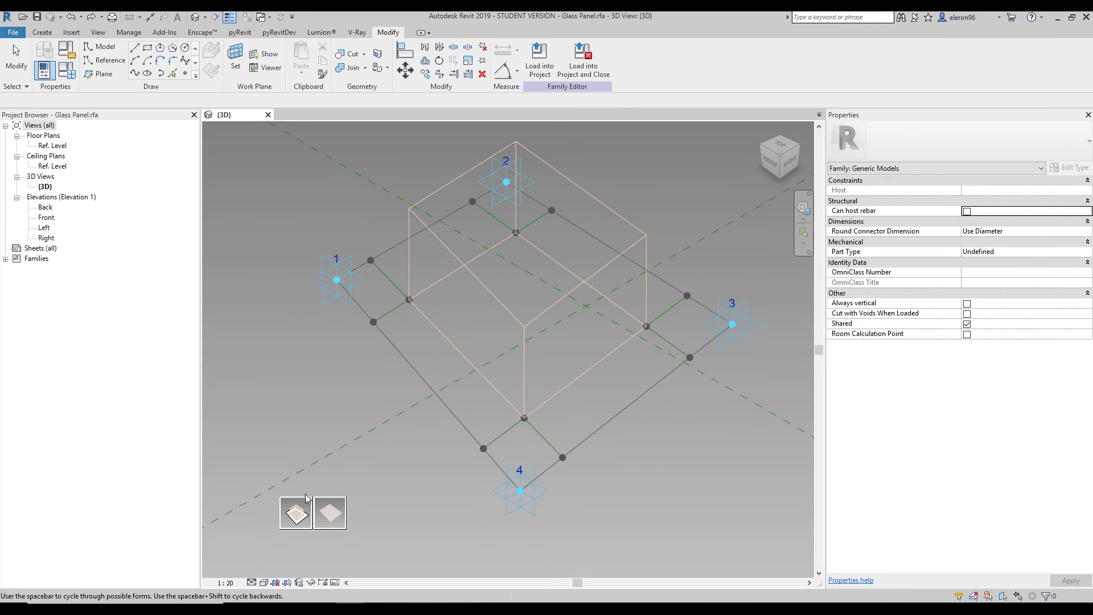
click(299, 513)
click(399, 500)
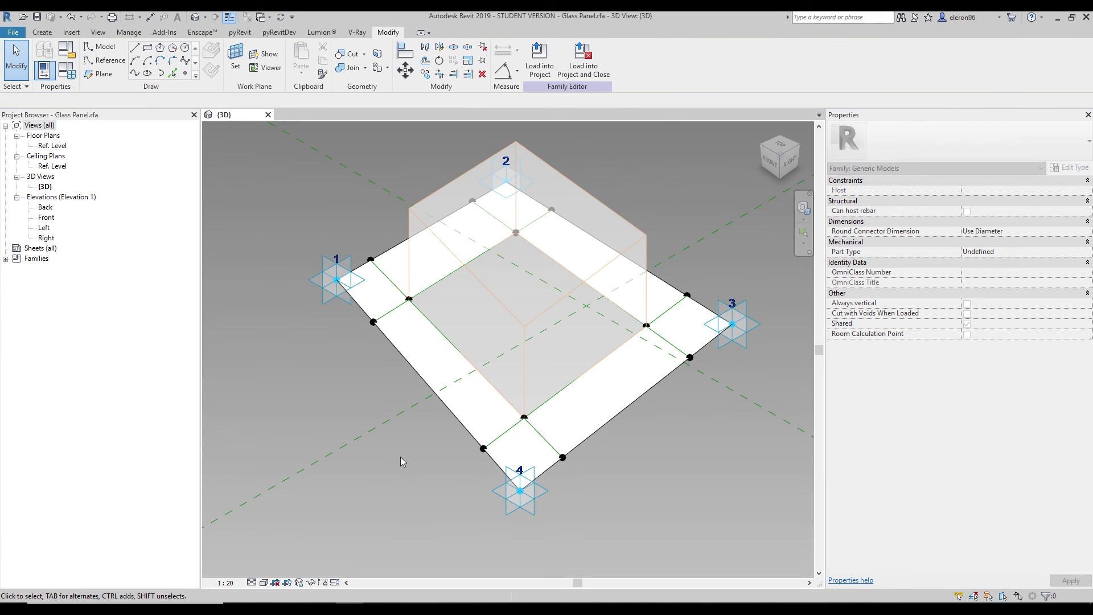
Move adaptive points 4 and 3 to new positions to test how the panel surface and void form follow.
shift+middle_drag(404, 472, 427, 435)
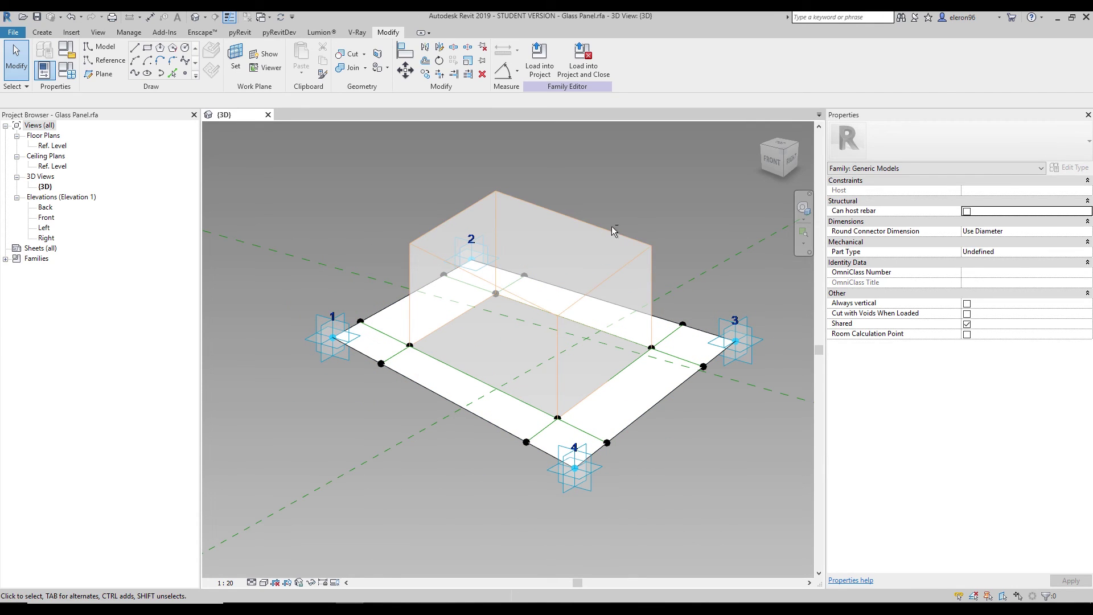
shift+middle_drag(611, 226, 464, 433)
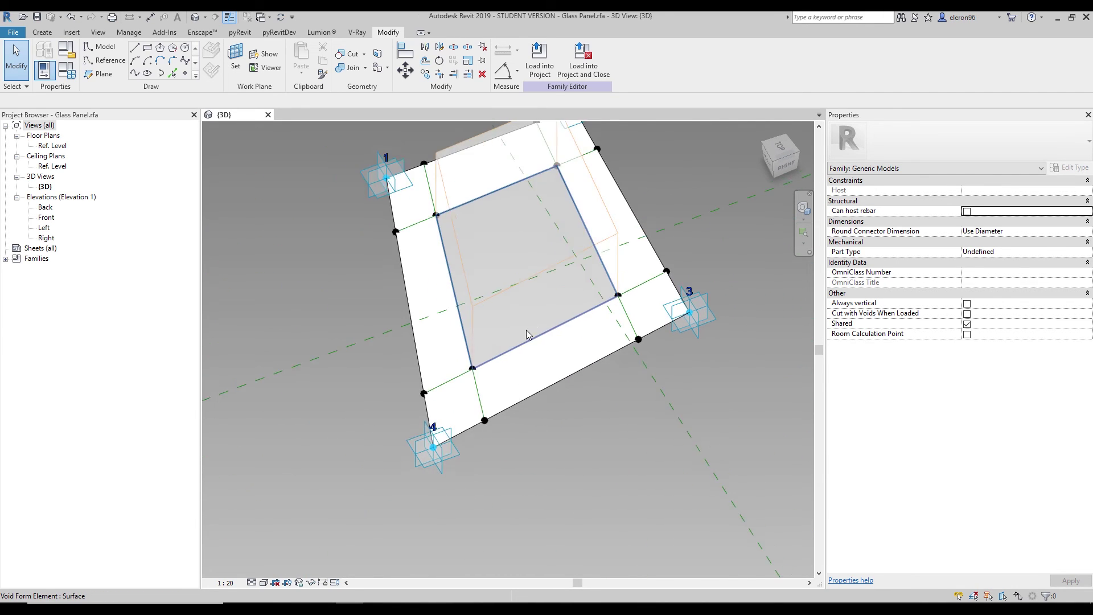
click(496, 435)
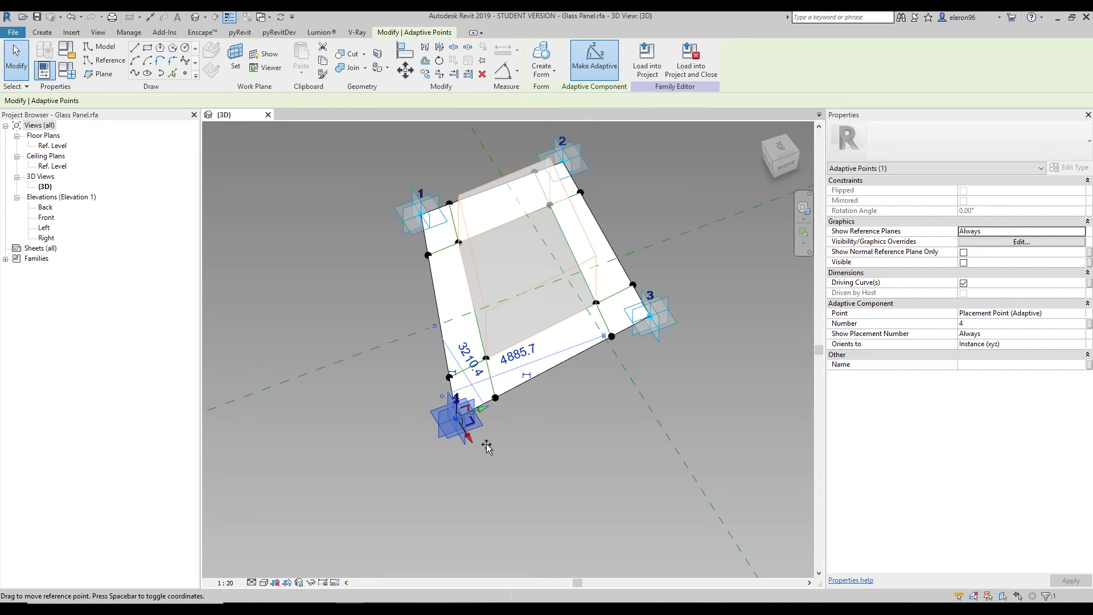
drag(487, 445, 511, 383)
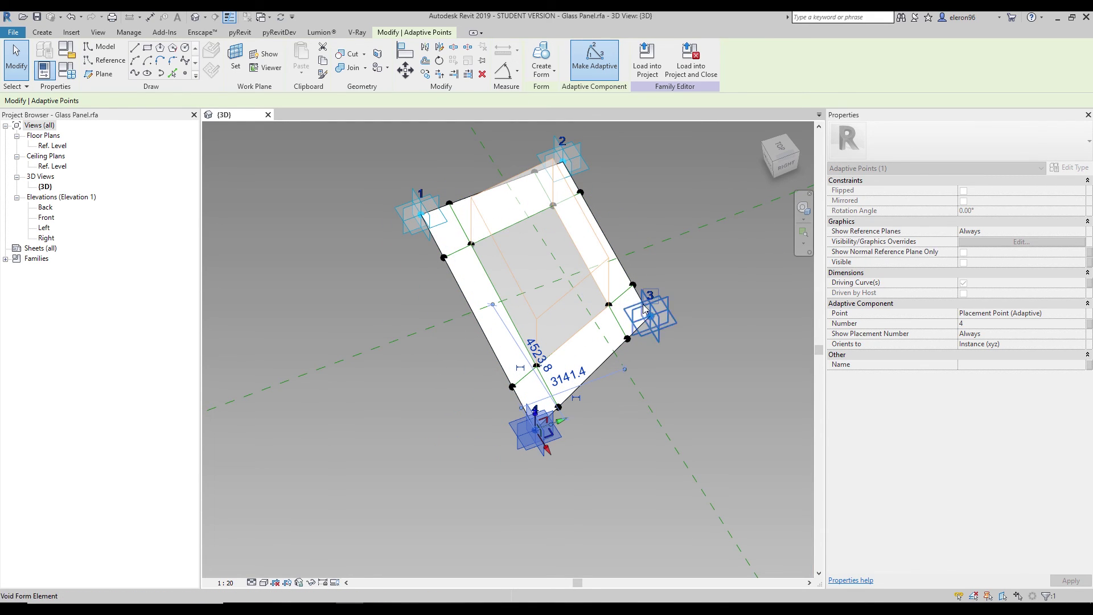
click(670, 323)
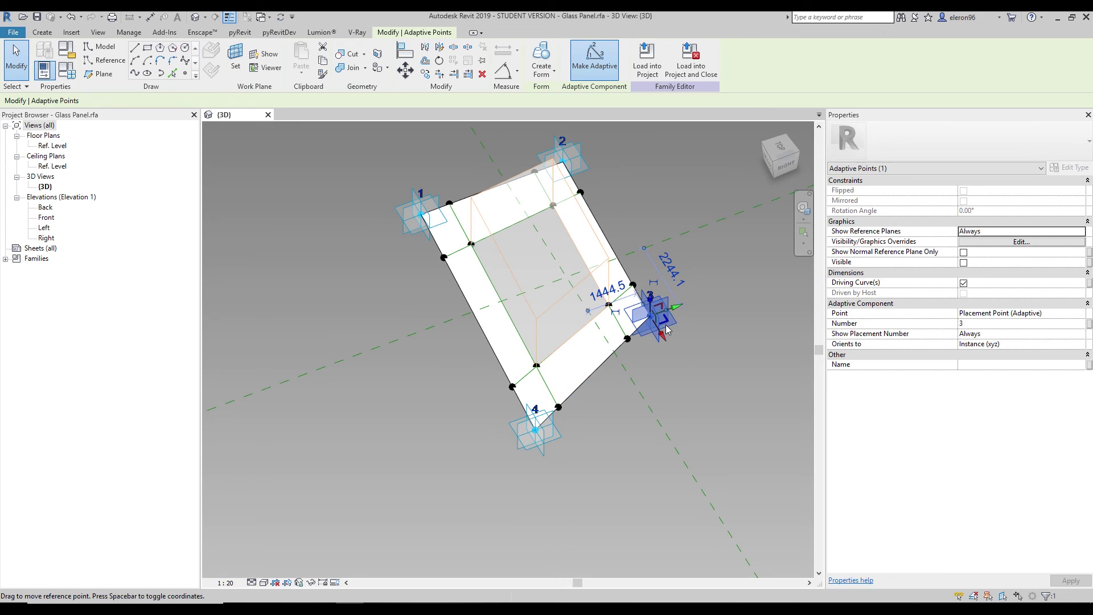
drag(682, 325, 735, 317)
scroll(619, 408, up, 3)
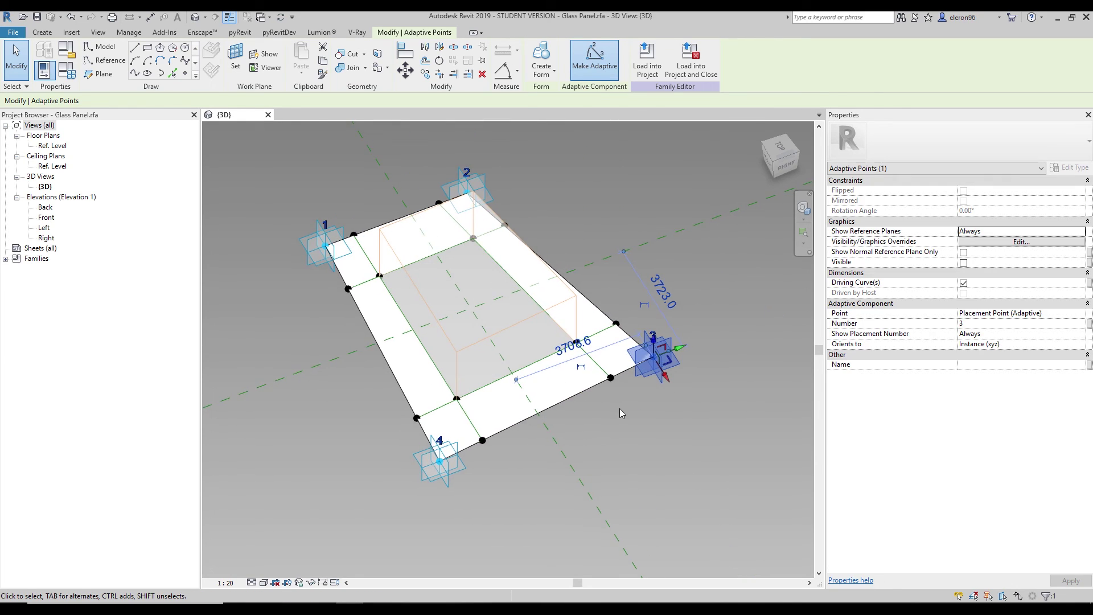
click(624, 416)
Set the normalized curve parameter of the reference point near adaptive point 3 on edge 3–4 to 0.5 as a test.
middle_drag(602, 402, 639, 434)
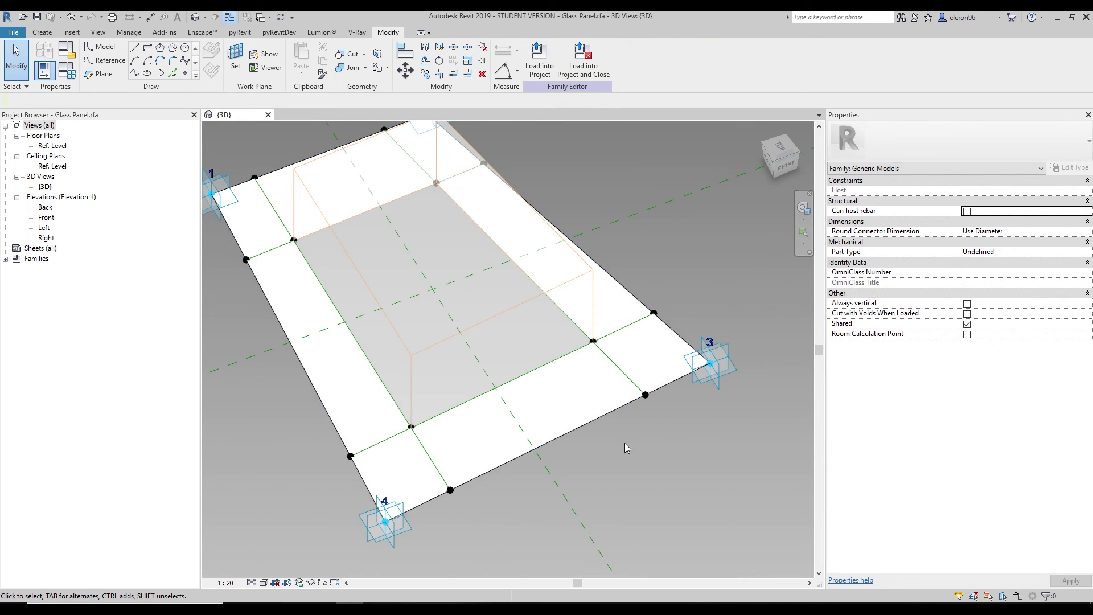
click(653, 411)
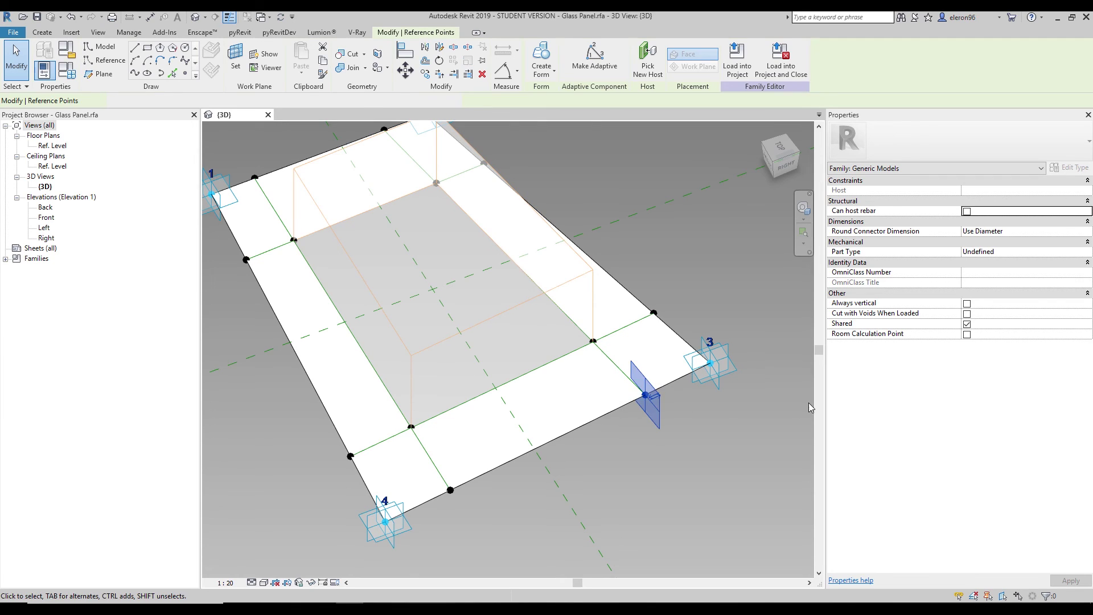
click(647, 401)
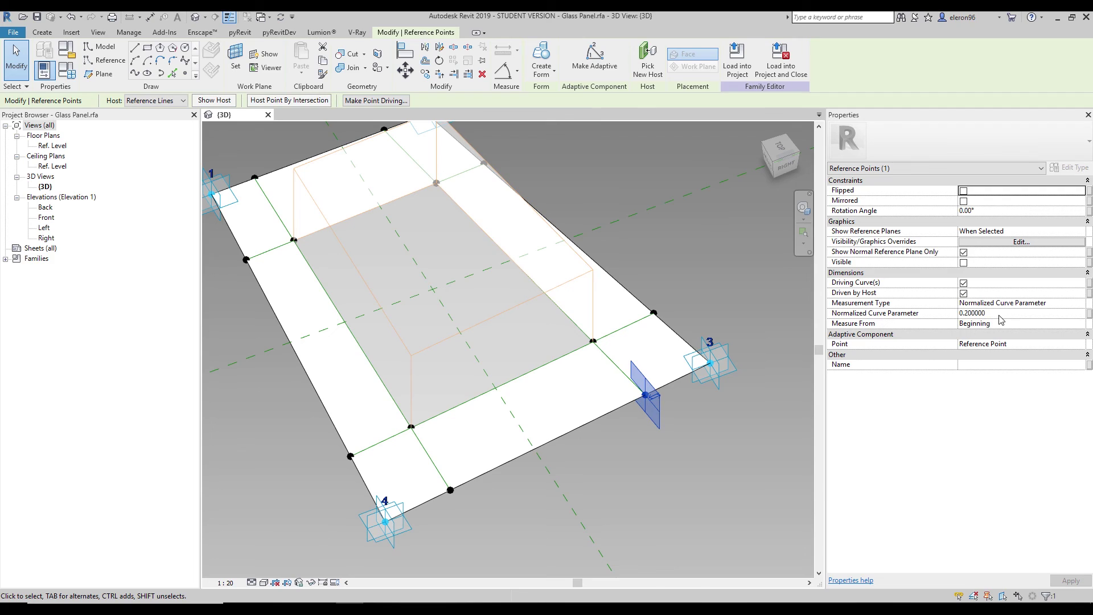
click(991, 312)
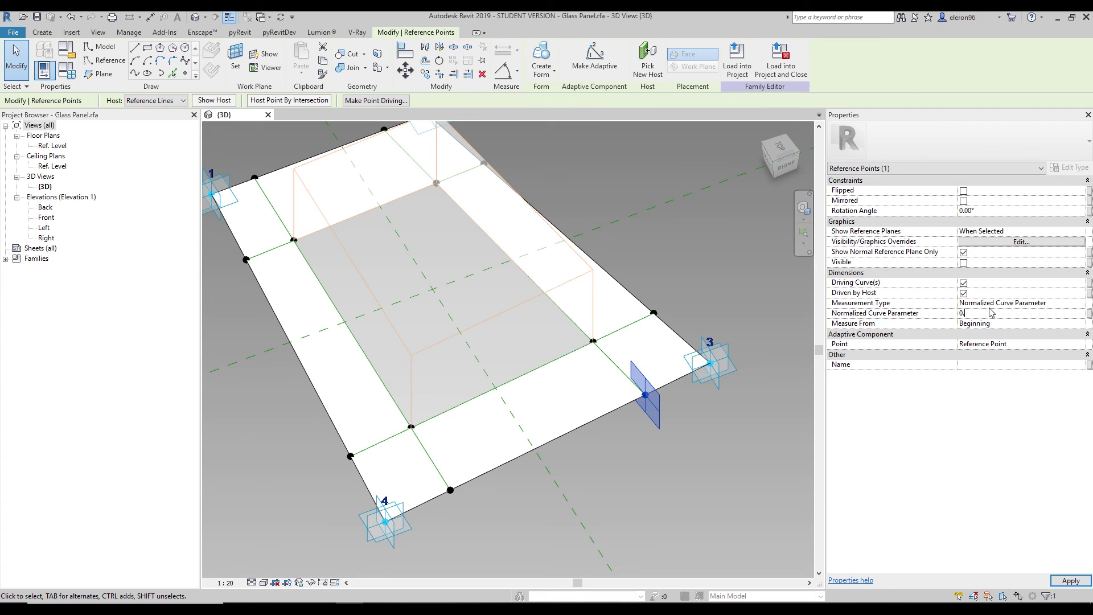
key(Return)
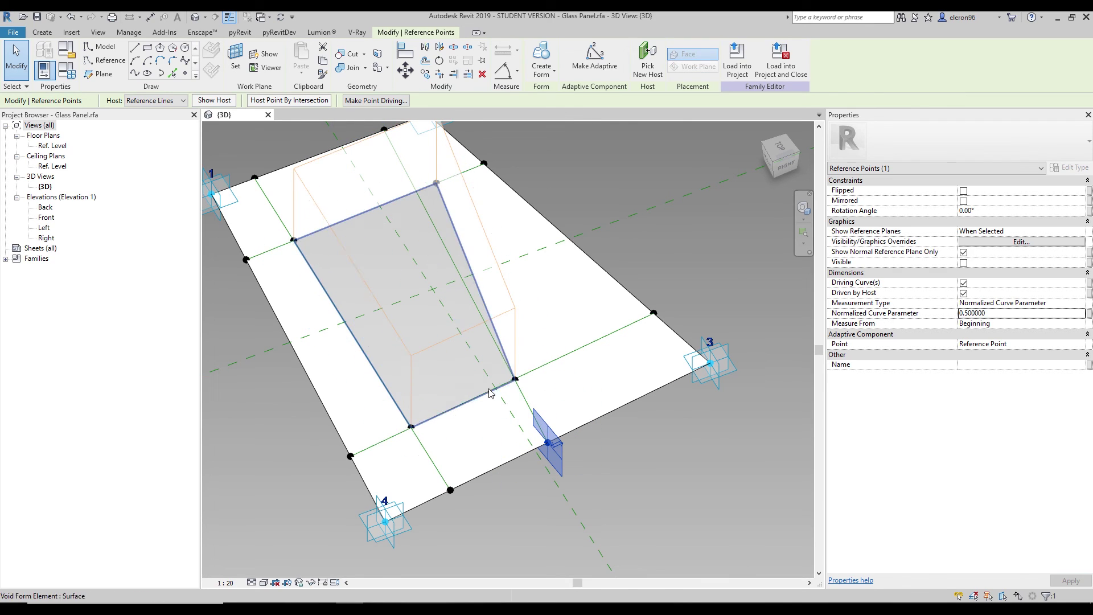
click(660, 451)
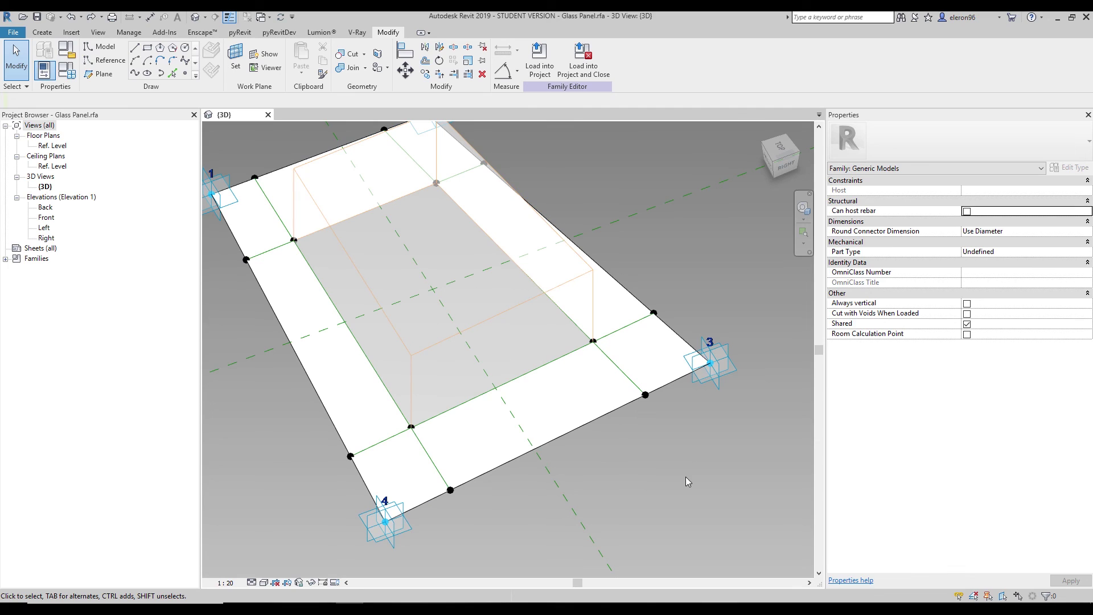
click(648, 396)
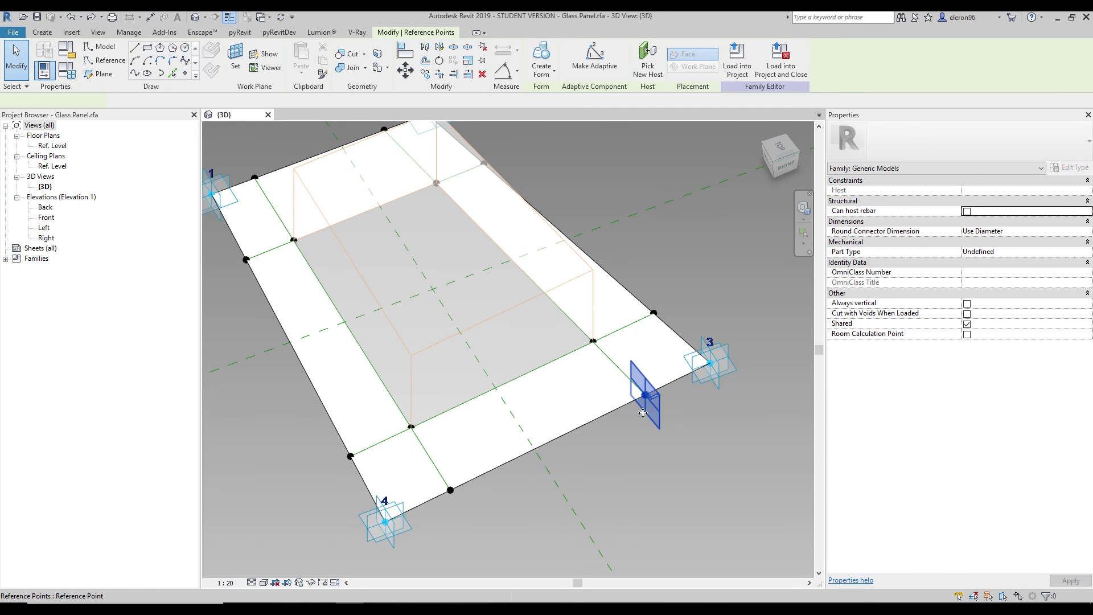
click(662, 476)
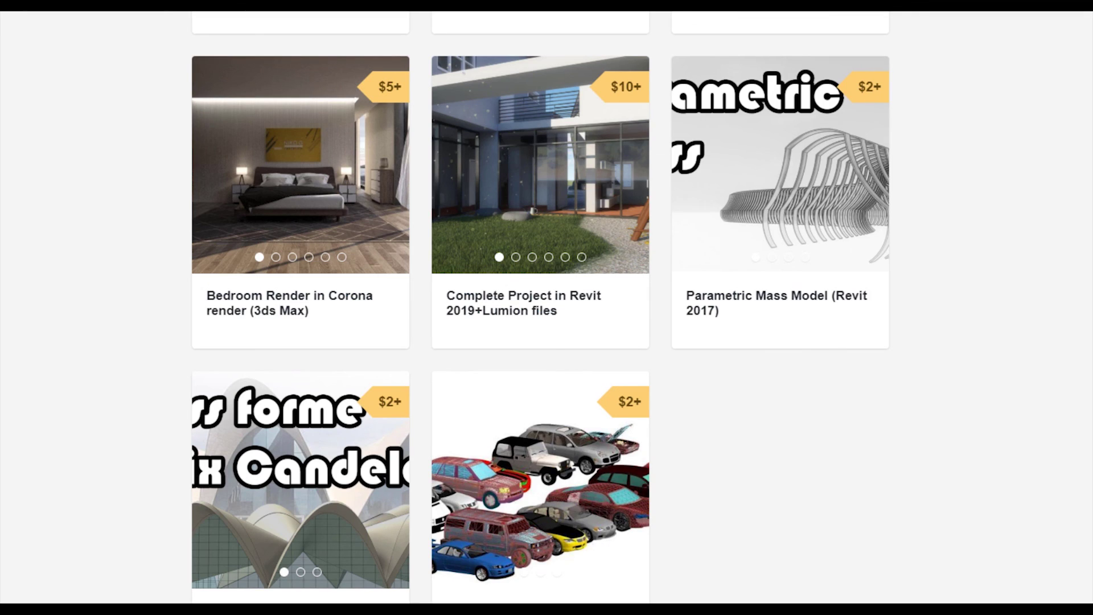
Look through the model creator's online store in the web browser, examining the seller's introduction and the listed products with their prices.
scroll(581, 595, up, 10)
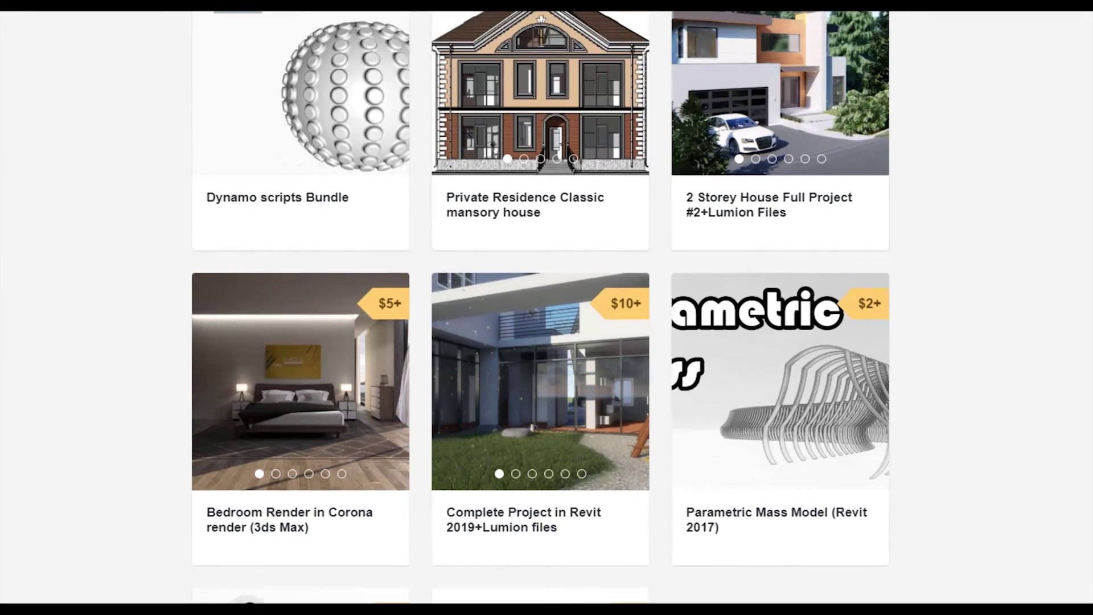
scroll(581, 595, down, 3)
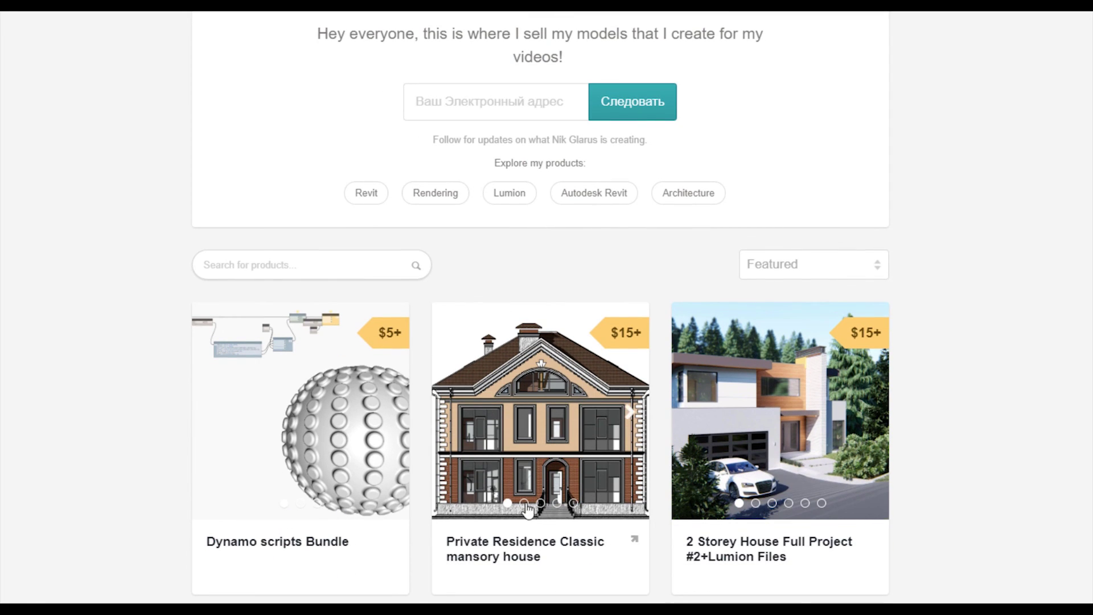
scroll(540, 450, down, 5)
scroll(564, 413, up, 2)
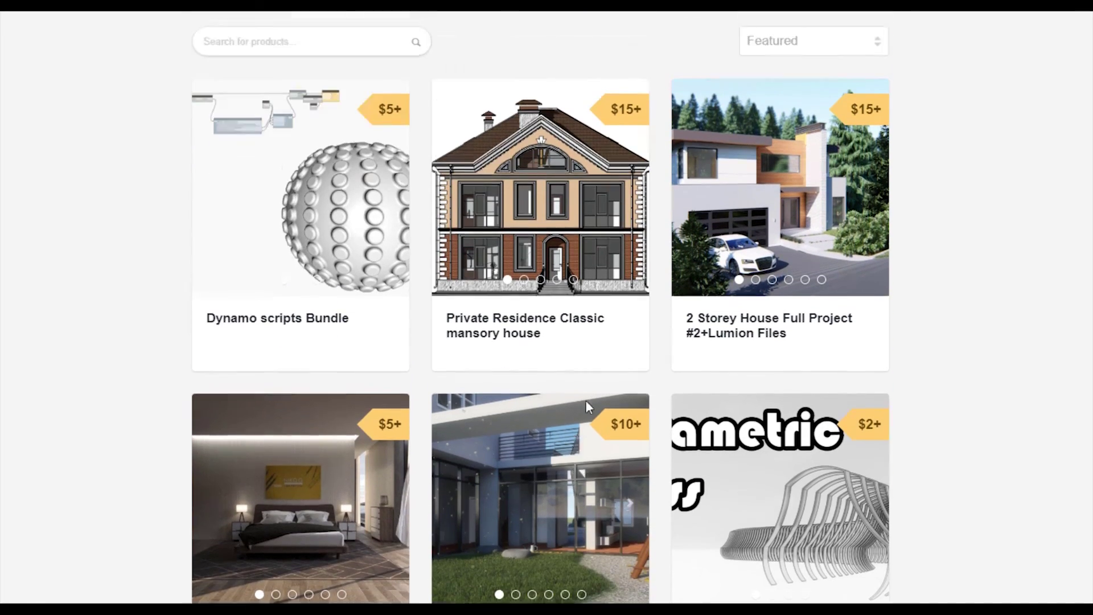
scroll(973, 412, up, 3)
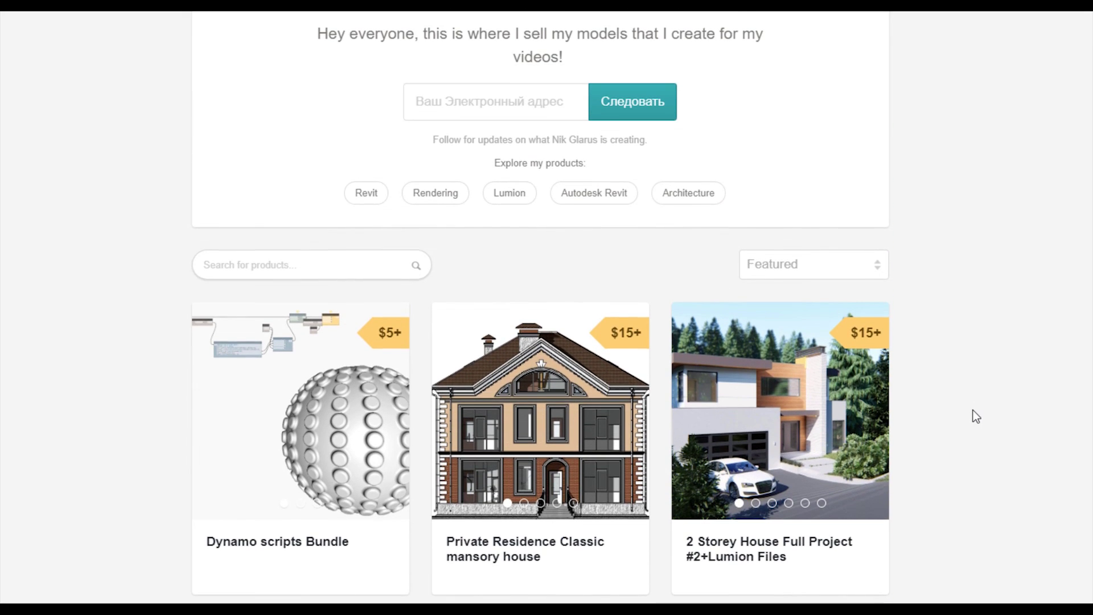
scroll(972, 410, up, 3)
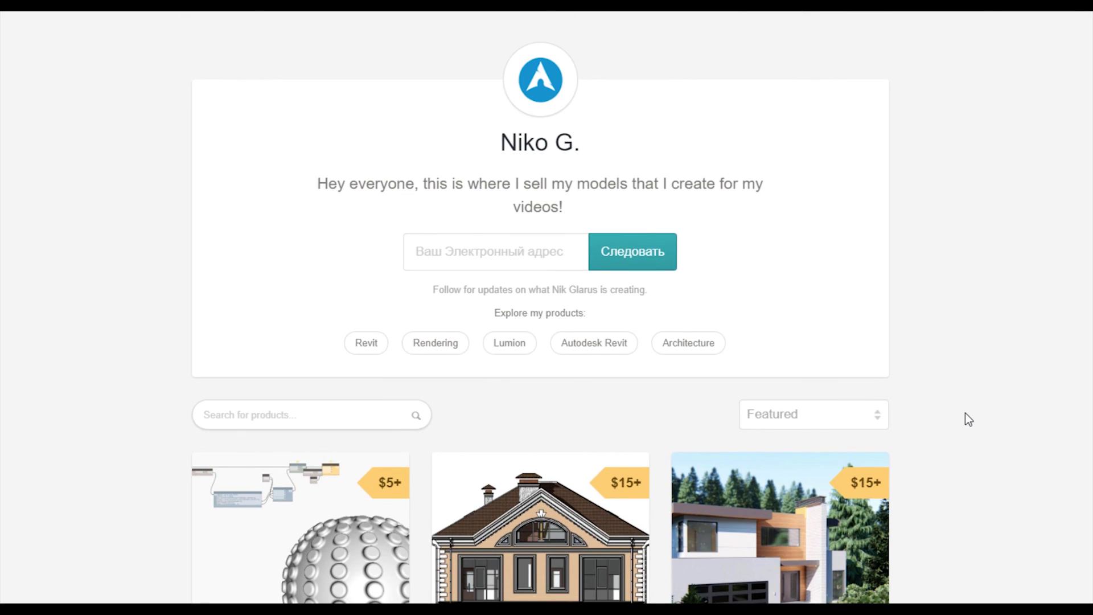
scroll(967, 419, down, 5)
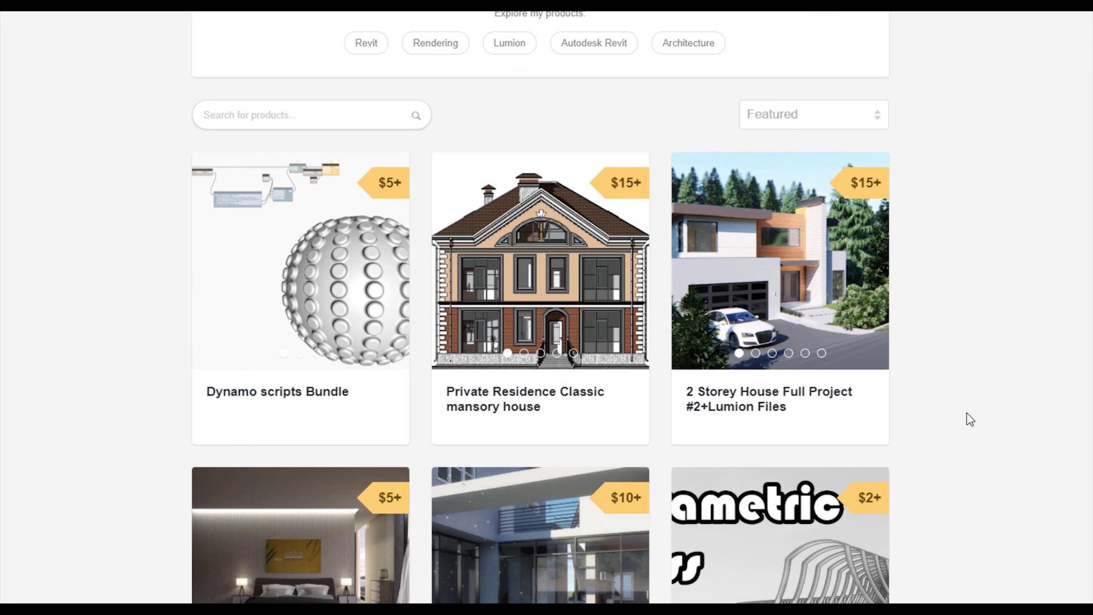
scroll(965, 414, down, 3)
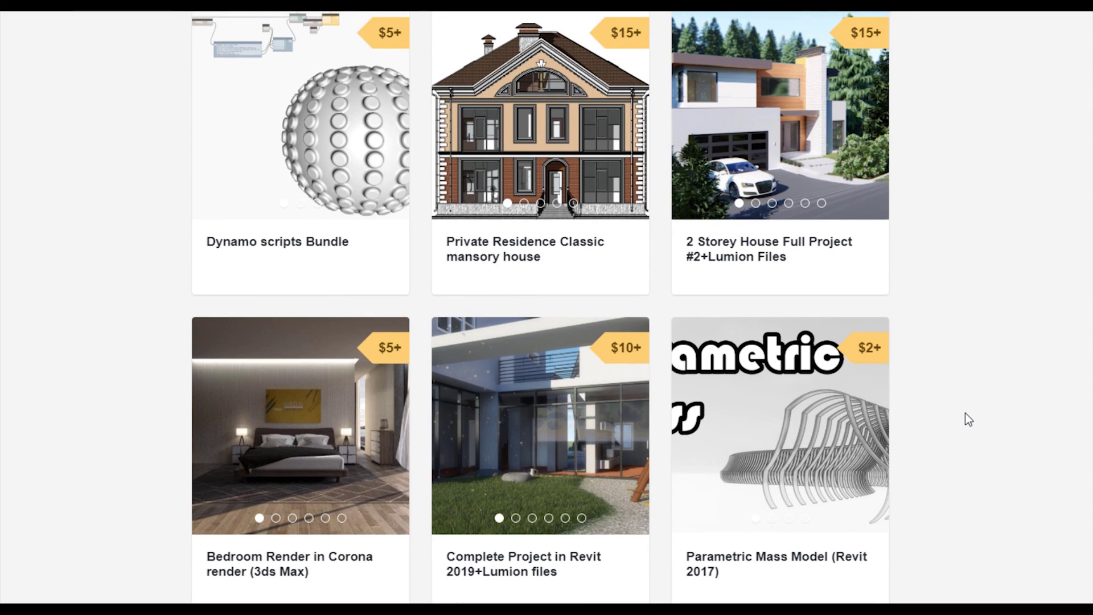